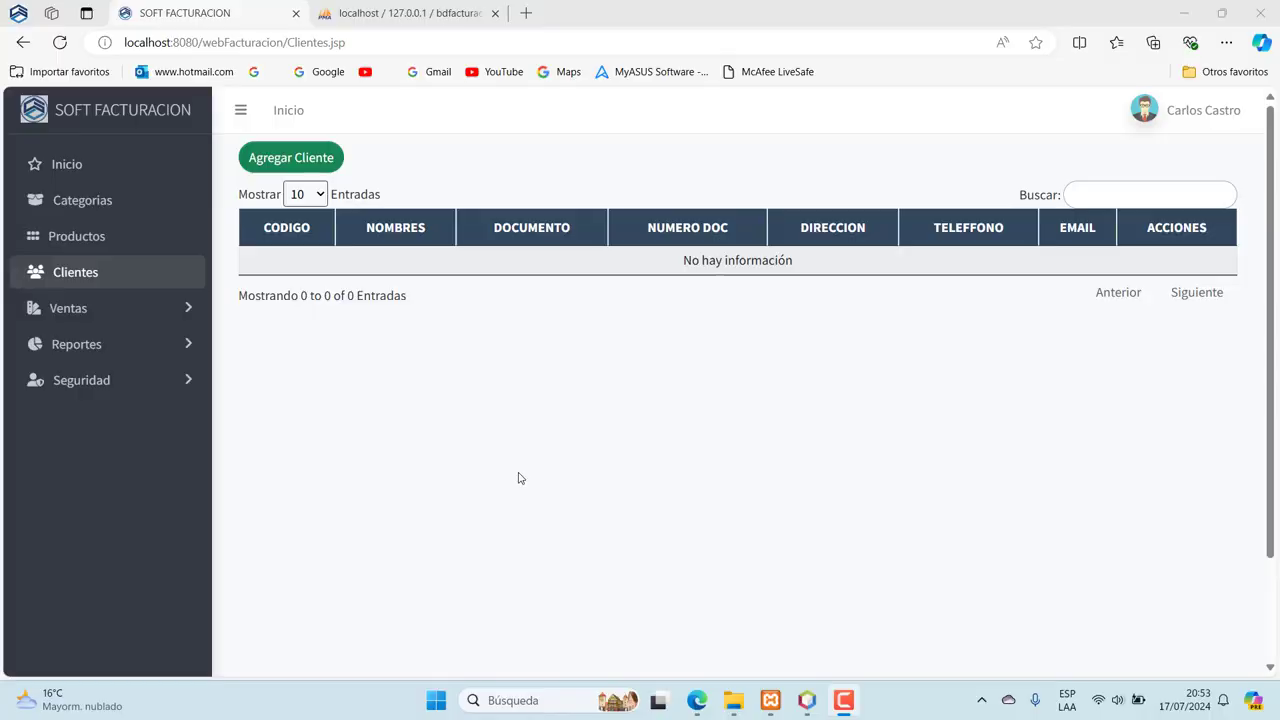
Start a new client record and enter its code, first name and DNI document number
click(278, 157)
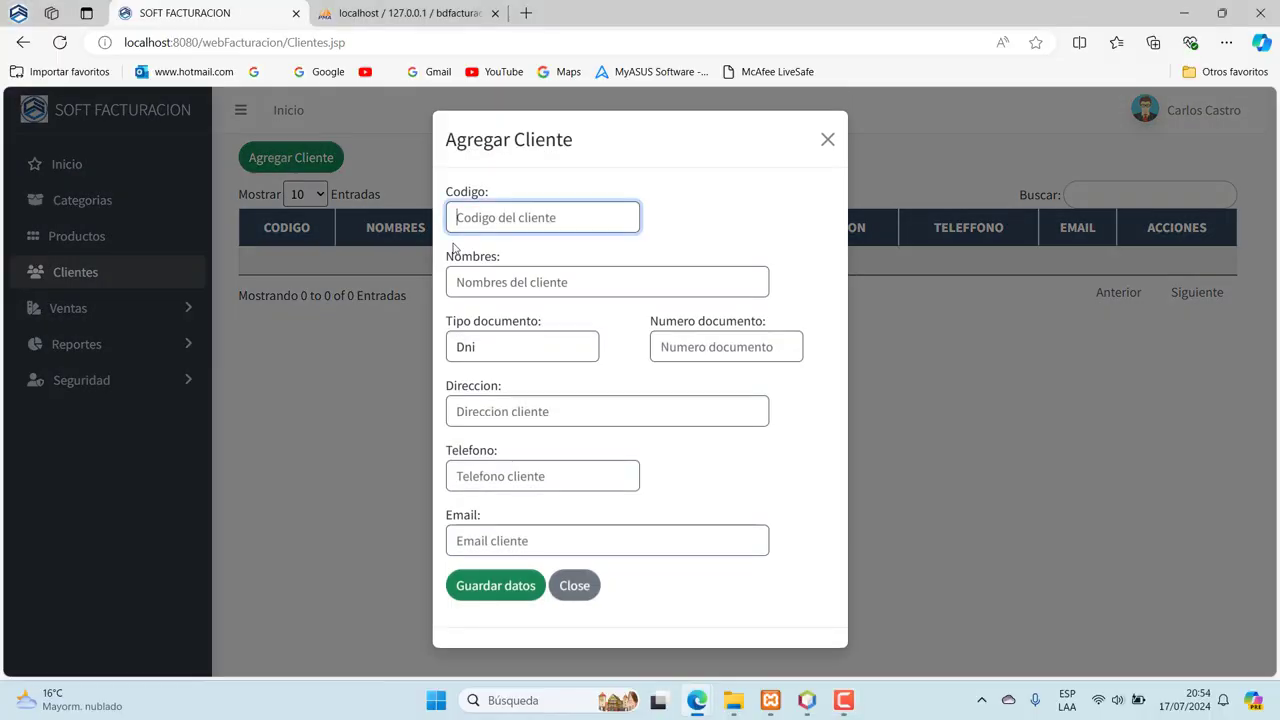
text(1)
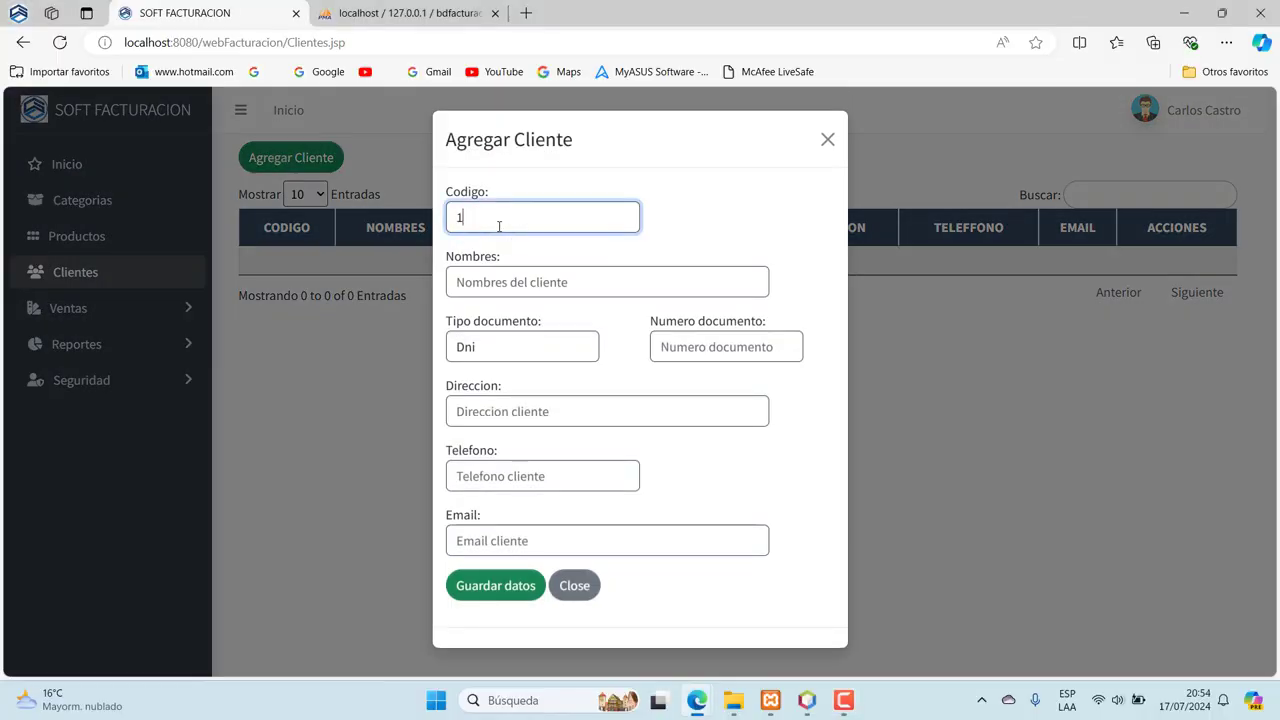
text(00)
click(481, 277)
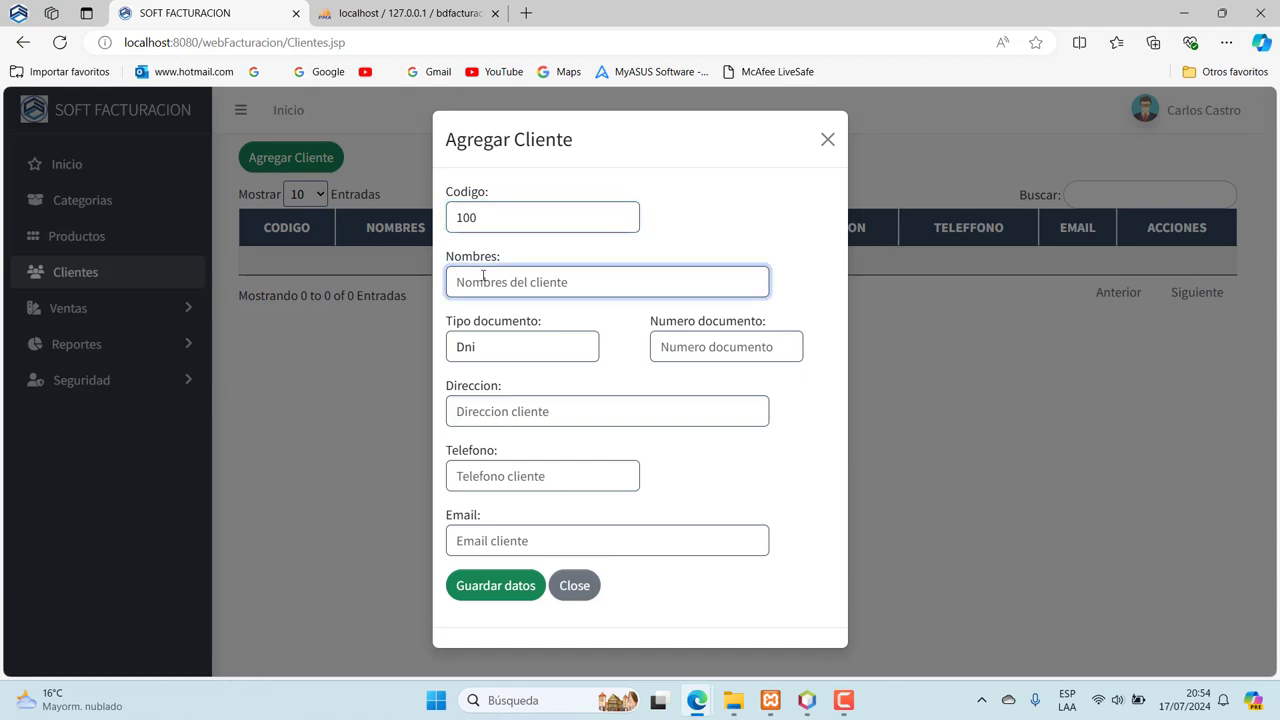
text(Jo)
text(se Jose)
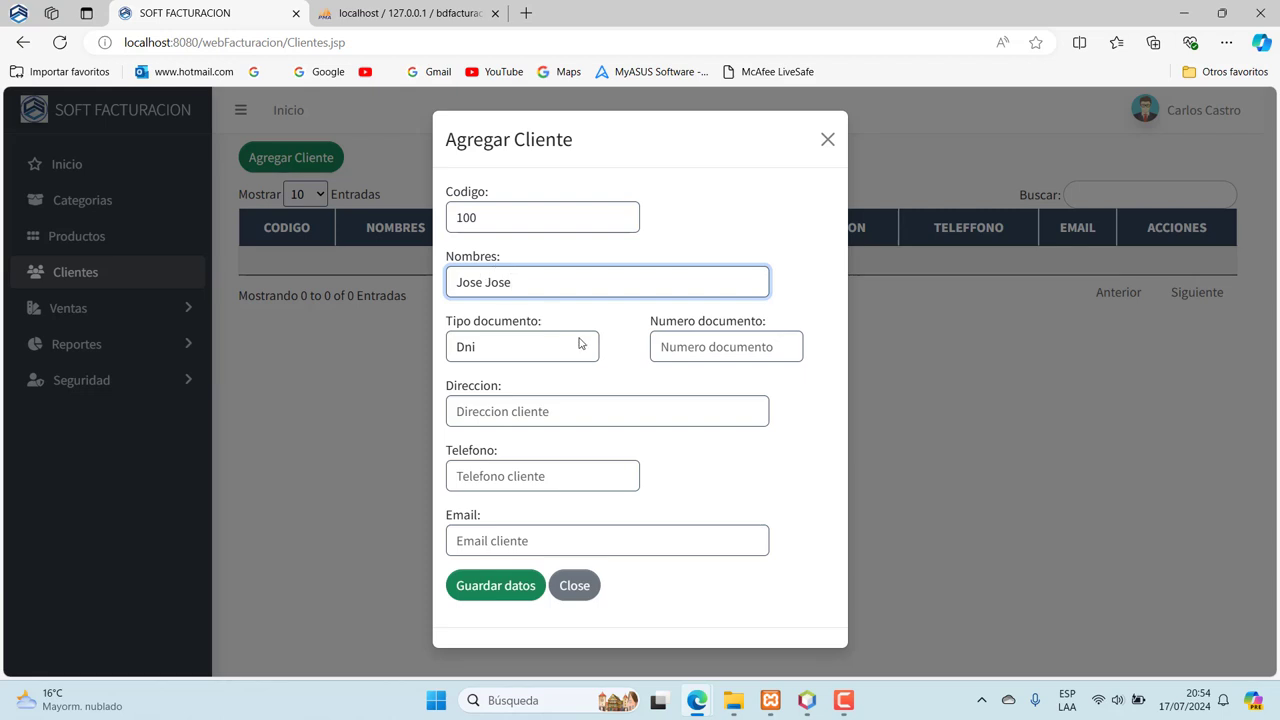
click(673, 352)
text(1)
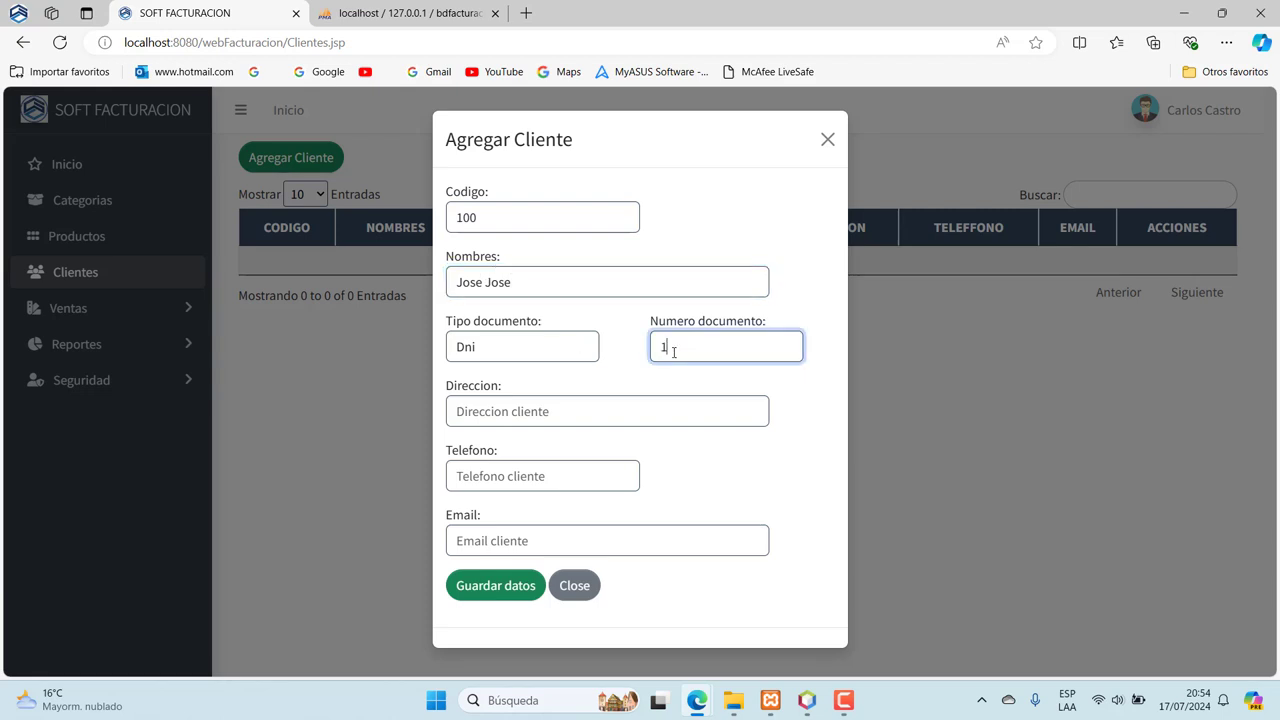
text(1111)
Fill in the client's address, phone number and e-mail, then save the record
click(532, 404)
text(Lia)
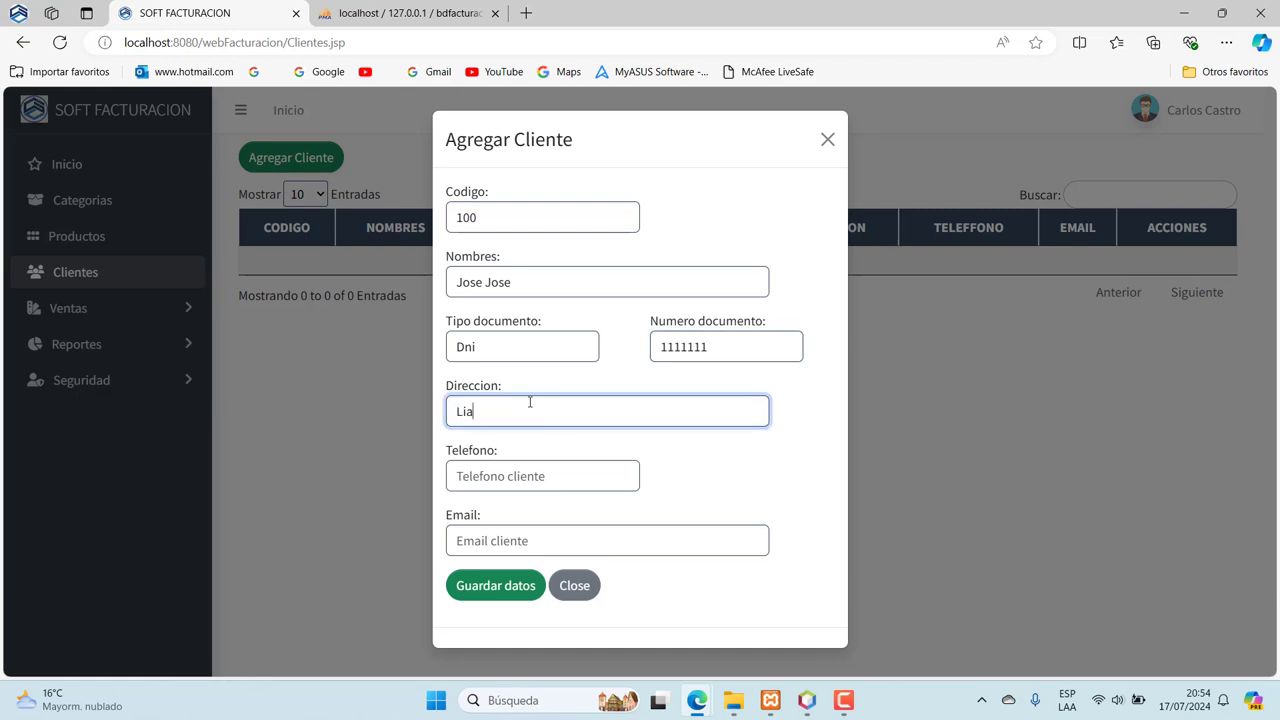
key(BackSpace)
text(m)
text(a 500)
click(510, 476)
text(444444)
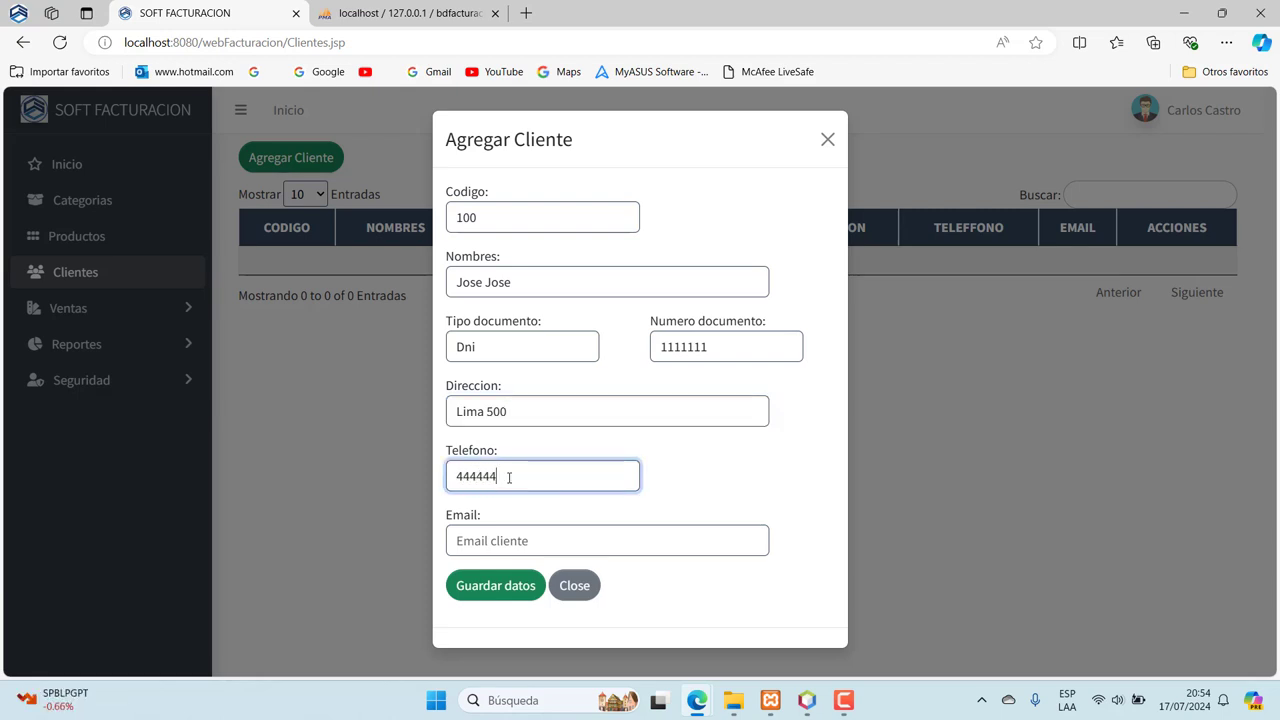
text(444)
click(500, 545)
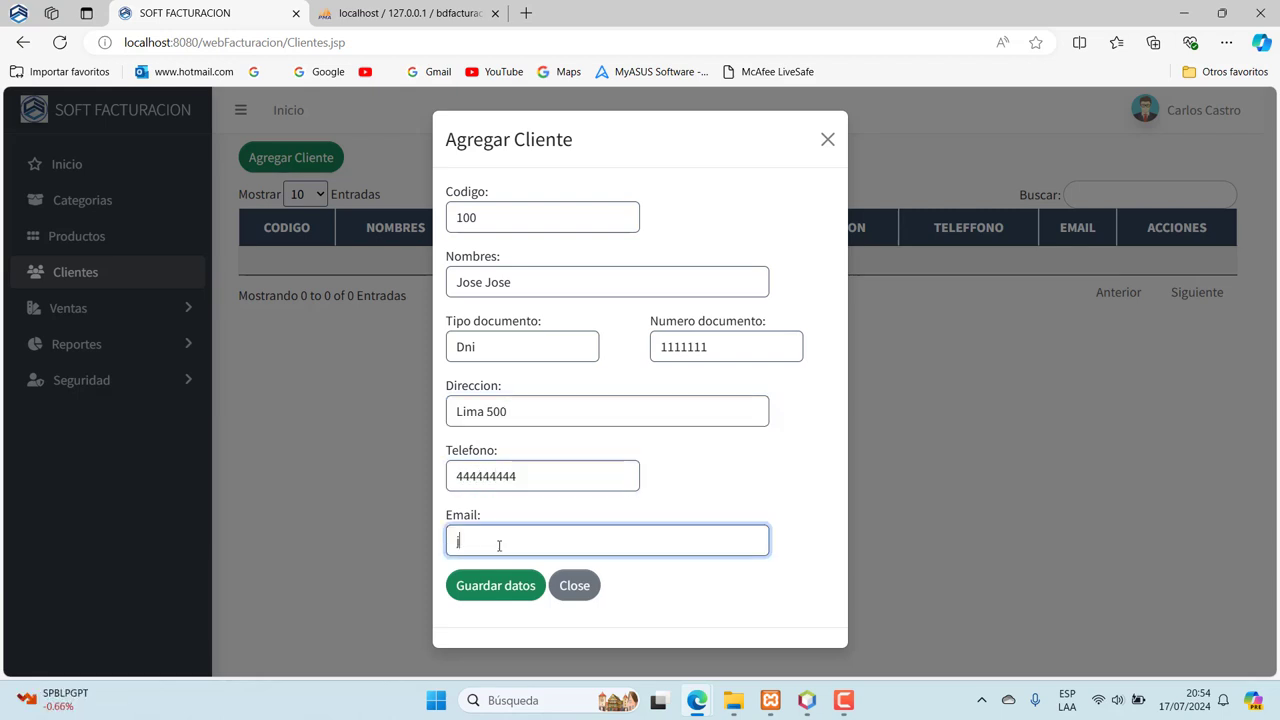
click(497, 585)
Dismiss the confirmation, then begin a second client with its code, name and DNI number
click(612, 486)
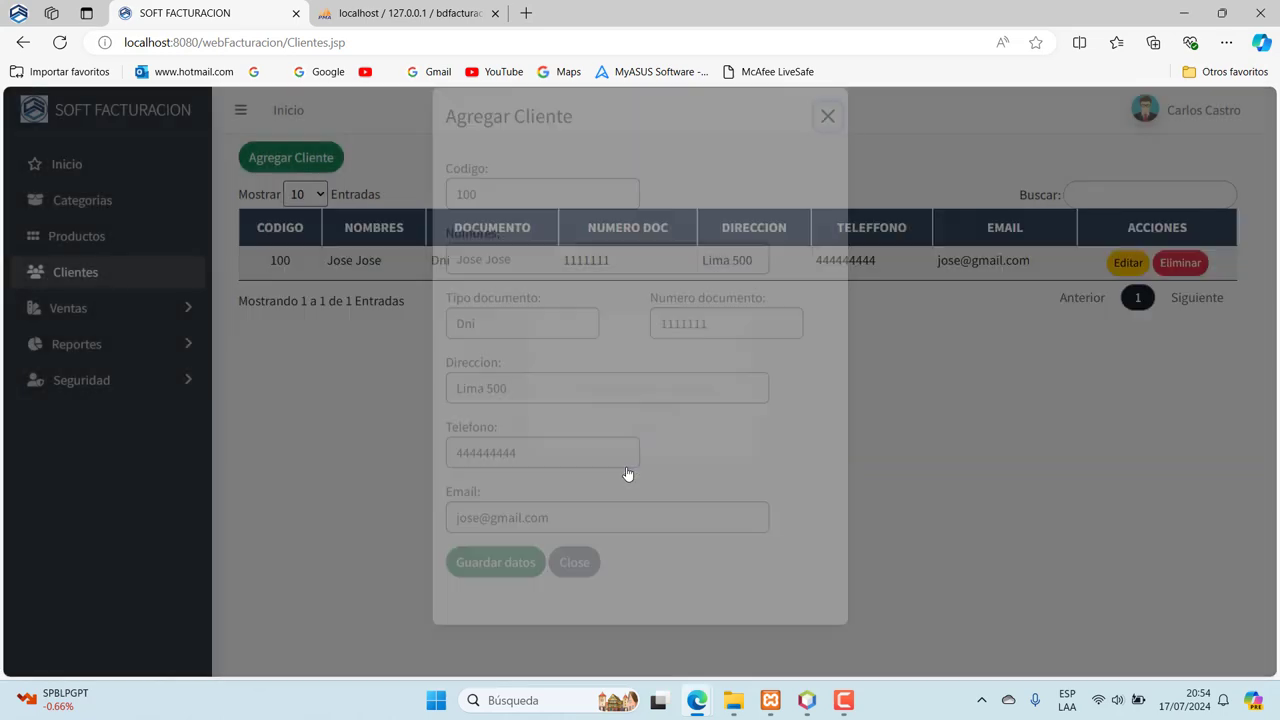
click(305, 160)
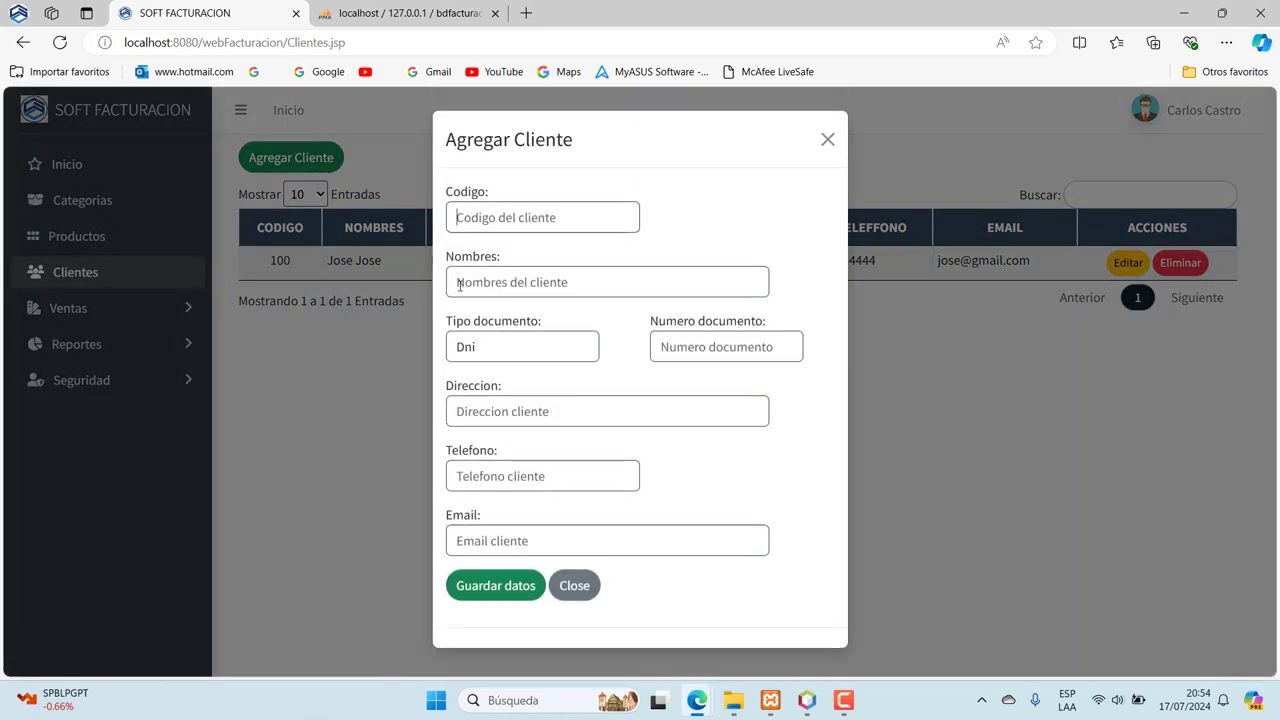
text(200)
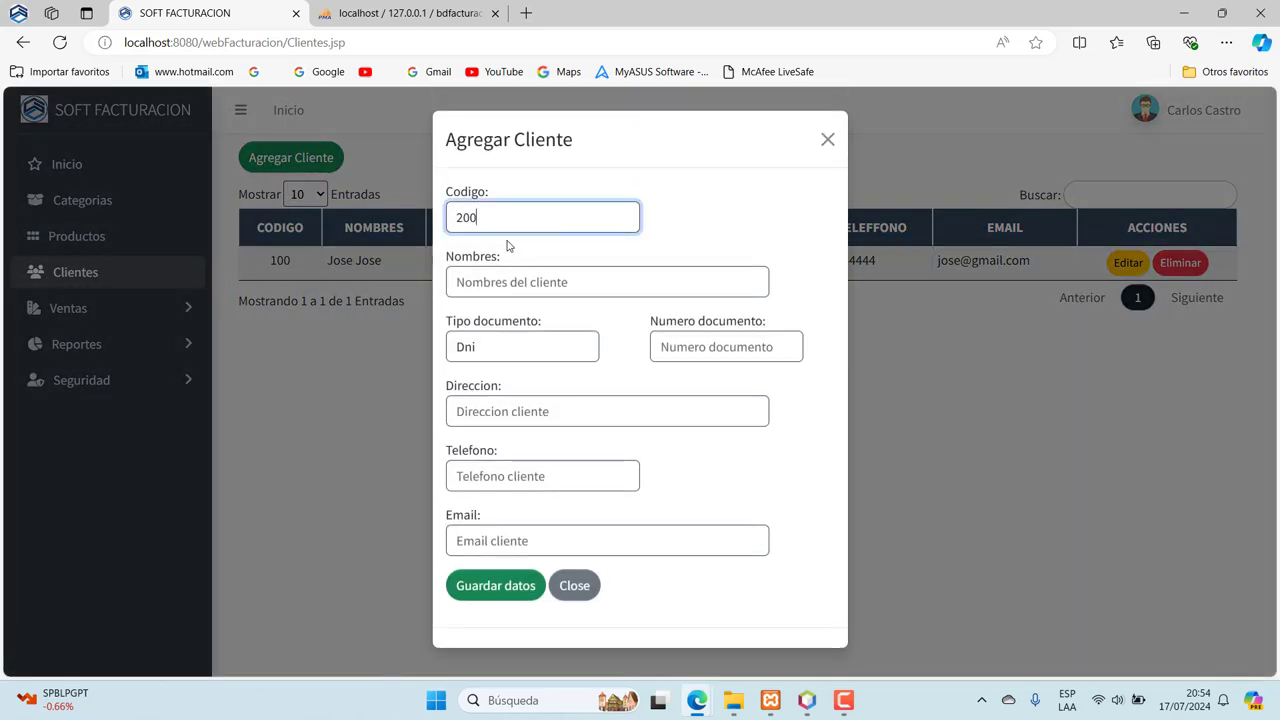
click(499, 276)
text(Rosa)
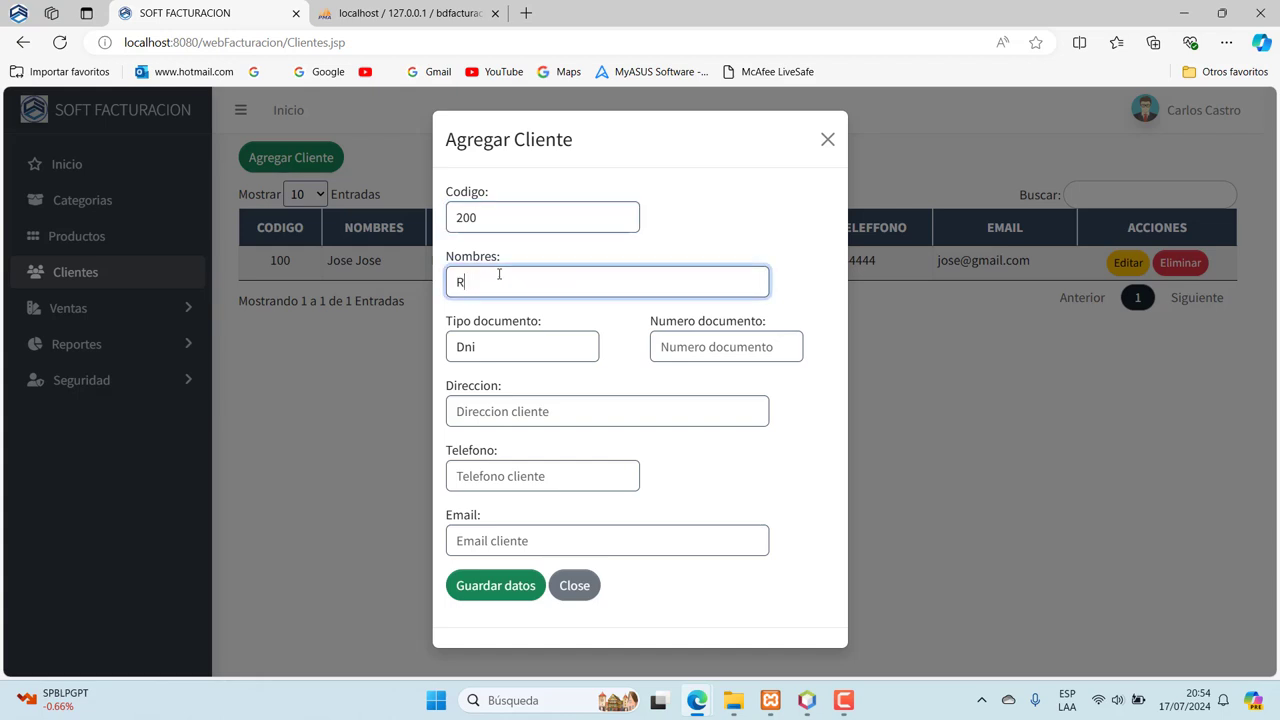
click(698, 346)
text(55667789)
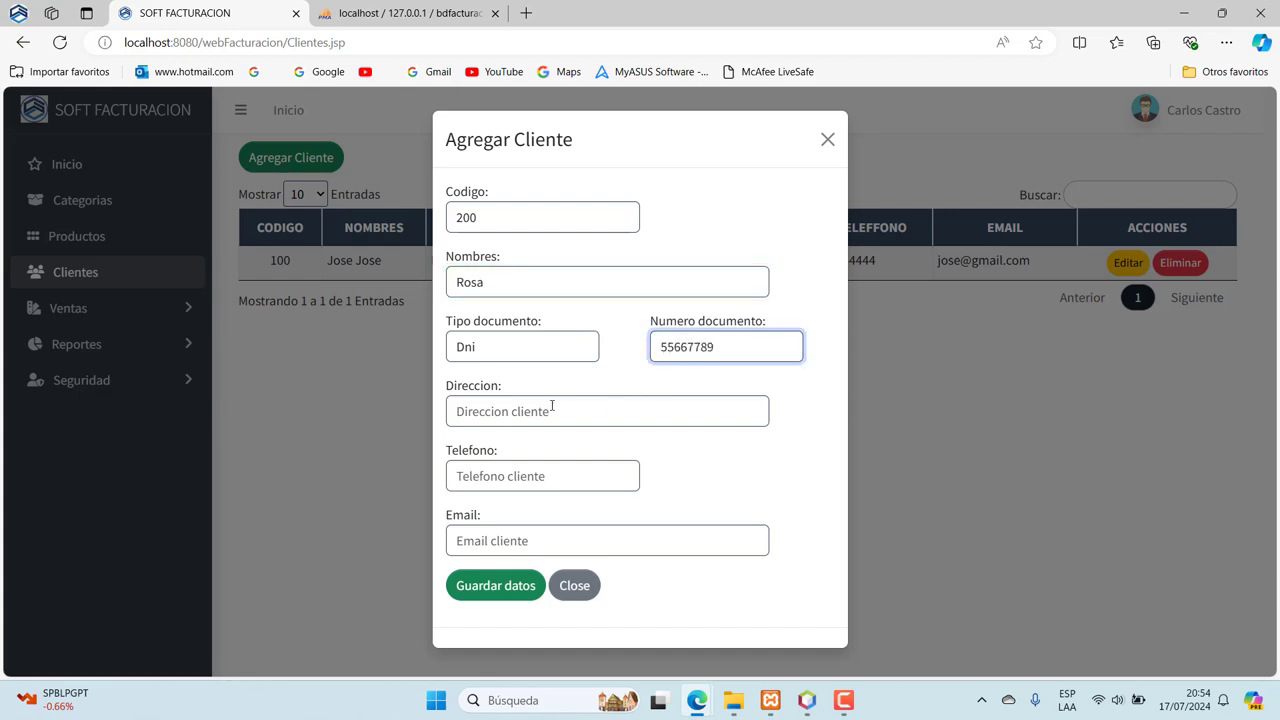
Complete the second client's address, phone and e-mail, save, and close the confirmation
click(536, 405)
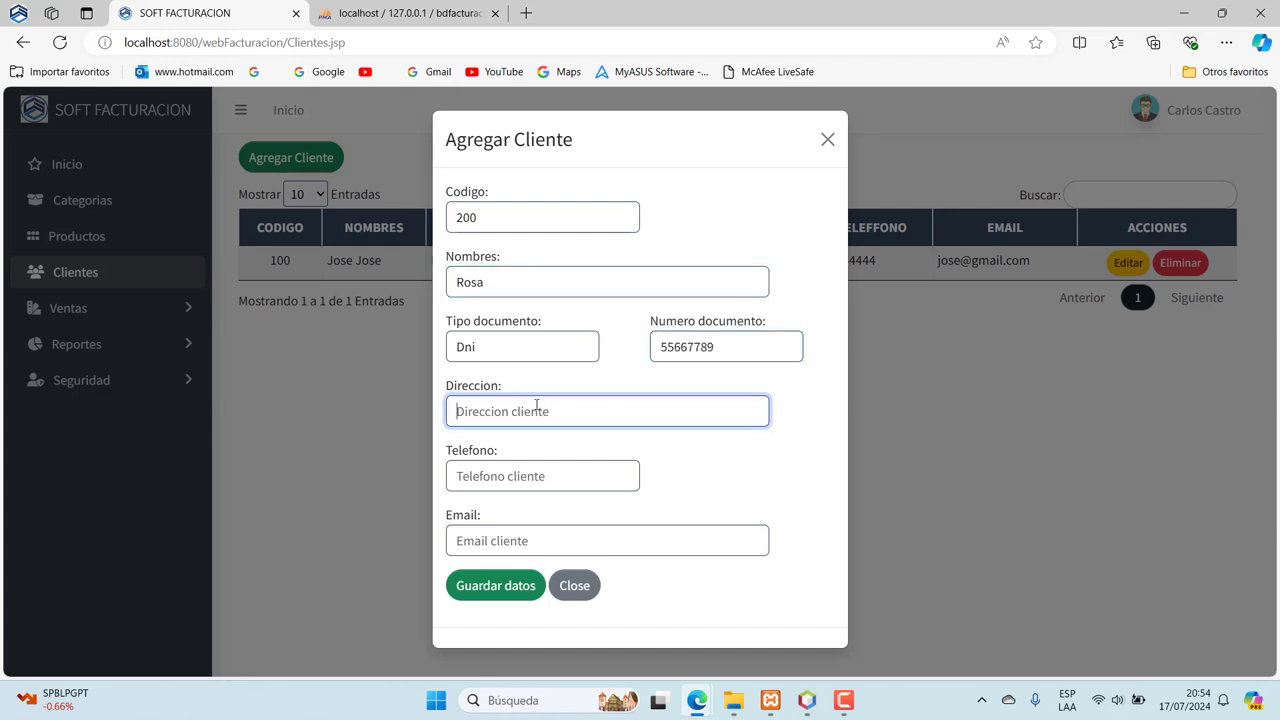
text(Ica 4)
text(00)
click(510, 469)
text(445566)
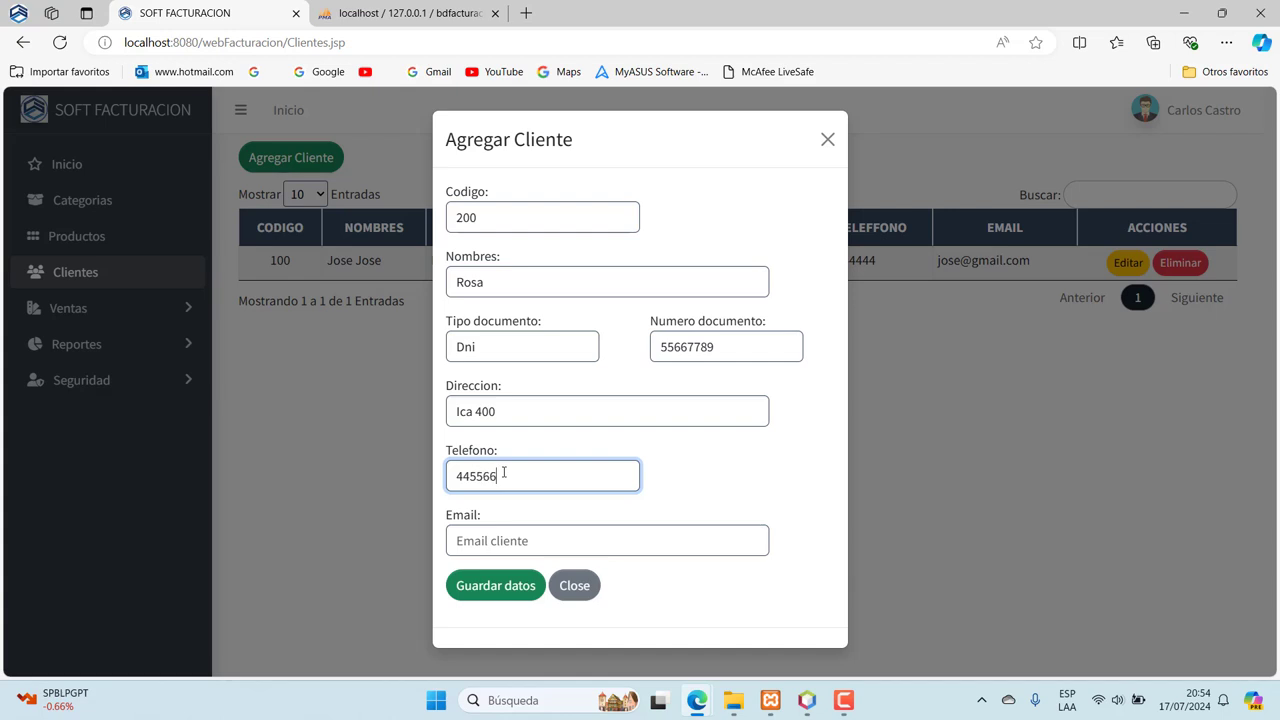
text(77)
click(495, 535)
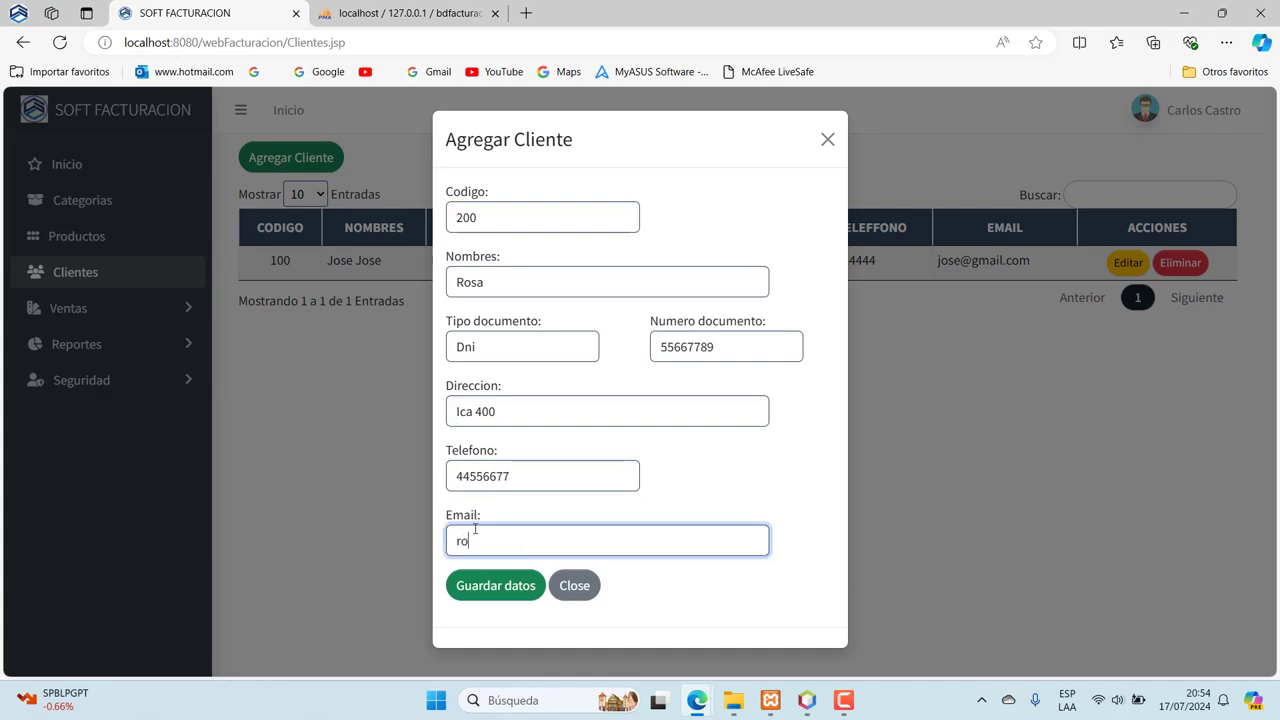
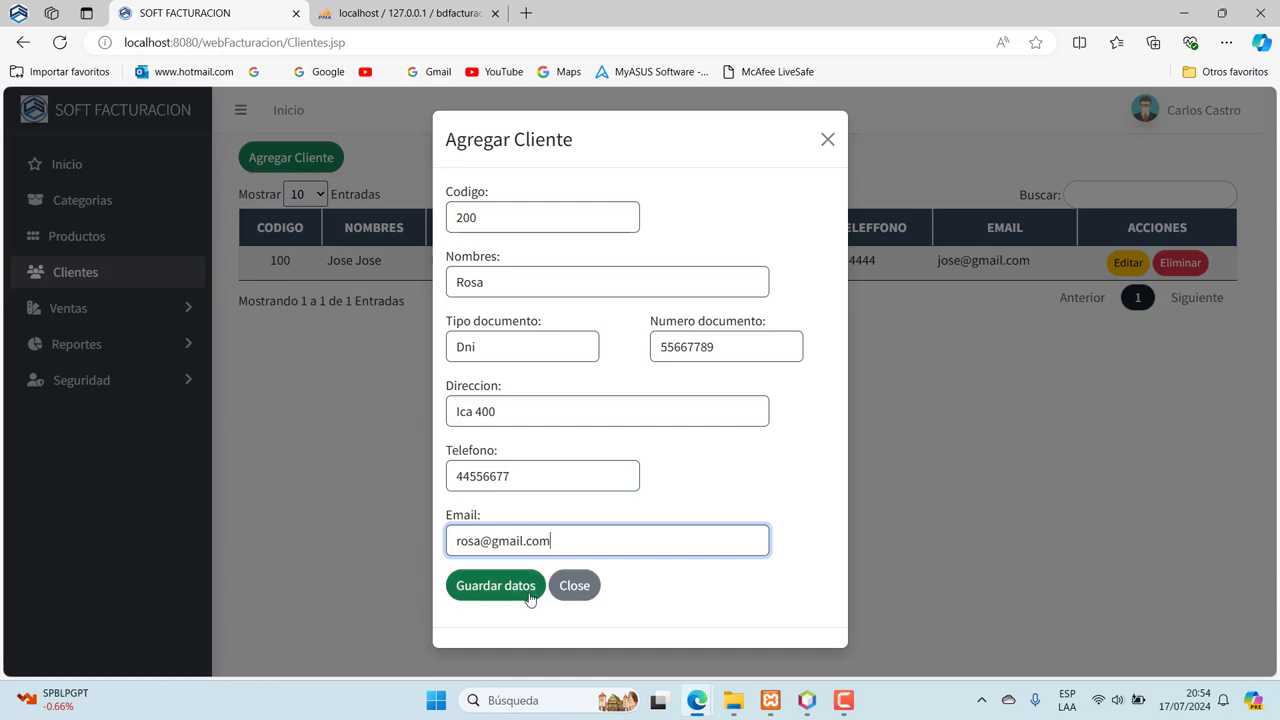
click(530, 598)
click(645, 480)
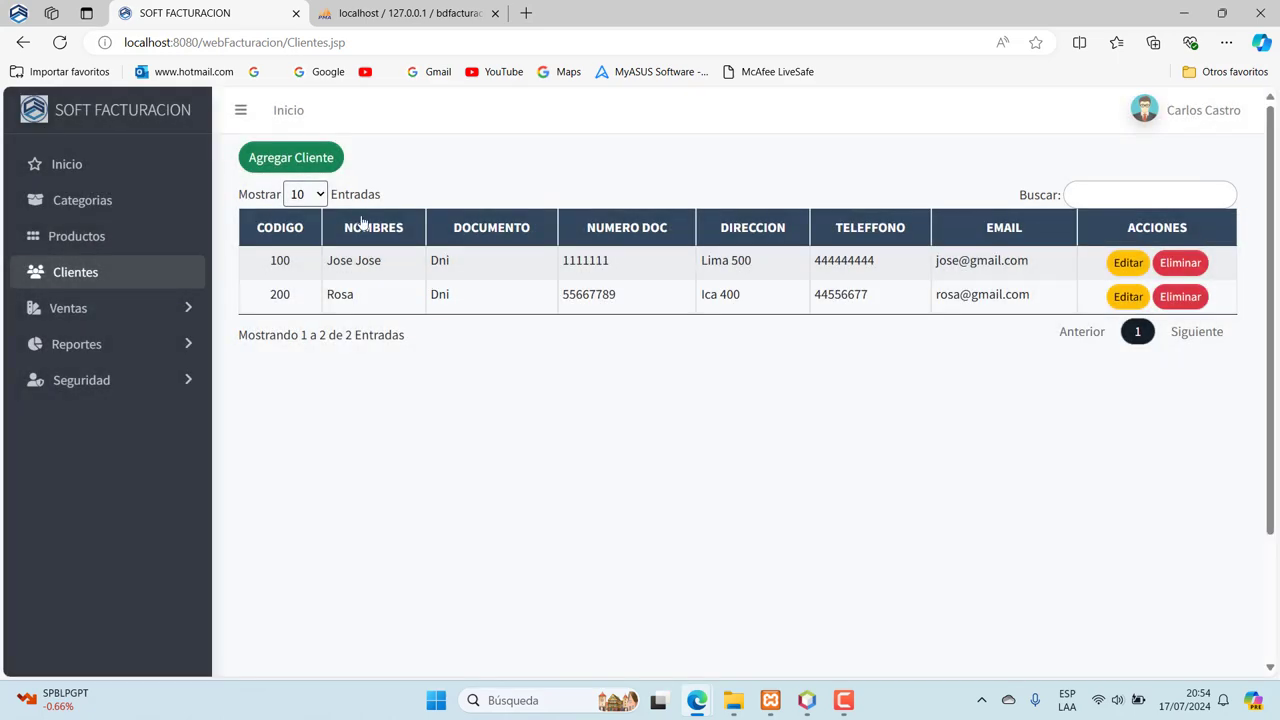
Start a third client and enter its code, full name and DNI number
click(315, 160)
click(491, 218)
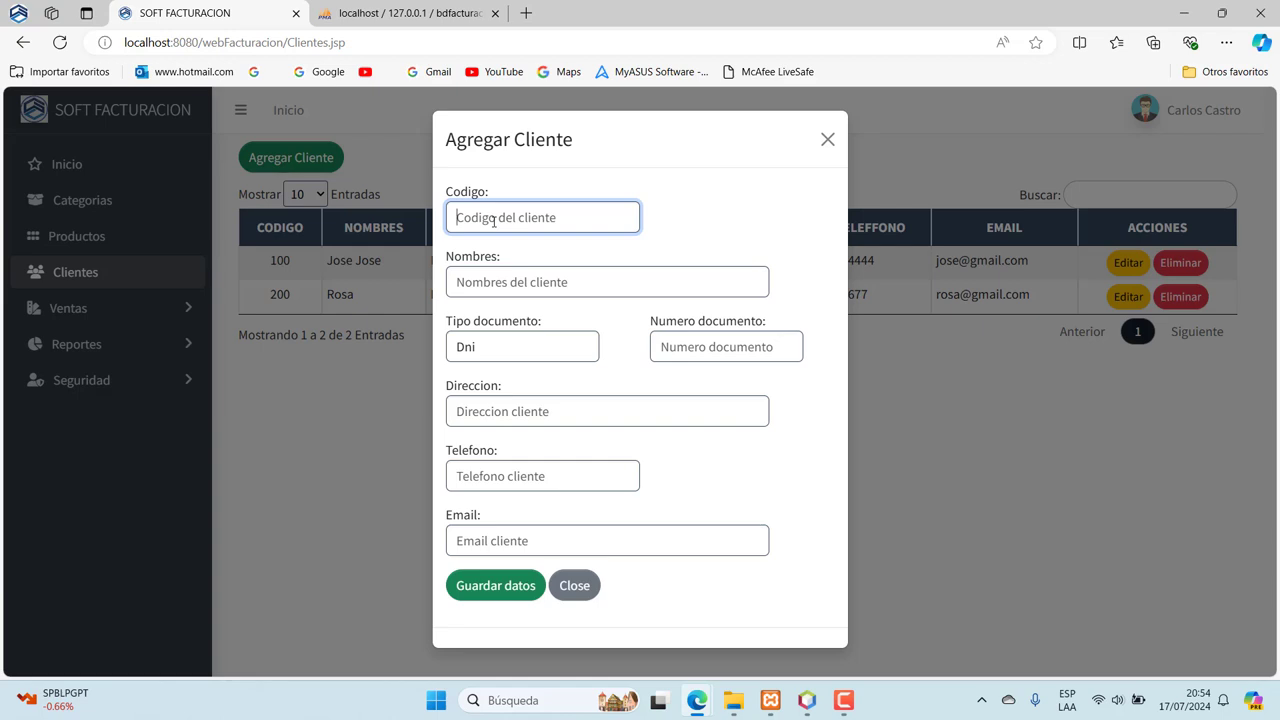
text(400)
click(483, 274)
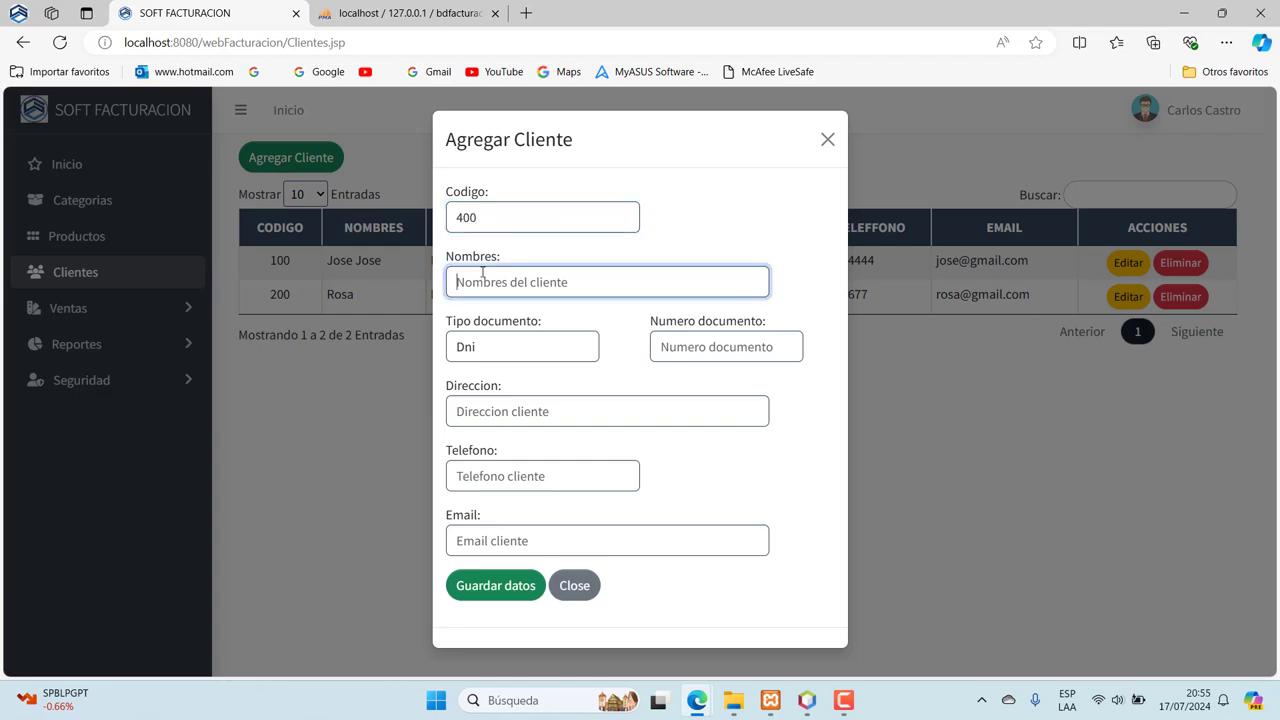
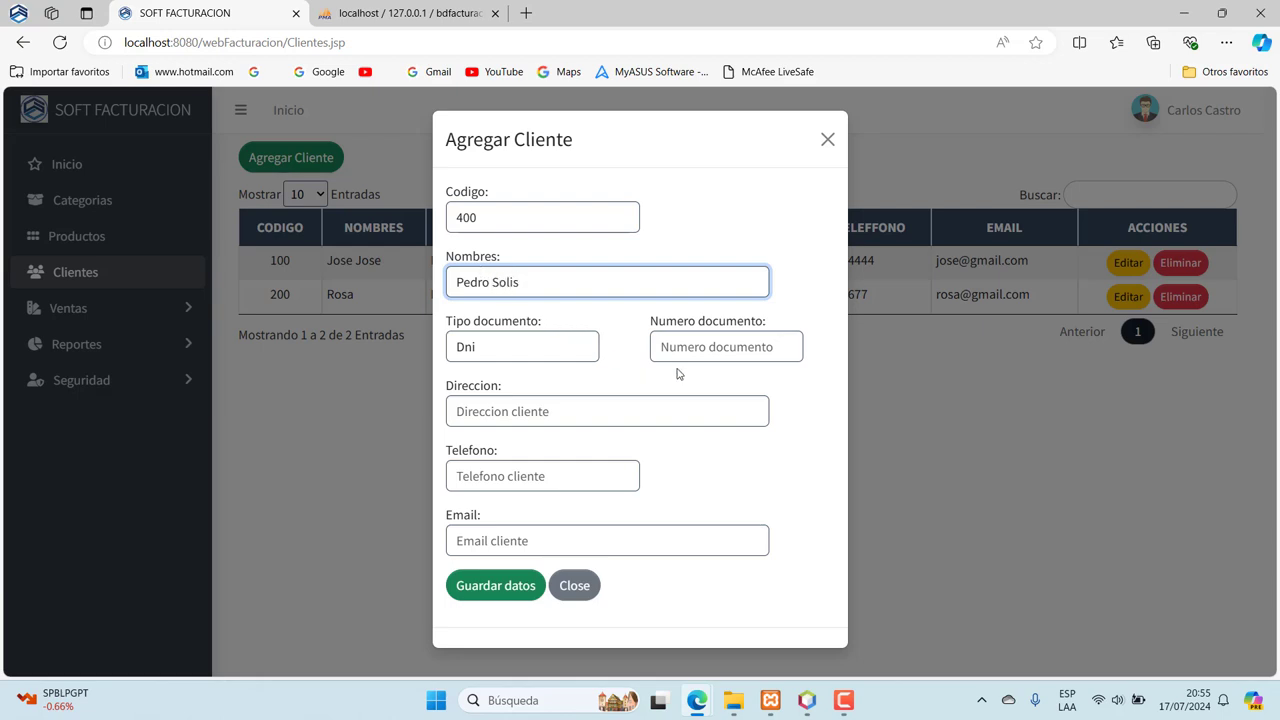
click(686, 357)
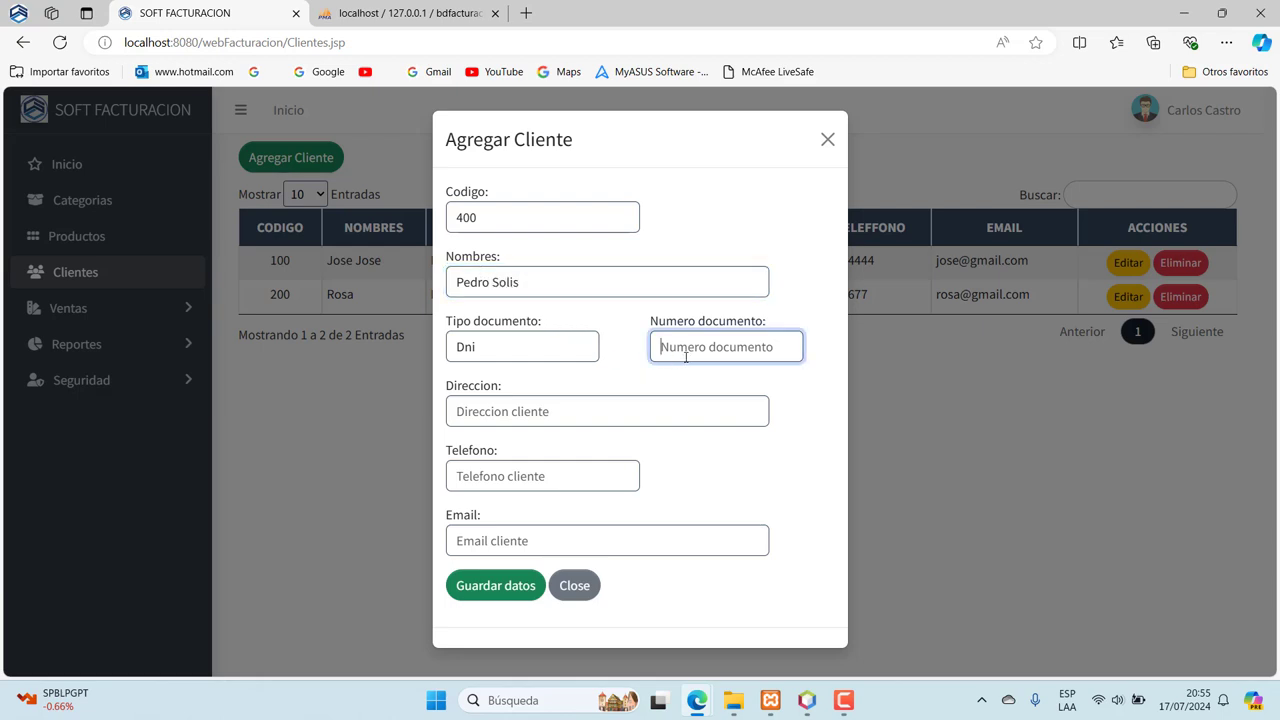
text(33333)
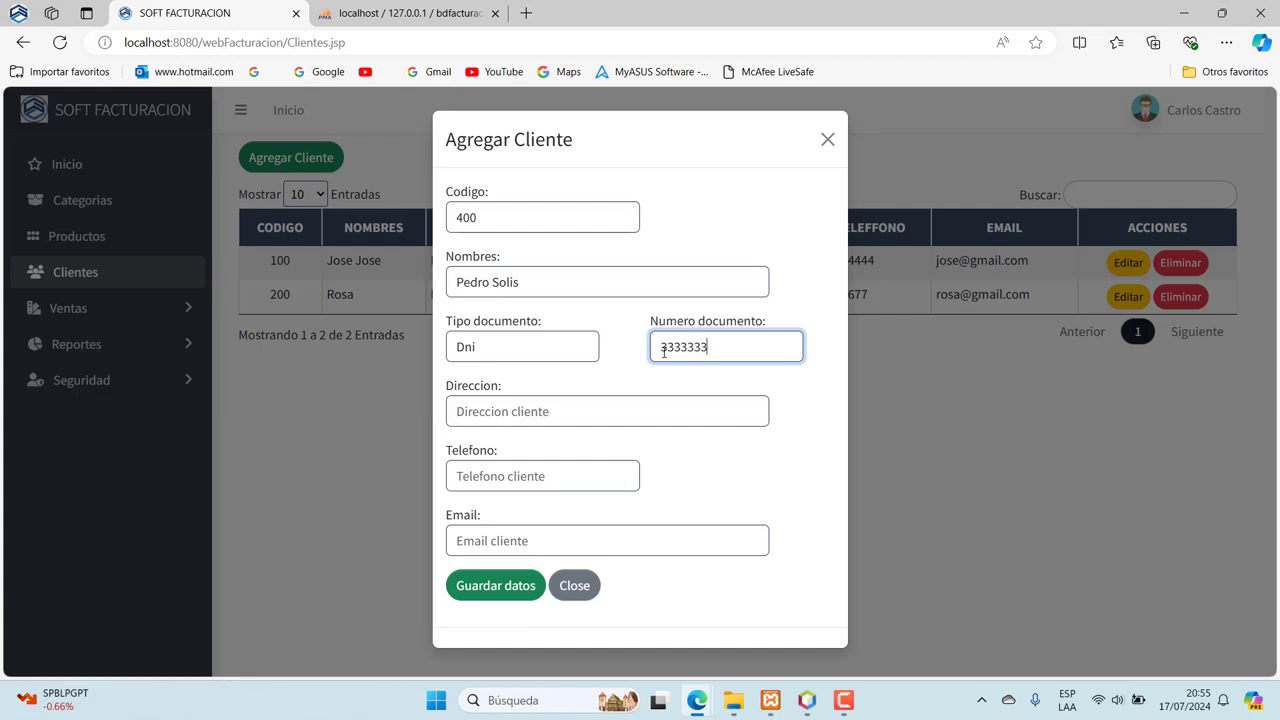
text(3)
Add the third client's address, phone and e-mail, save, and close the confirmation
click(544, 408)
text(Junin 600)
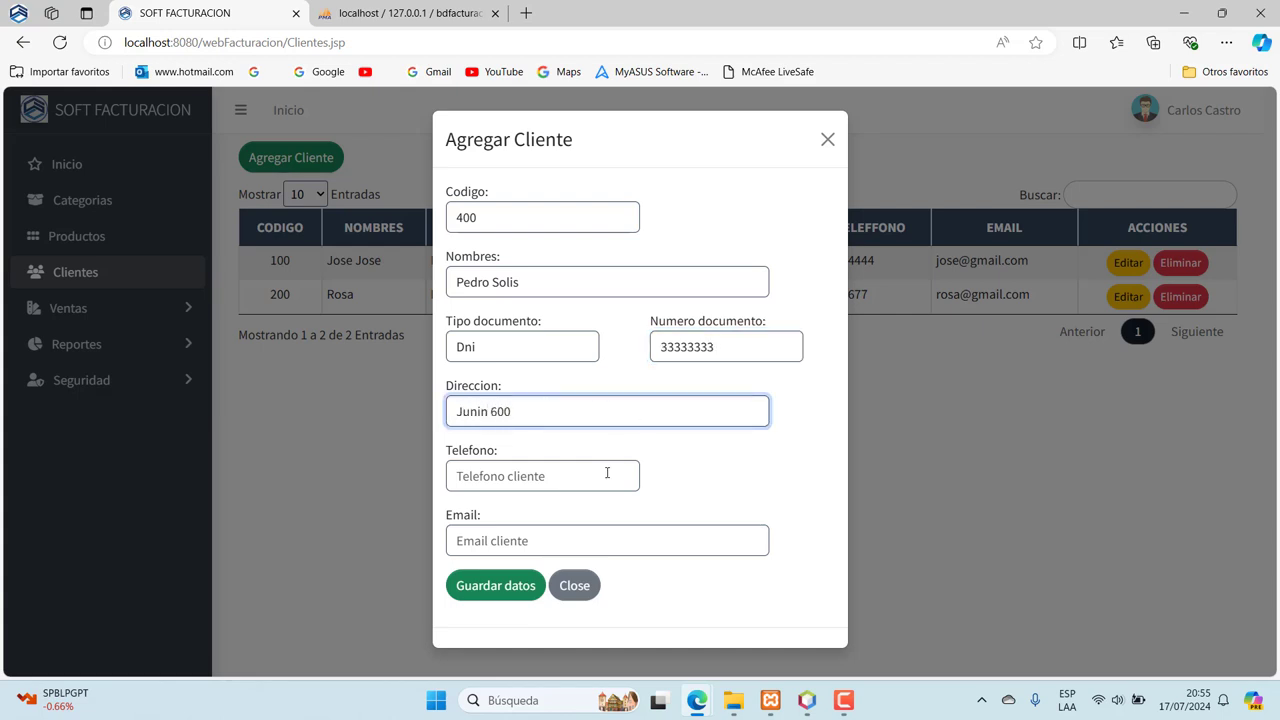
click(553, 477)
text(44556)
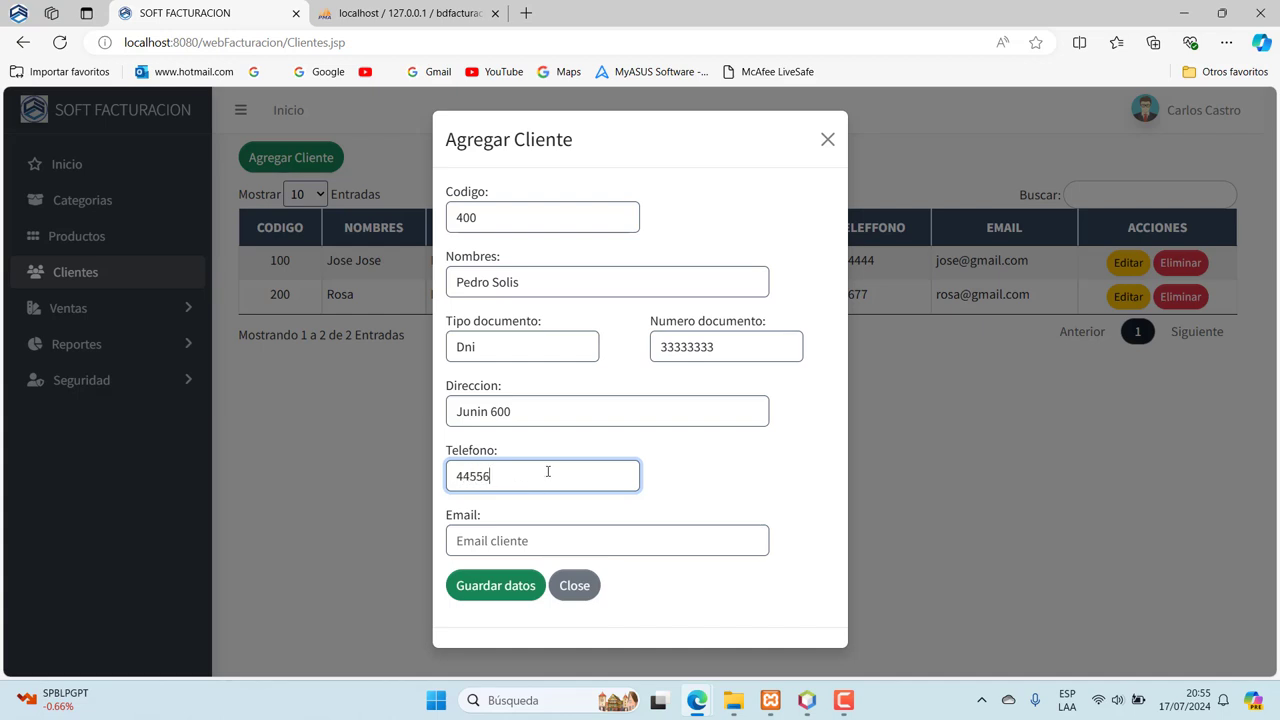
text(677)
click(516, 541)
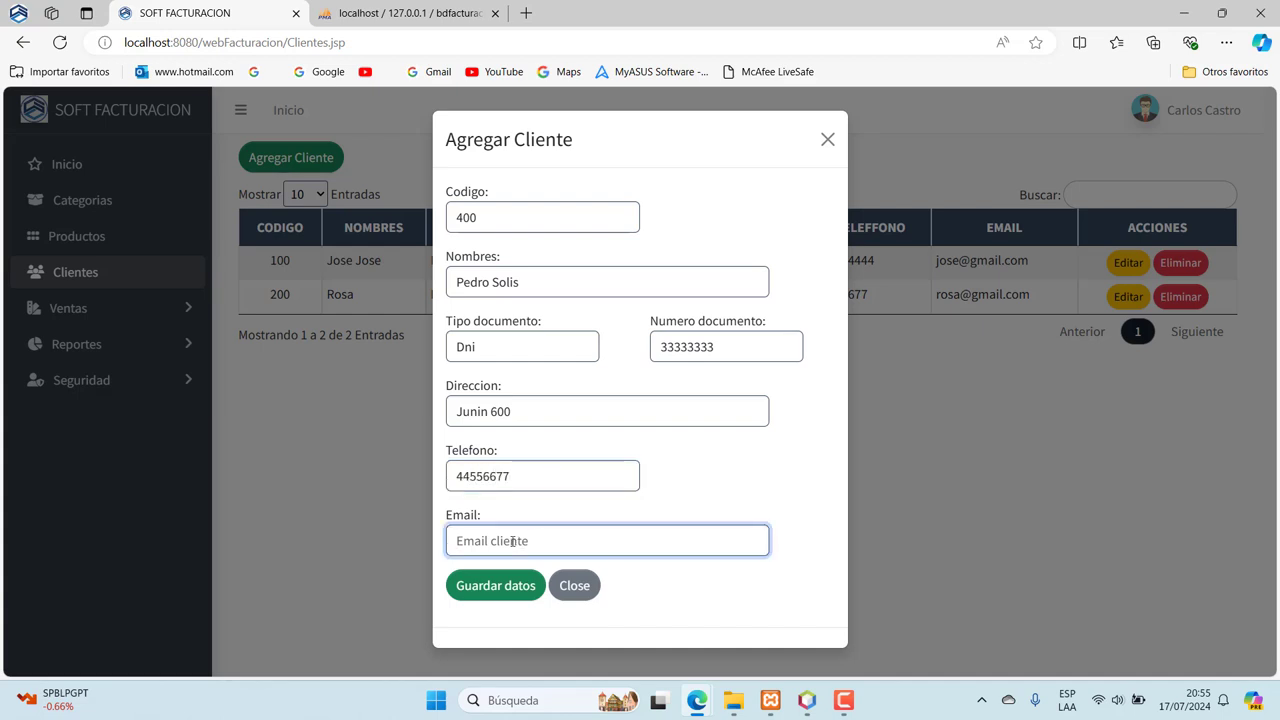
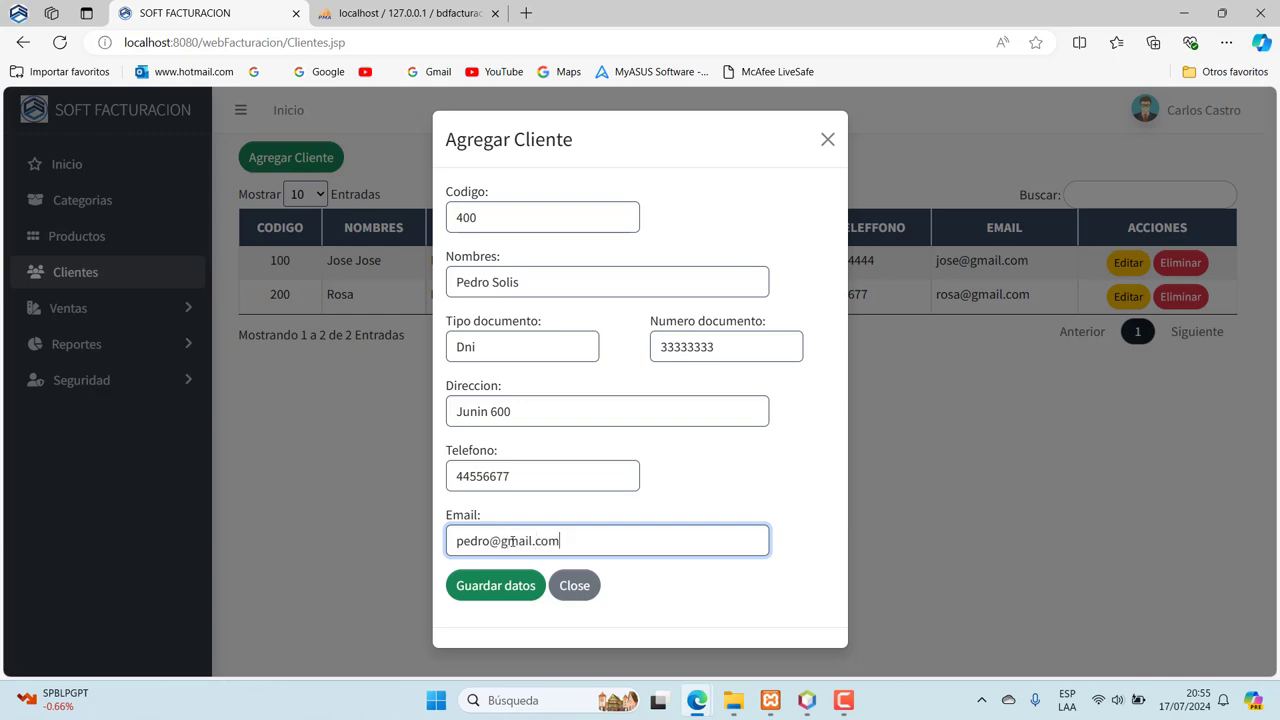
click(511, 585)
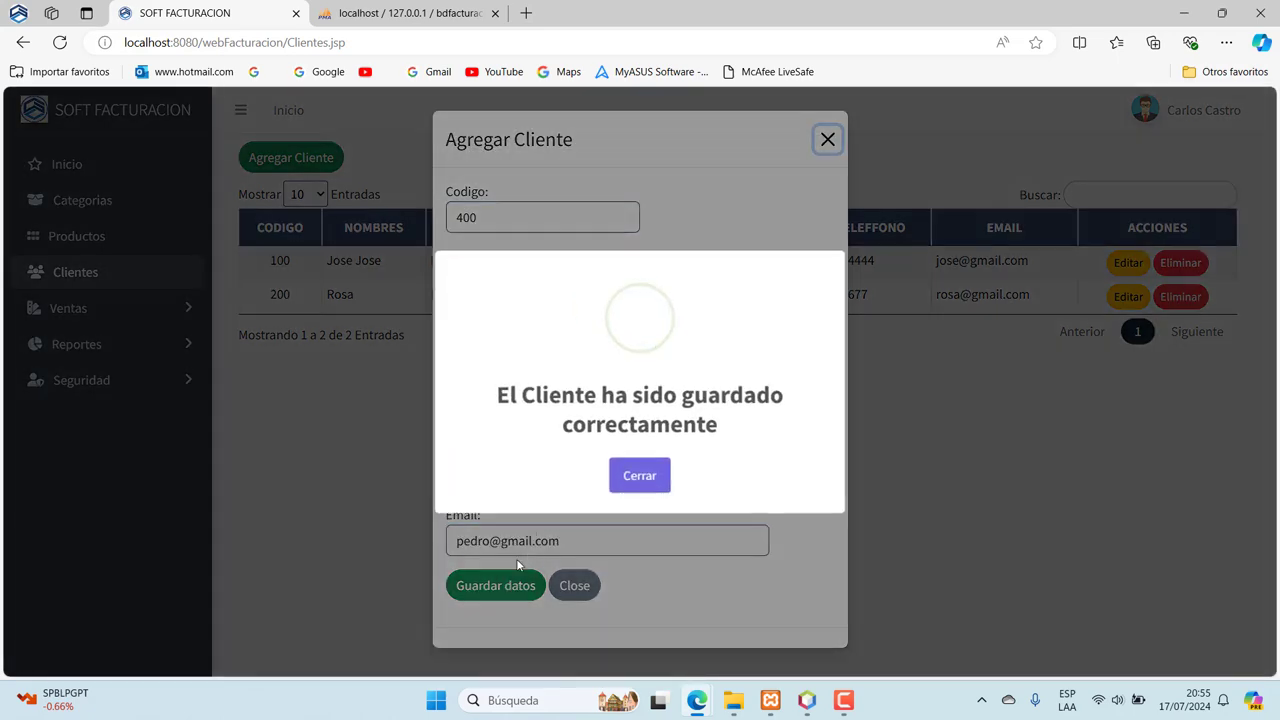
click(634, 478)
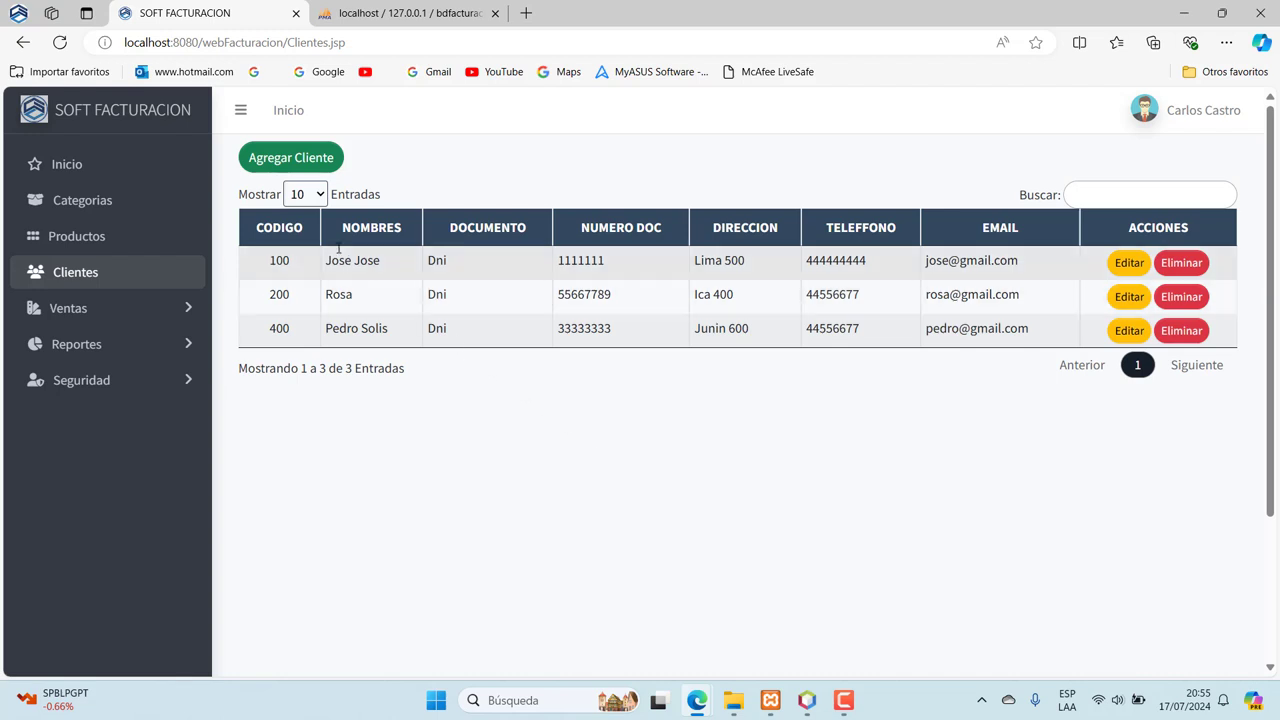
Start a fourth client and enter its code, full name and DNI number
click(286, 163)
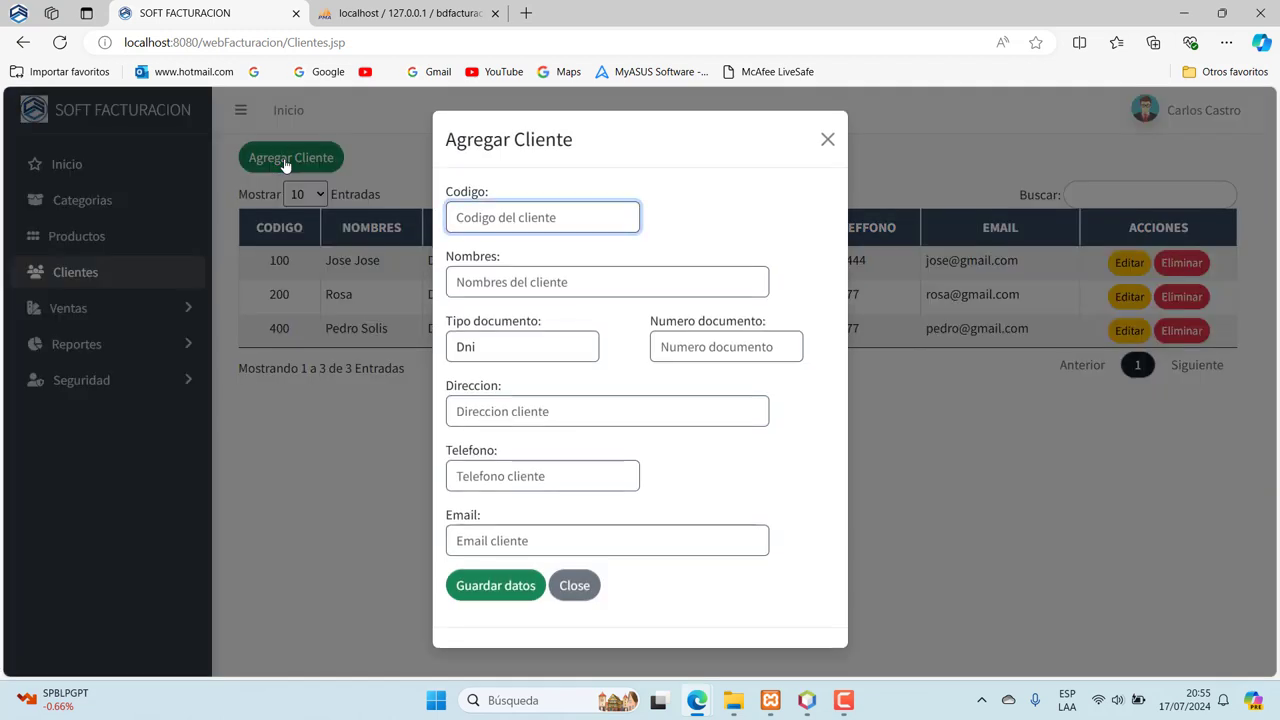
text(300)
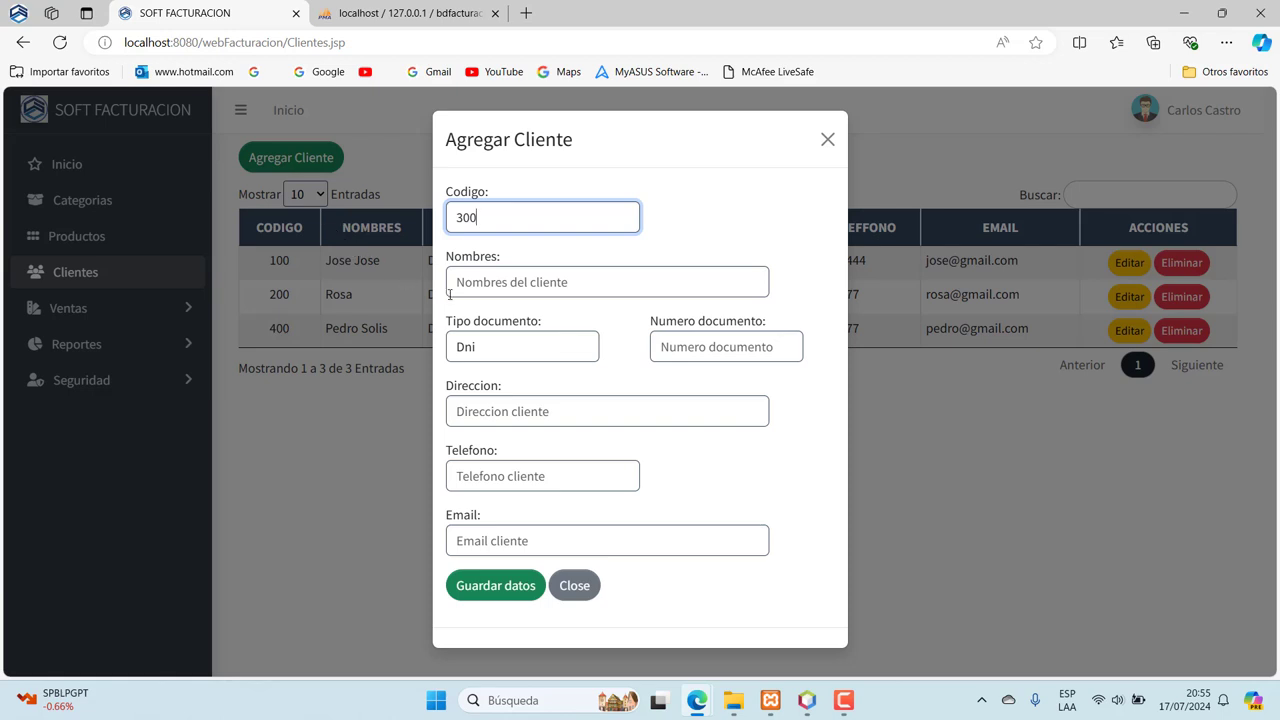
click(474, 286)
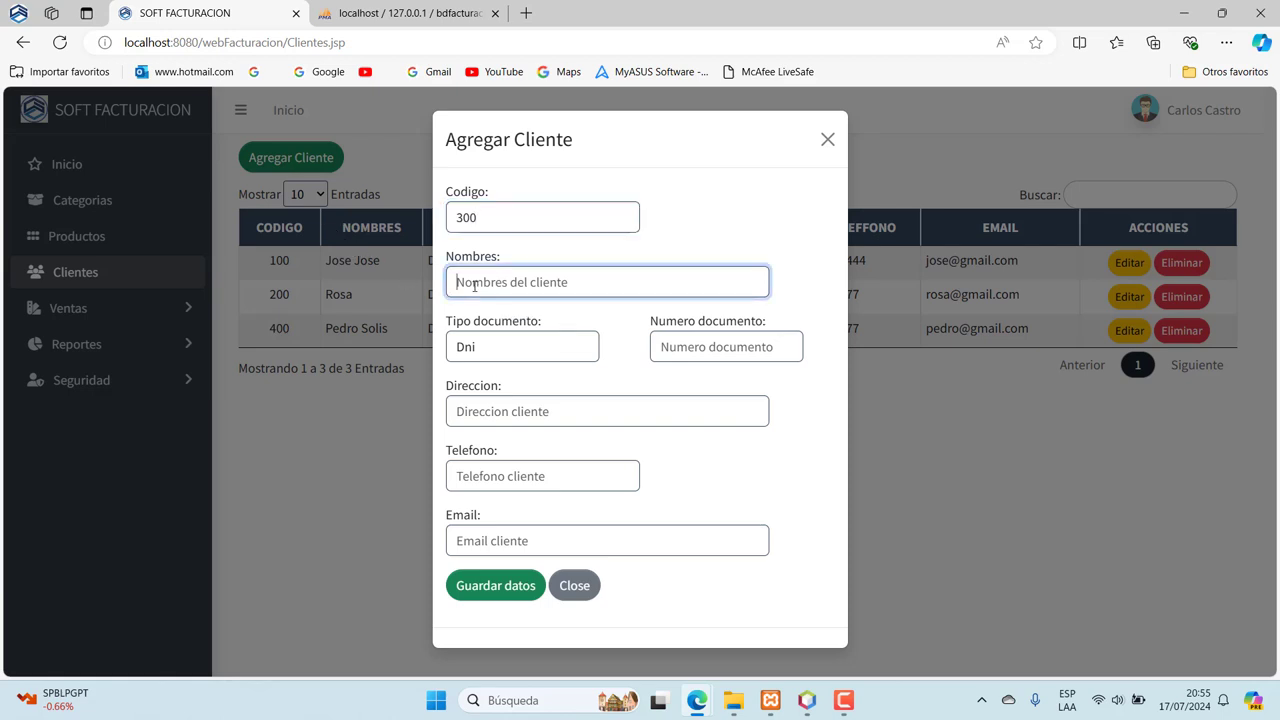
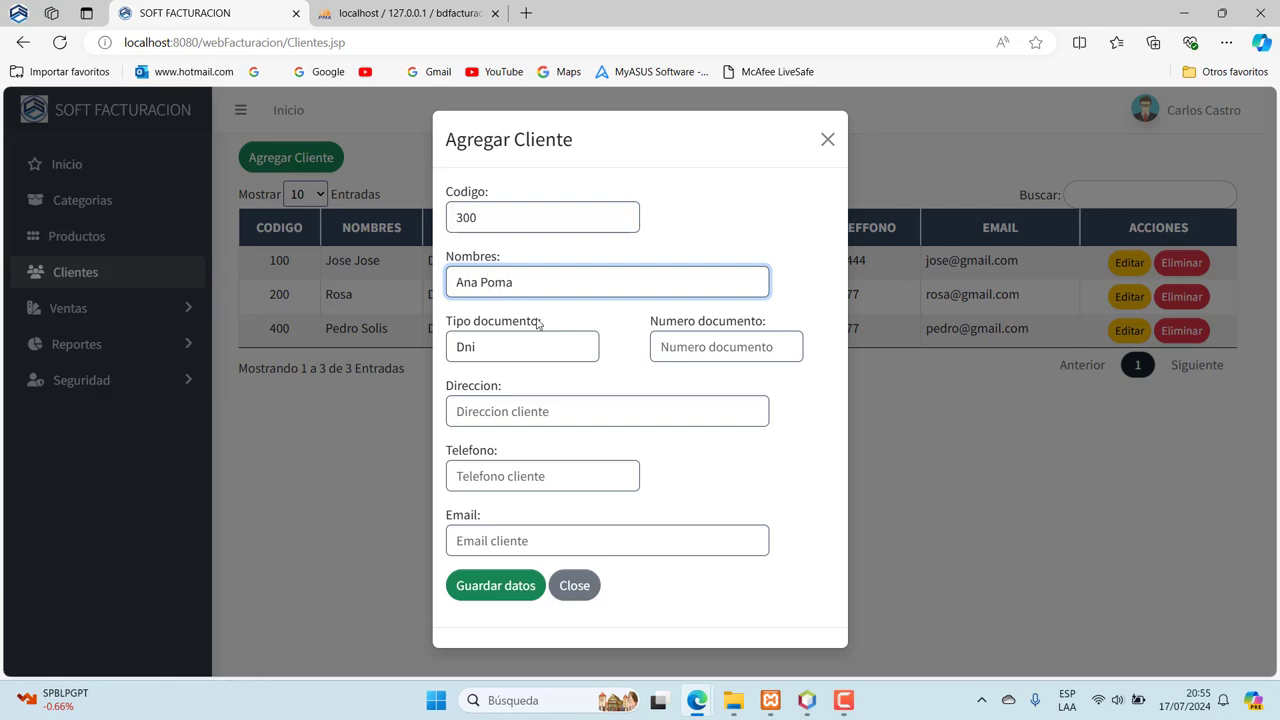
click(658, 343)
text(5566)
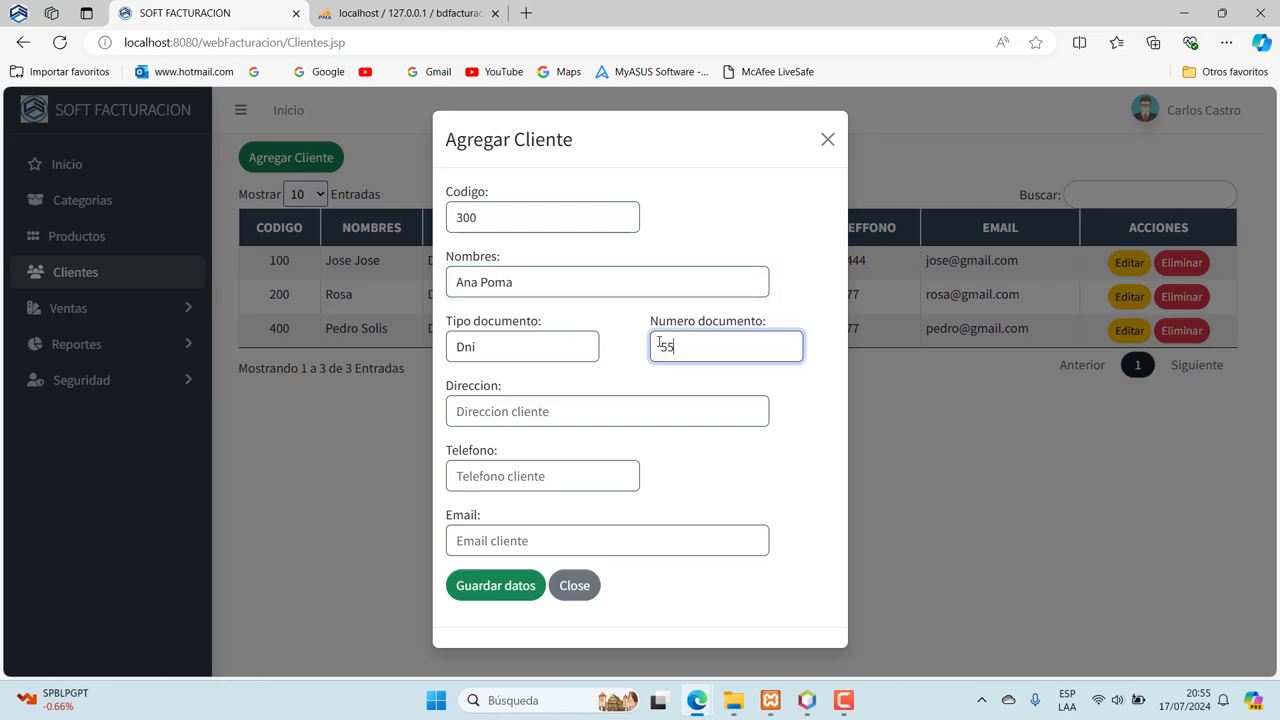
text(77888)
Enter the fourth client's address, phone and Gmail e-mail, then save the record
click(544, 411)
text(Ica 4)
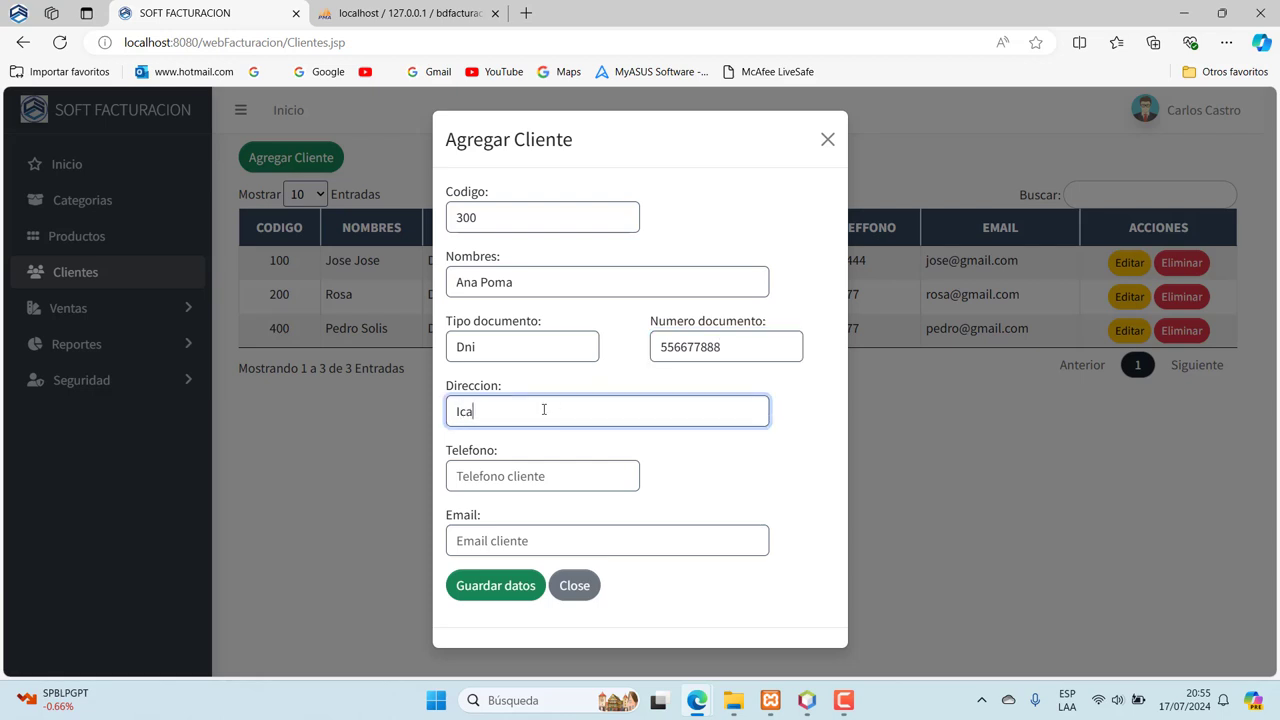
text(00)
click(528, 474)
text(5566)
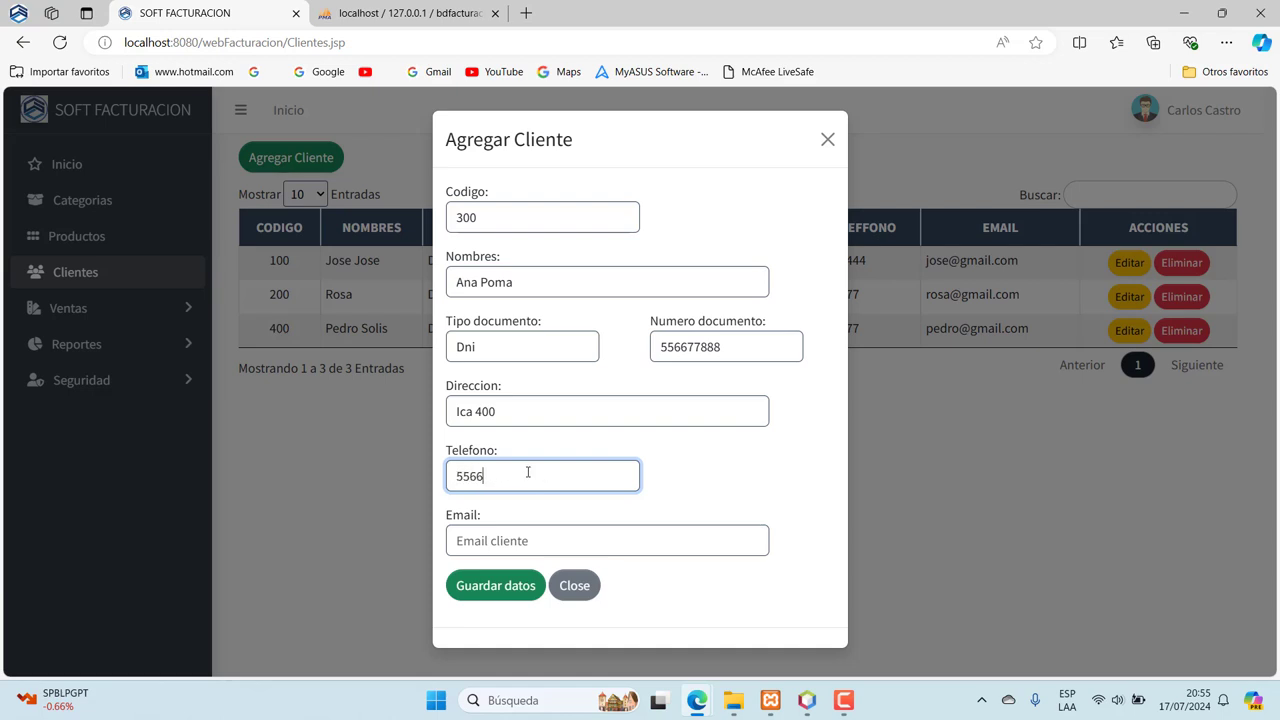
text(7788)
click(503, 541)
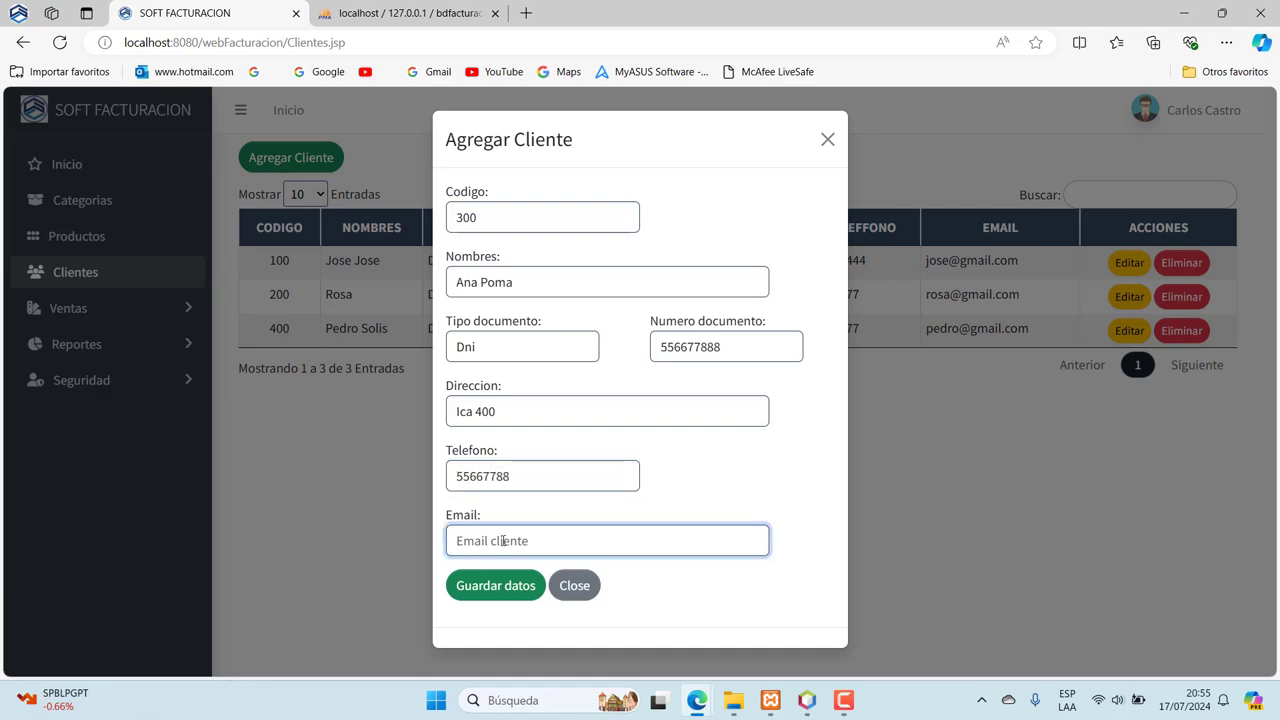
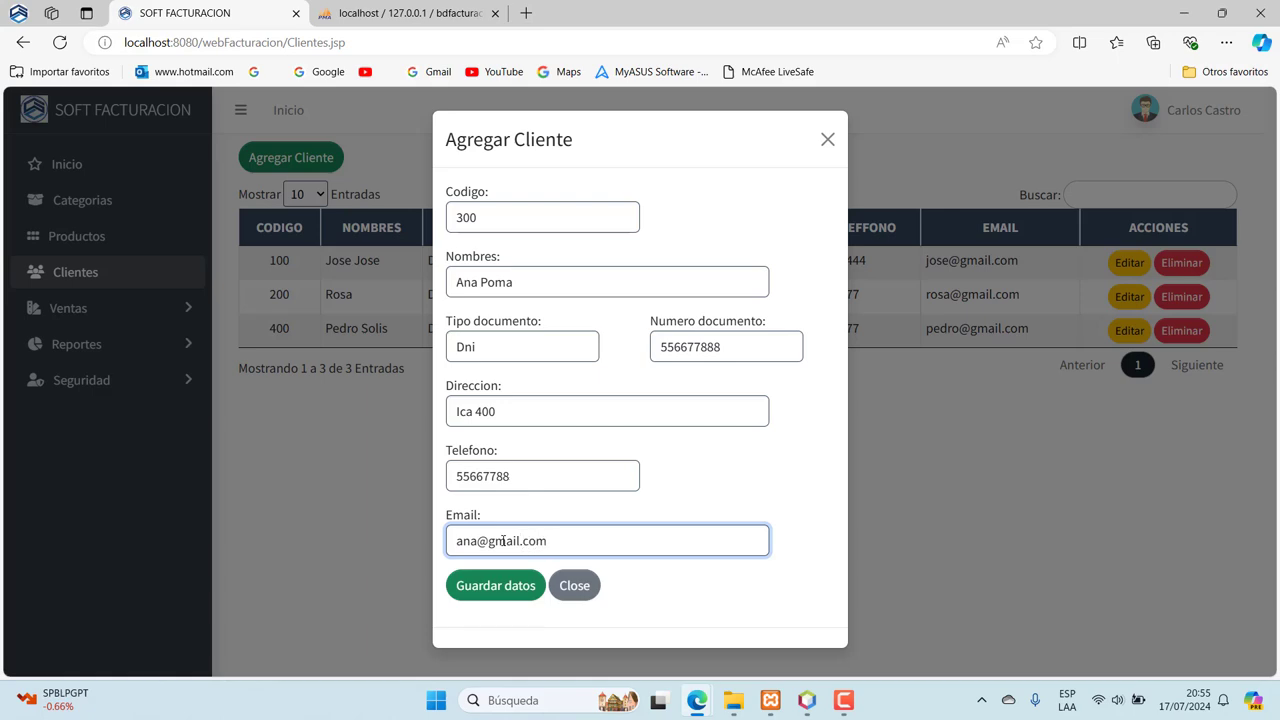
click(508, 588)
Append a second given name to the second client's name and save the update
click(636, 484)
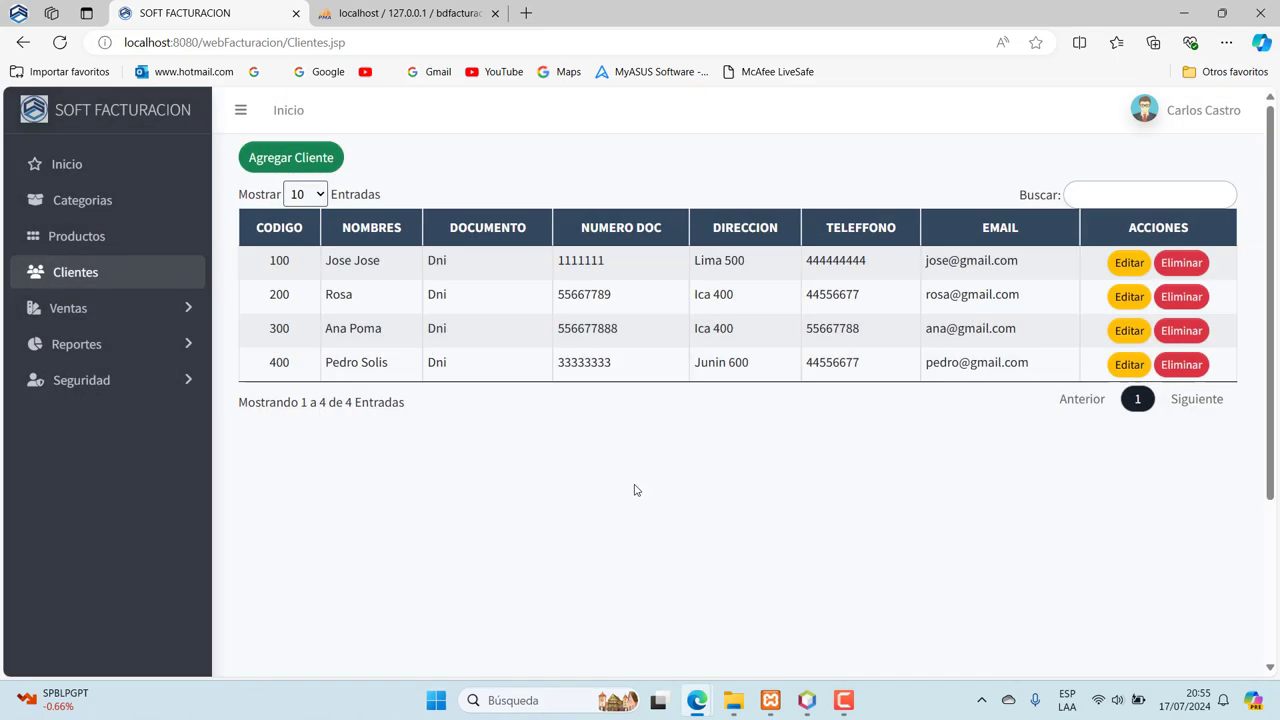
click(1118, 300)
click(564, 290)
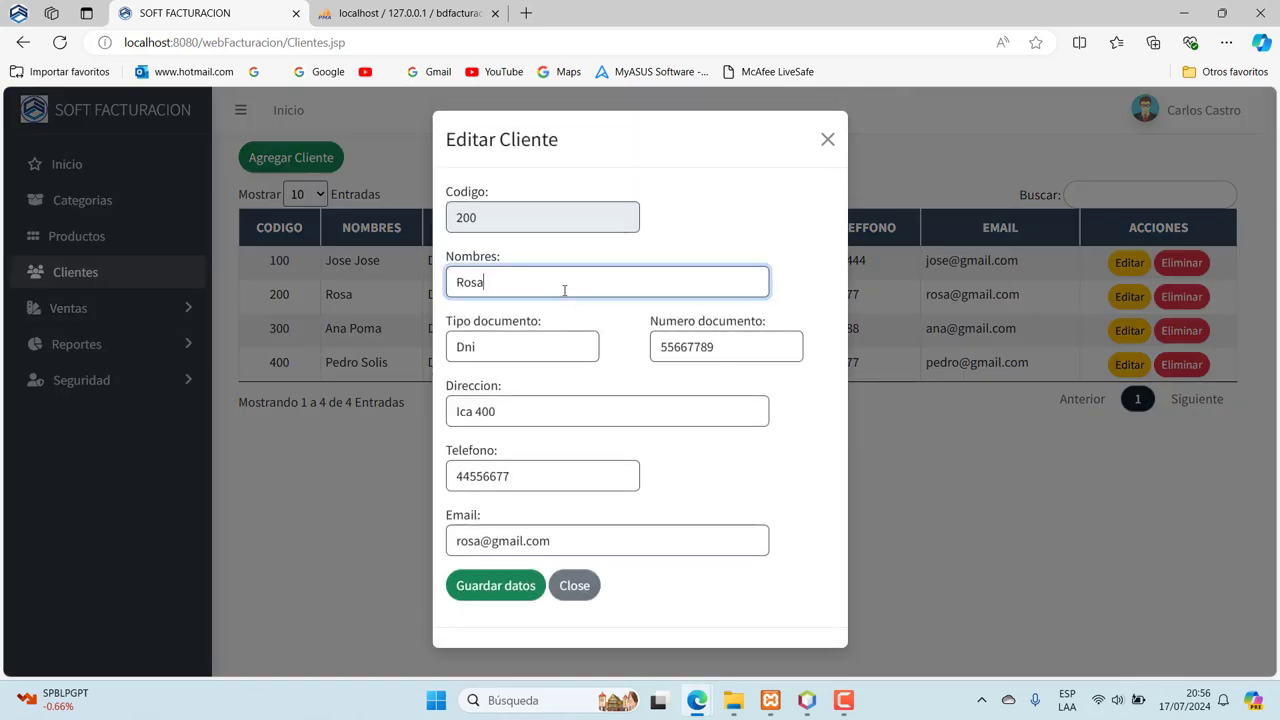
text(Maria)
click(502, 586)
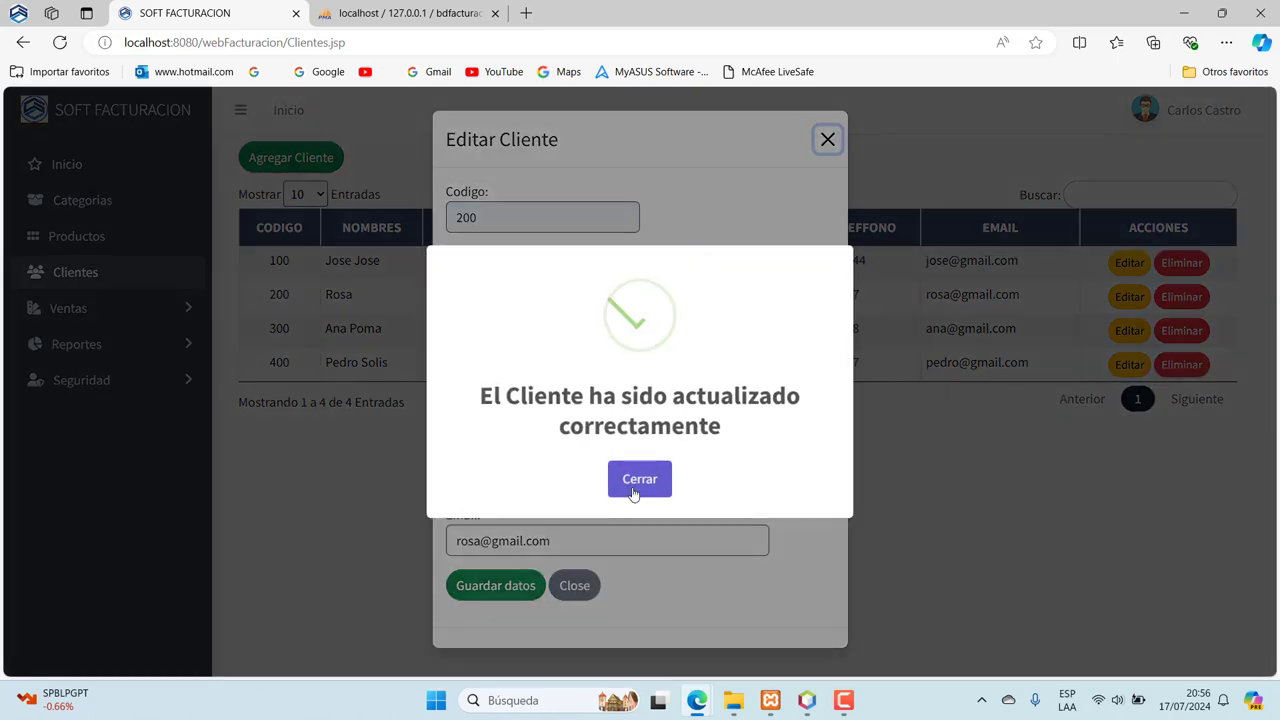
click(632, 491)
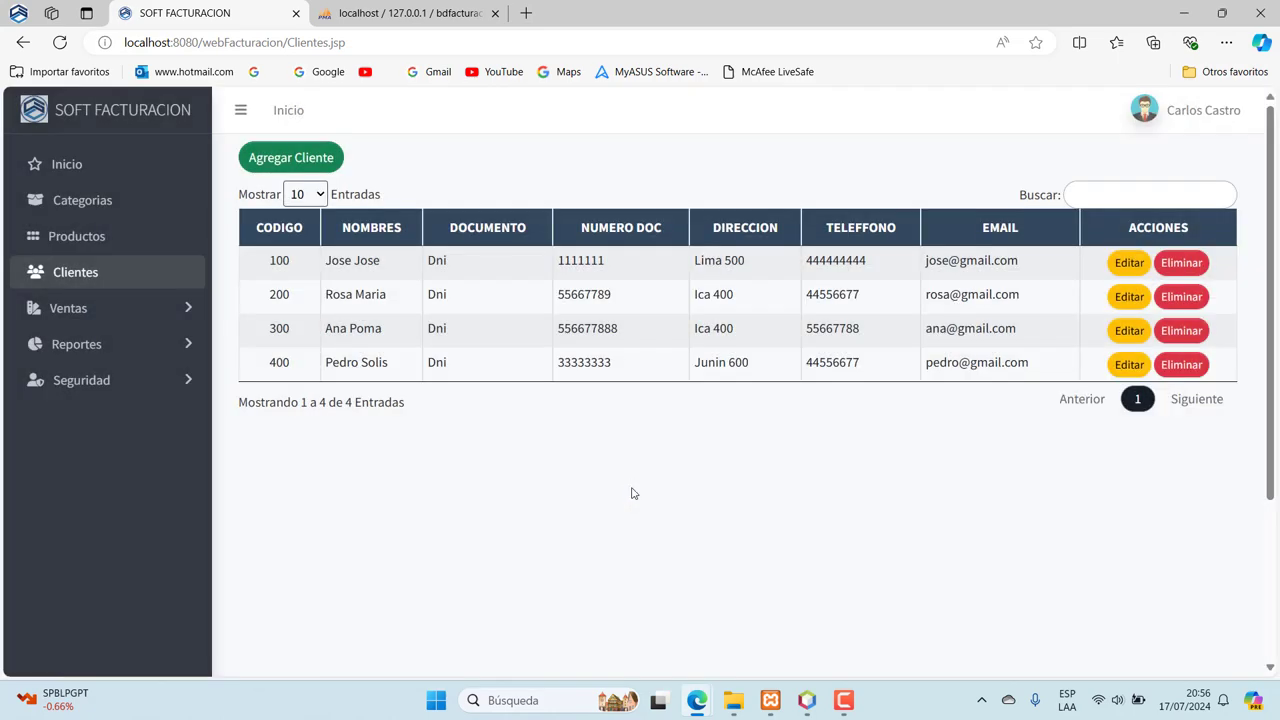
click(320, 159)
text(1)
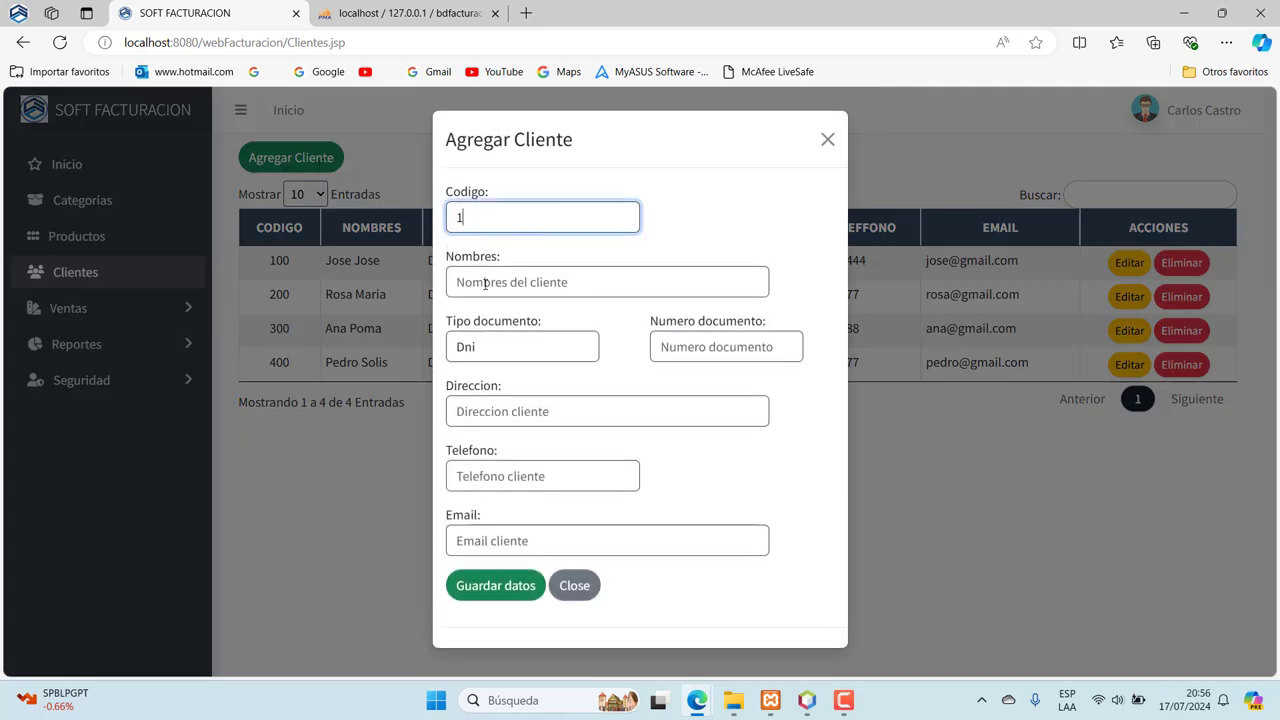
click(485, 283)
text(prueb)
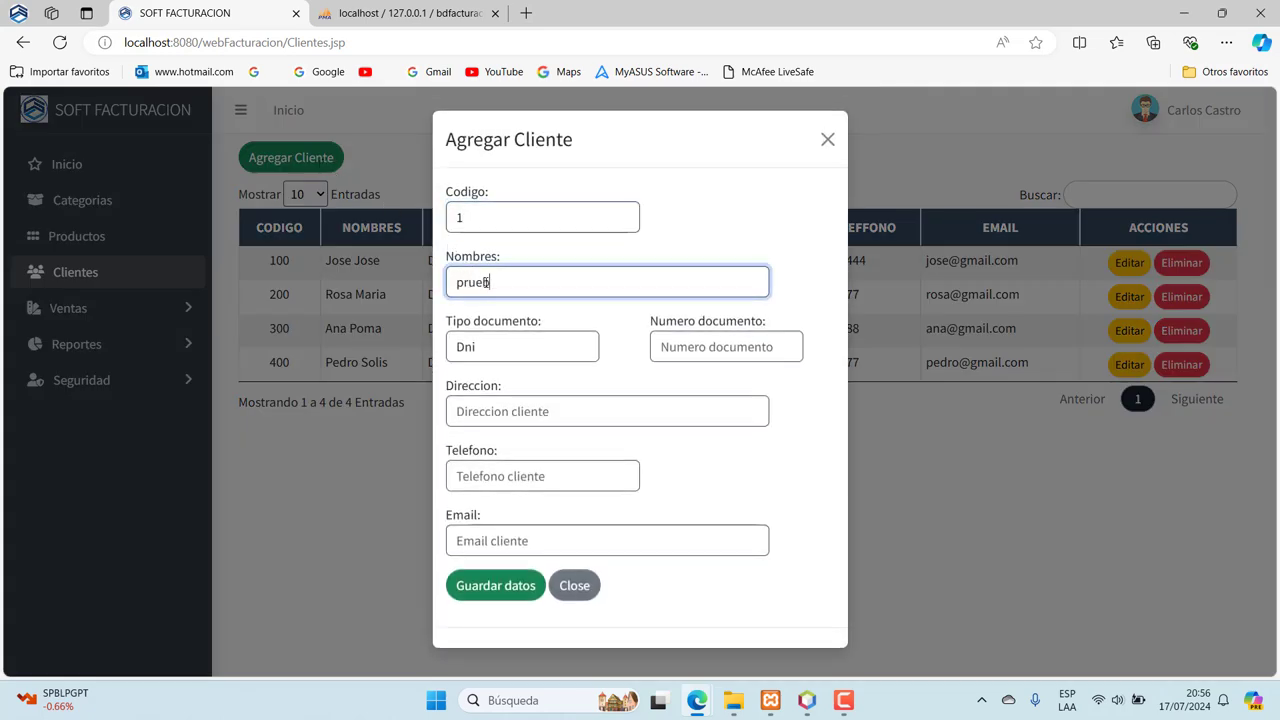
text(a)
click(724, 350)
text(6)
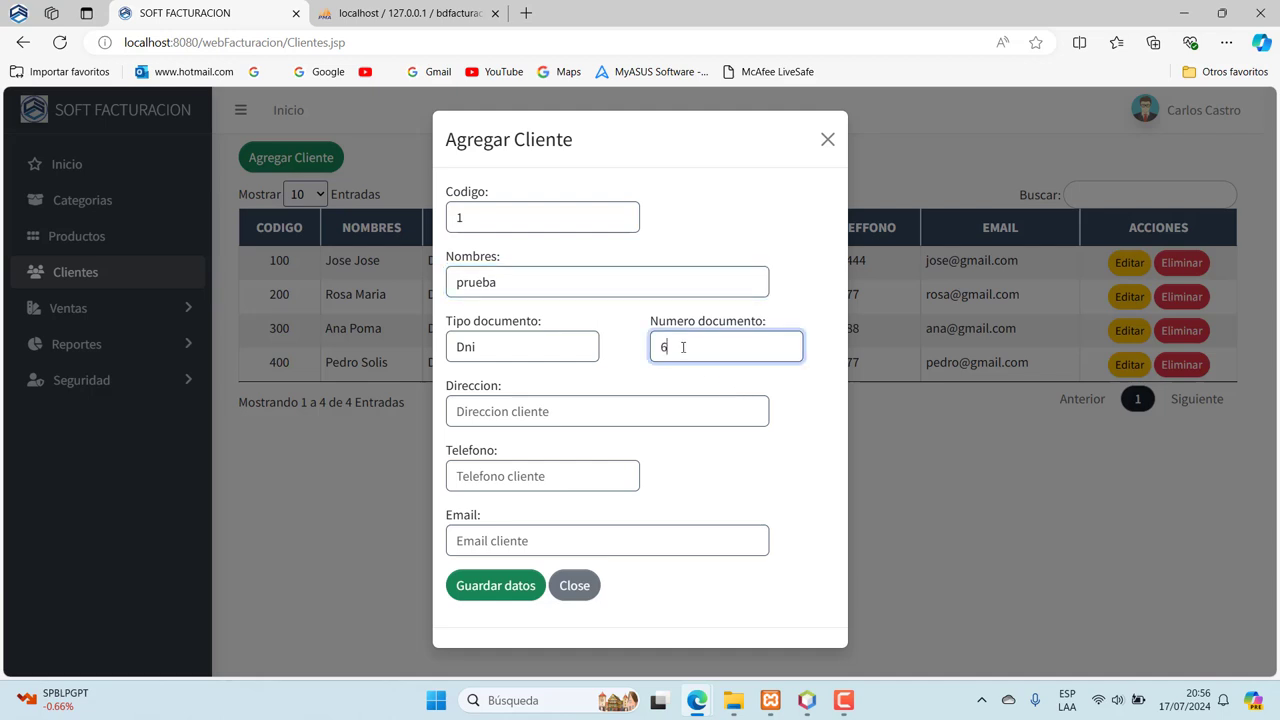
text(666)
click(476, 408)
text(j)
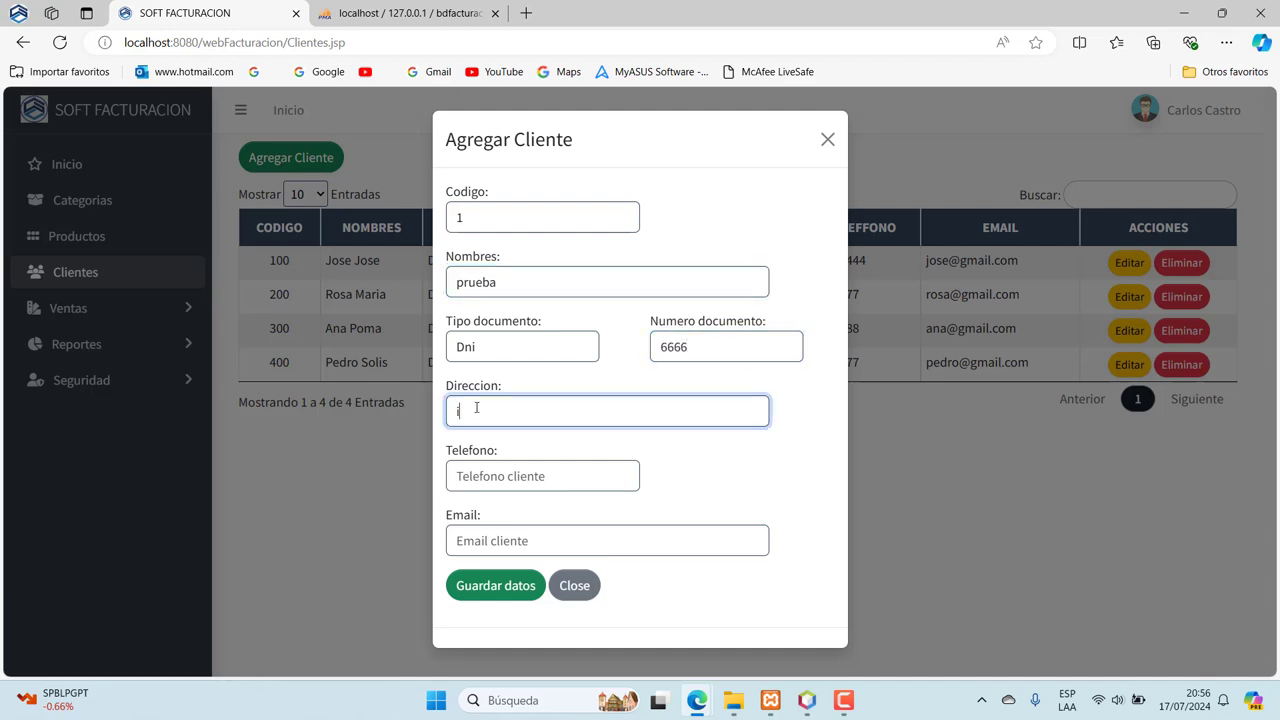
text( 400)
click(530, 480)
text(55555)
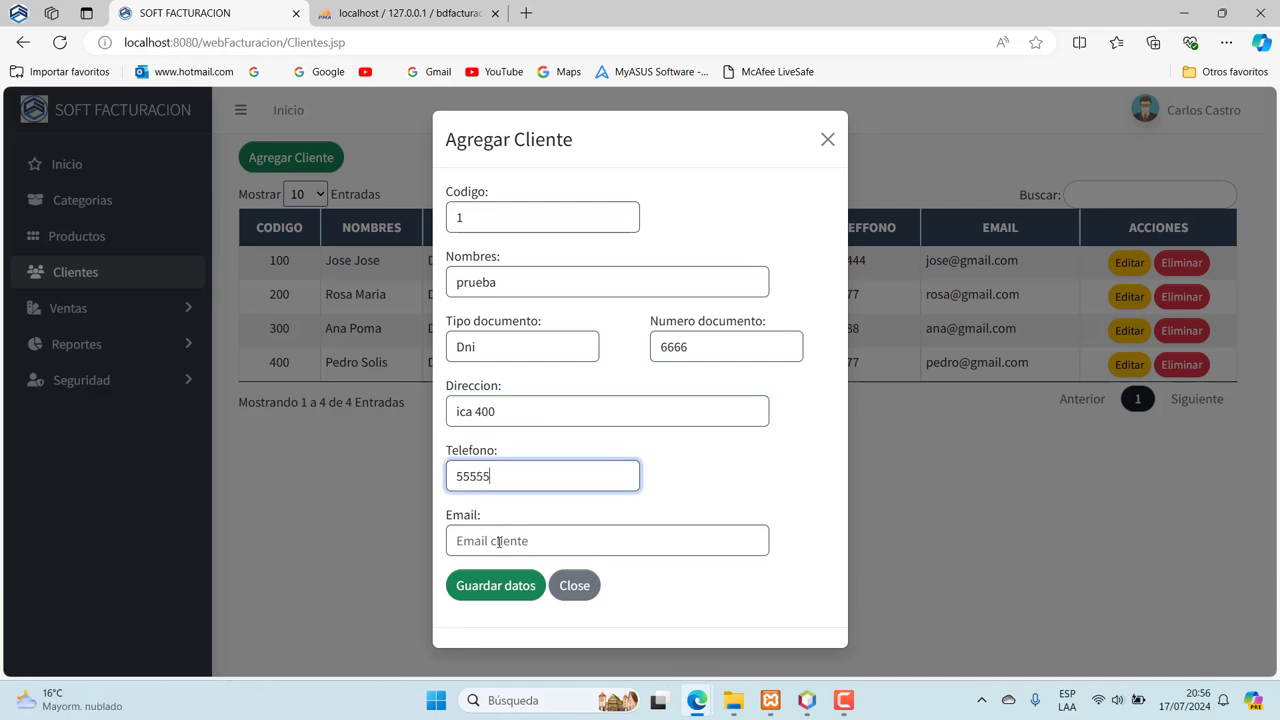
click(498, 541)
text(prueb)
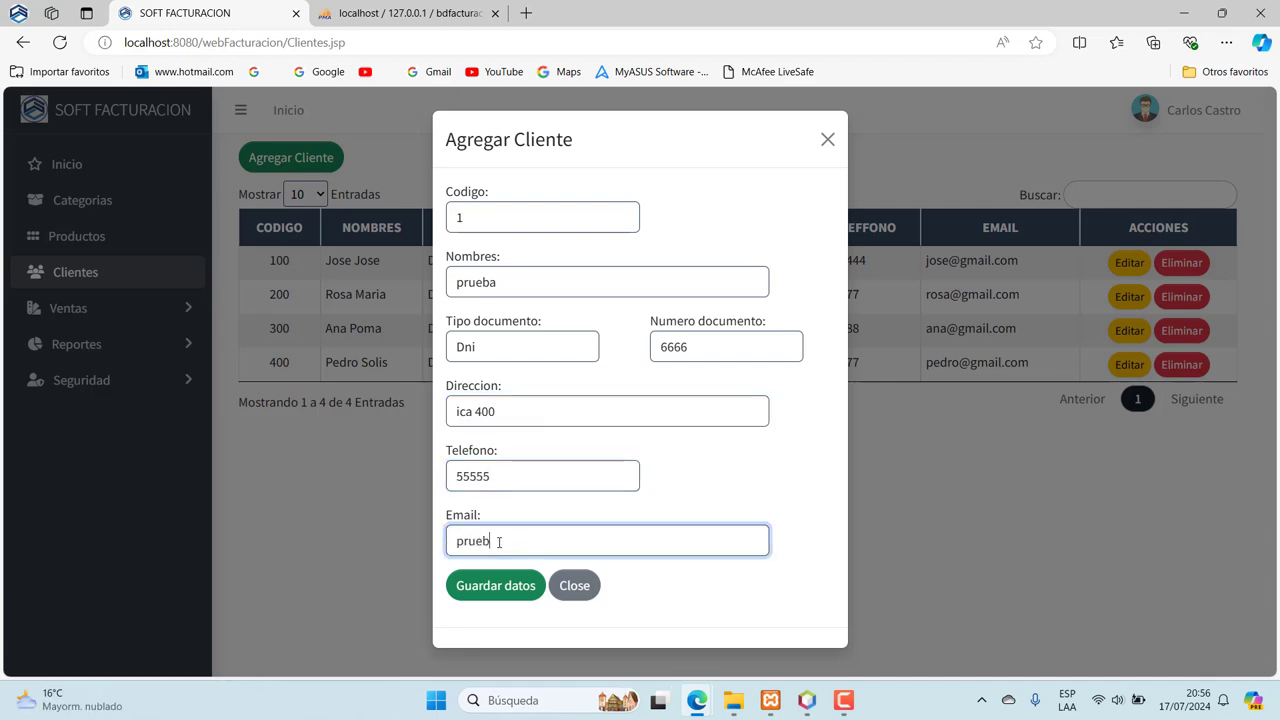
text(a@gmail.c)
text(om)
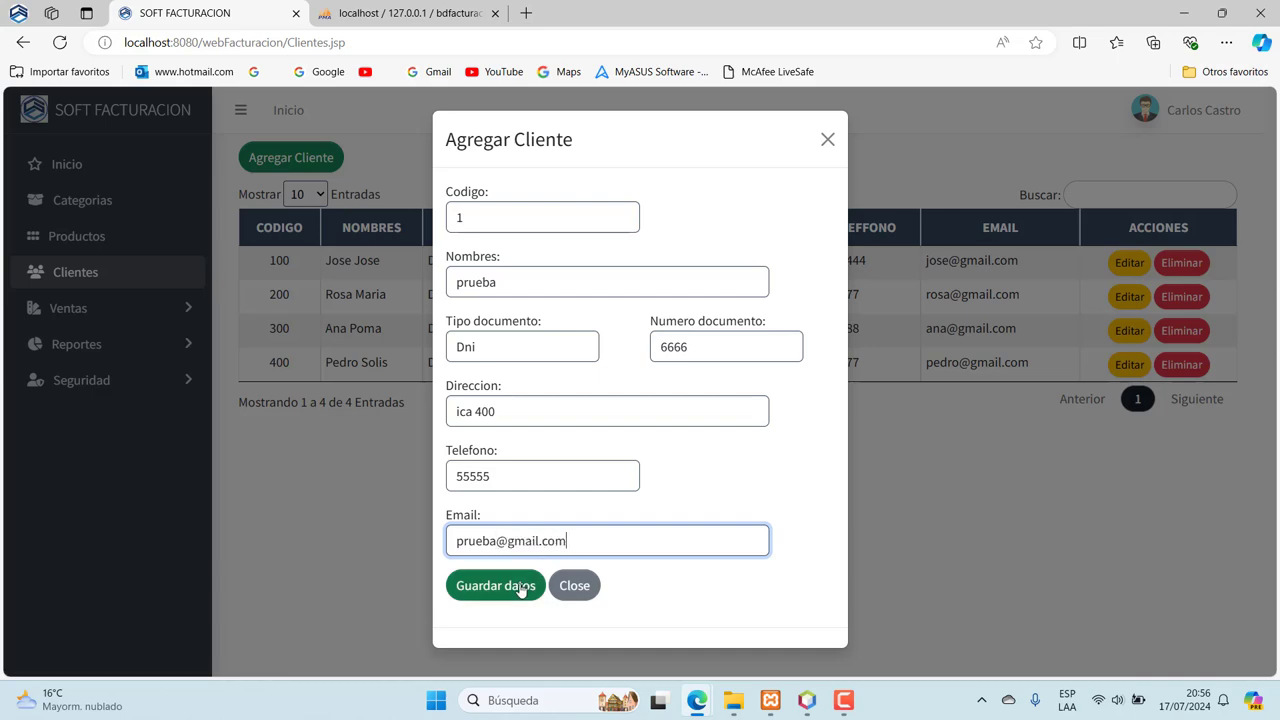
click(498, 586)
click(664, 490)
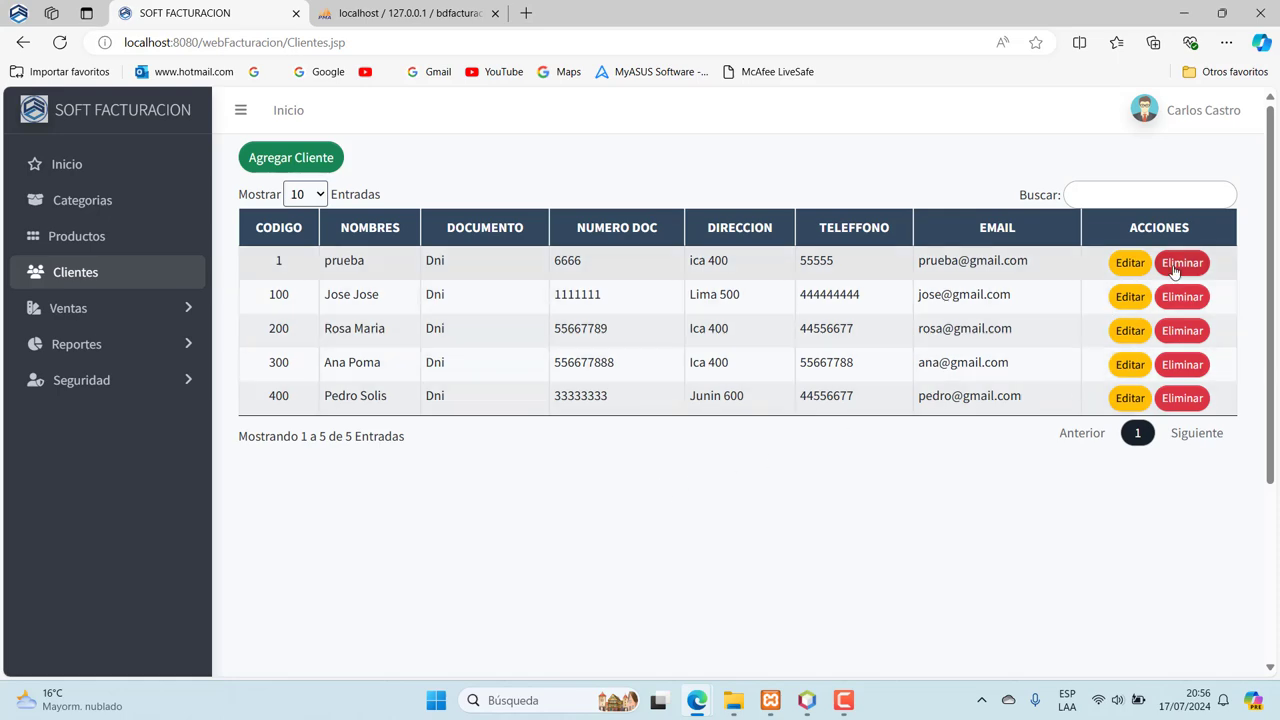
click(1177, 265)
click(642, 486)
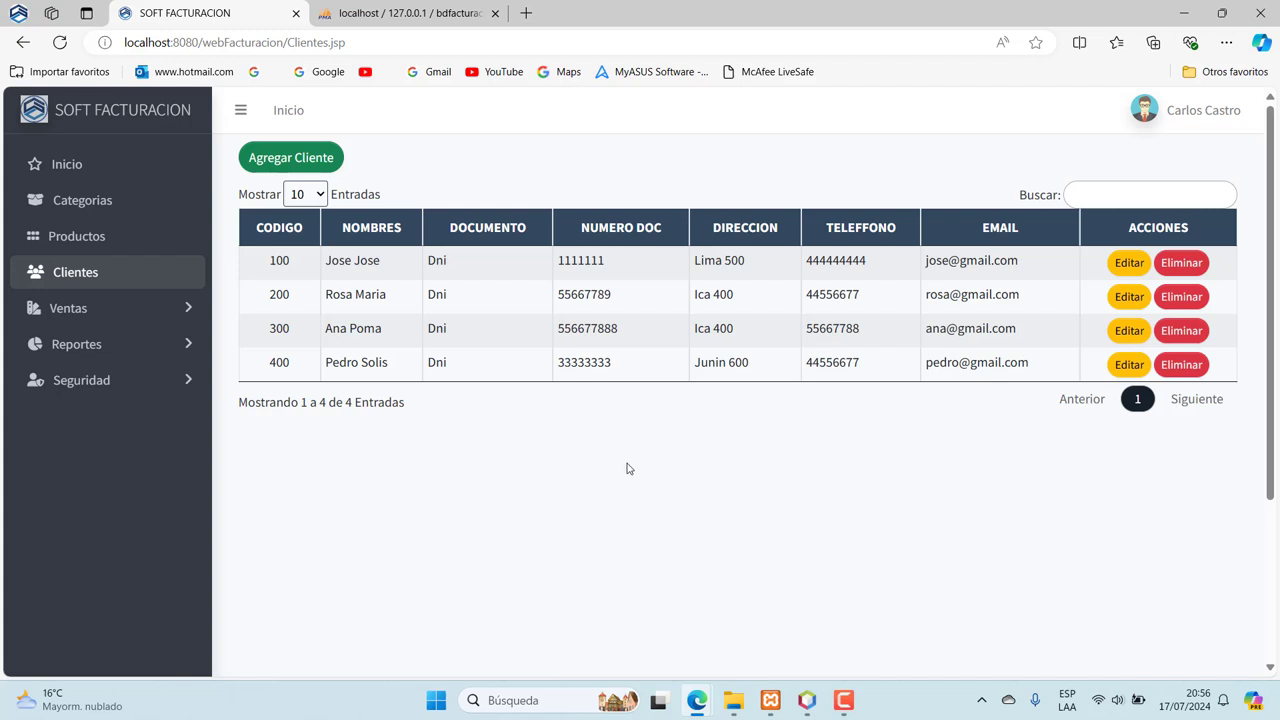
click(88, 320)
On a new Factura, fill the customer details with the second client from the list
click(88, 346)
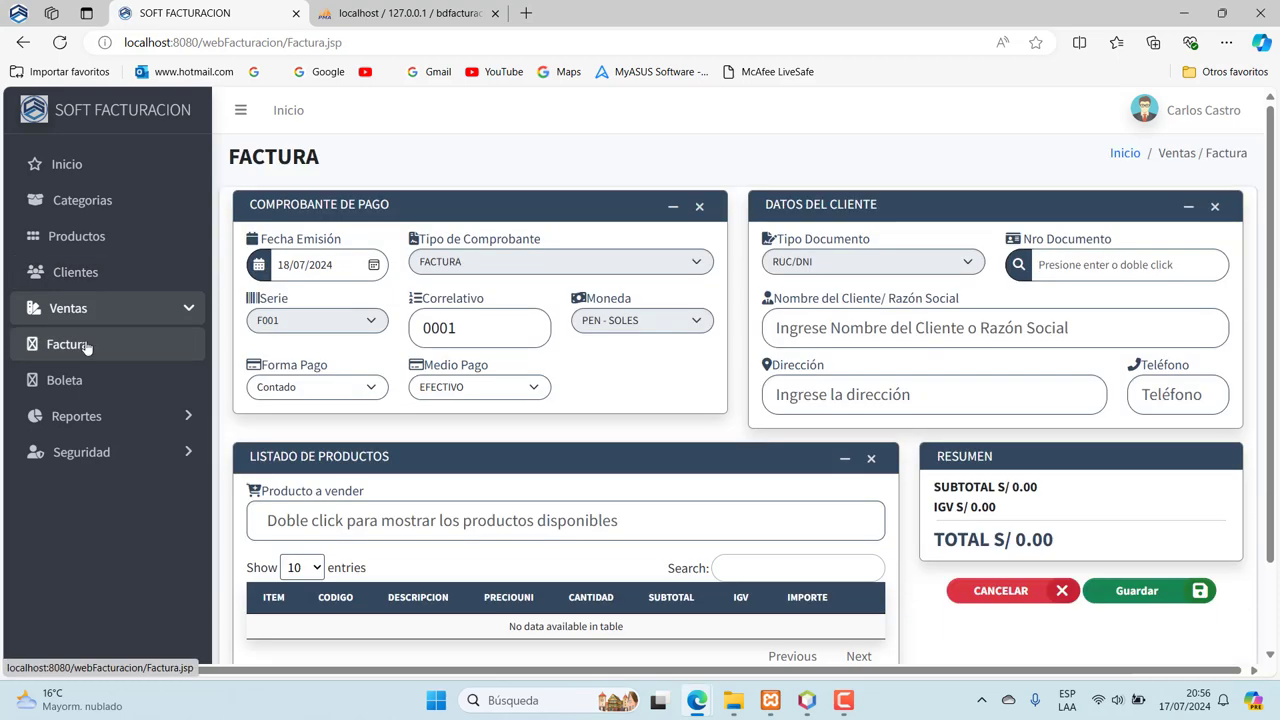
scroll(724, 407, down, 1)
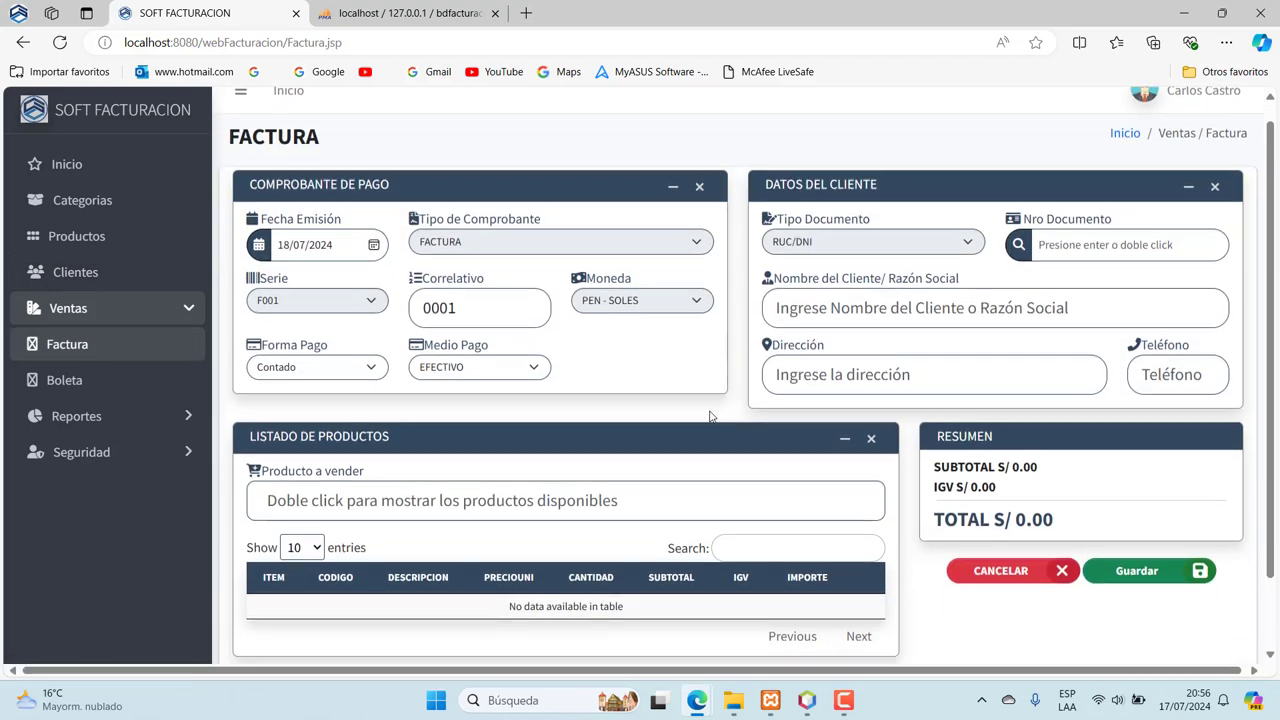
scroll(710, 412, up, 1)
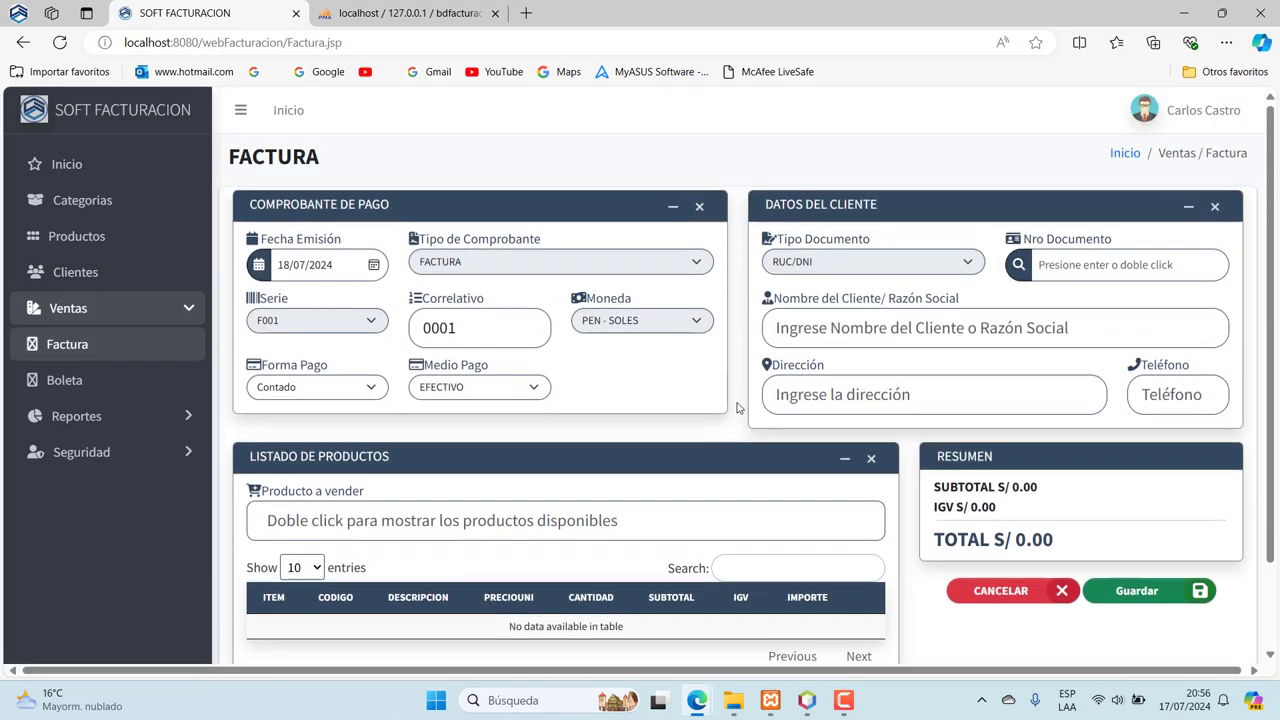
double_click(1058, 276)
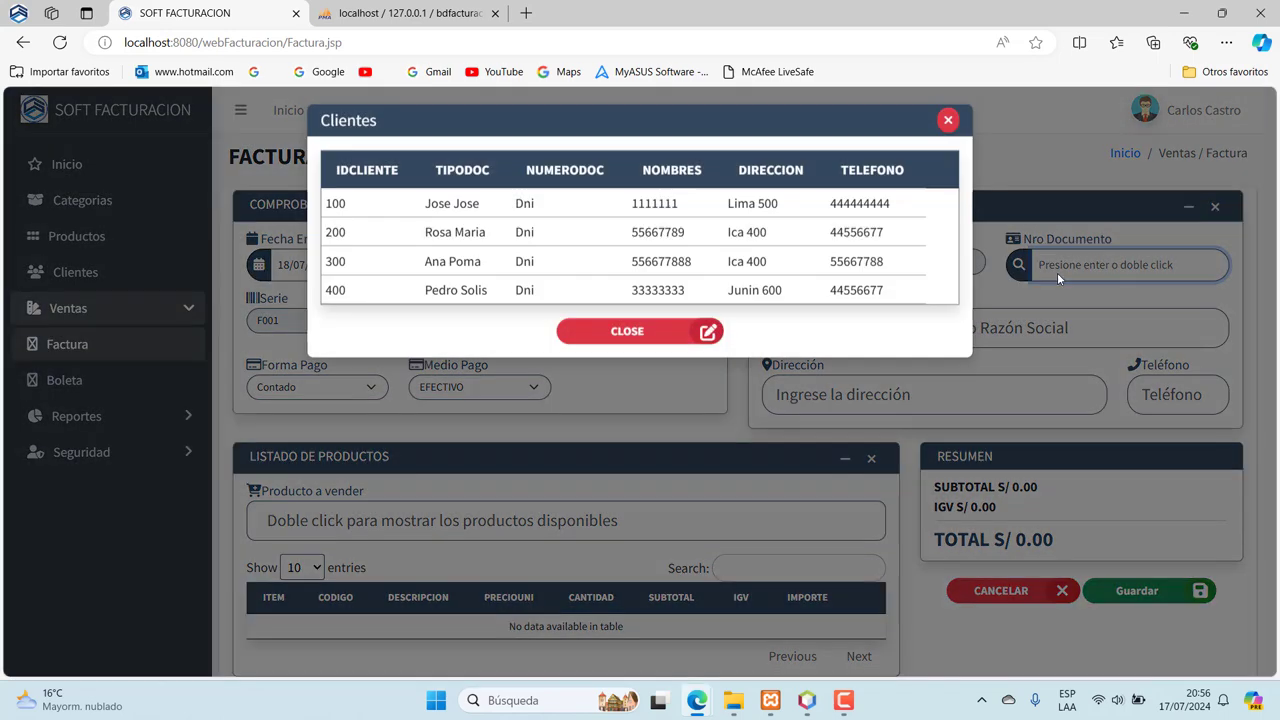
double_click(524, 231)
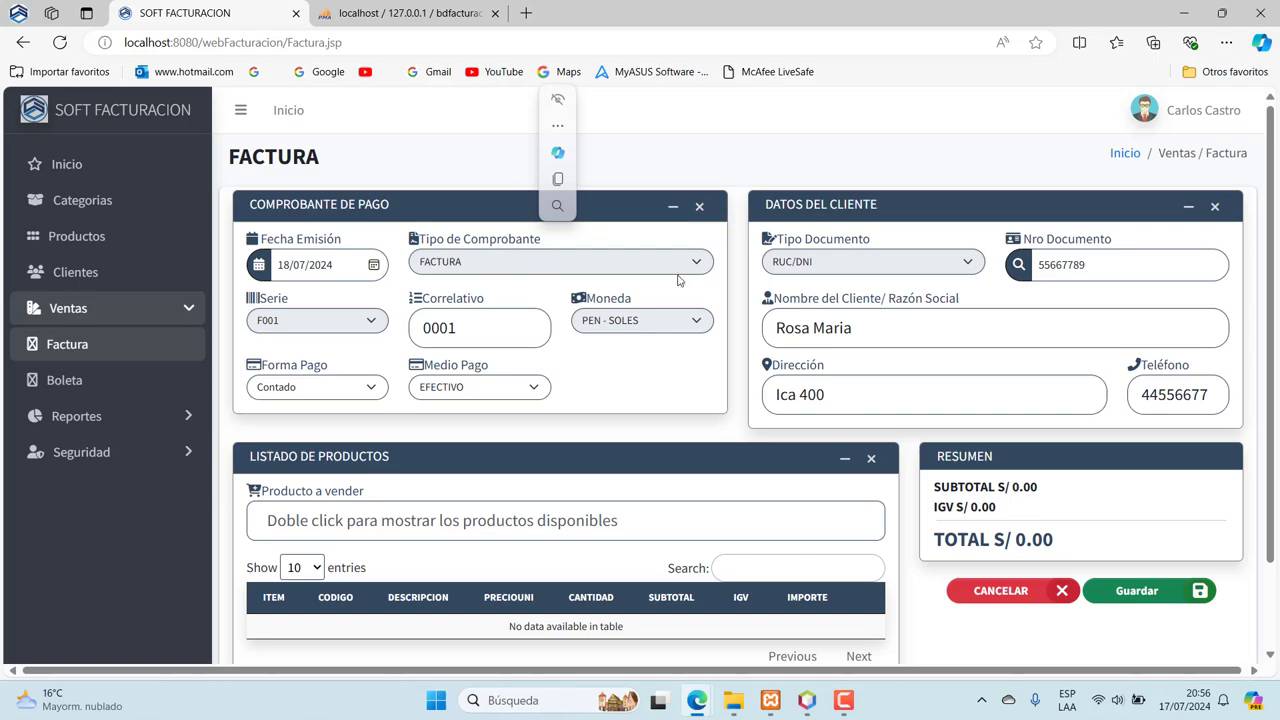
Add Esmalte to the invoice twice, giving quantity 2
scroll(700, 330, down, 2)
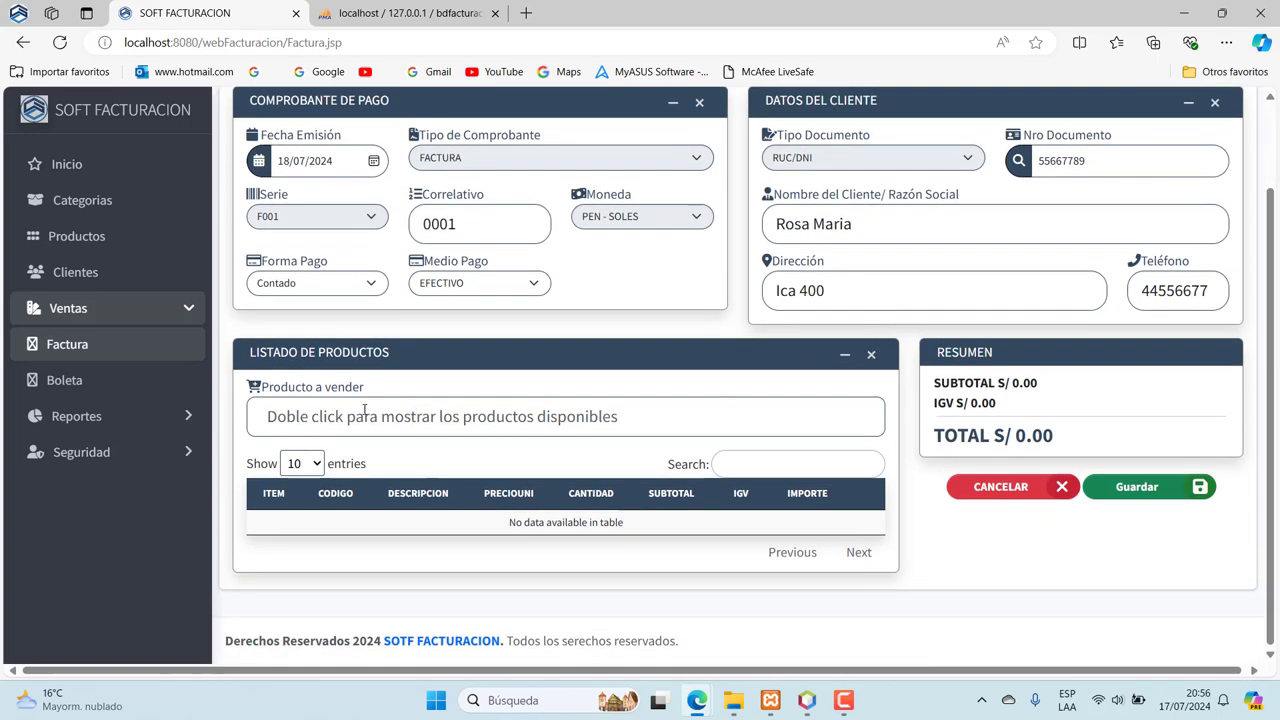
double_click(365, 416)
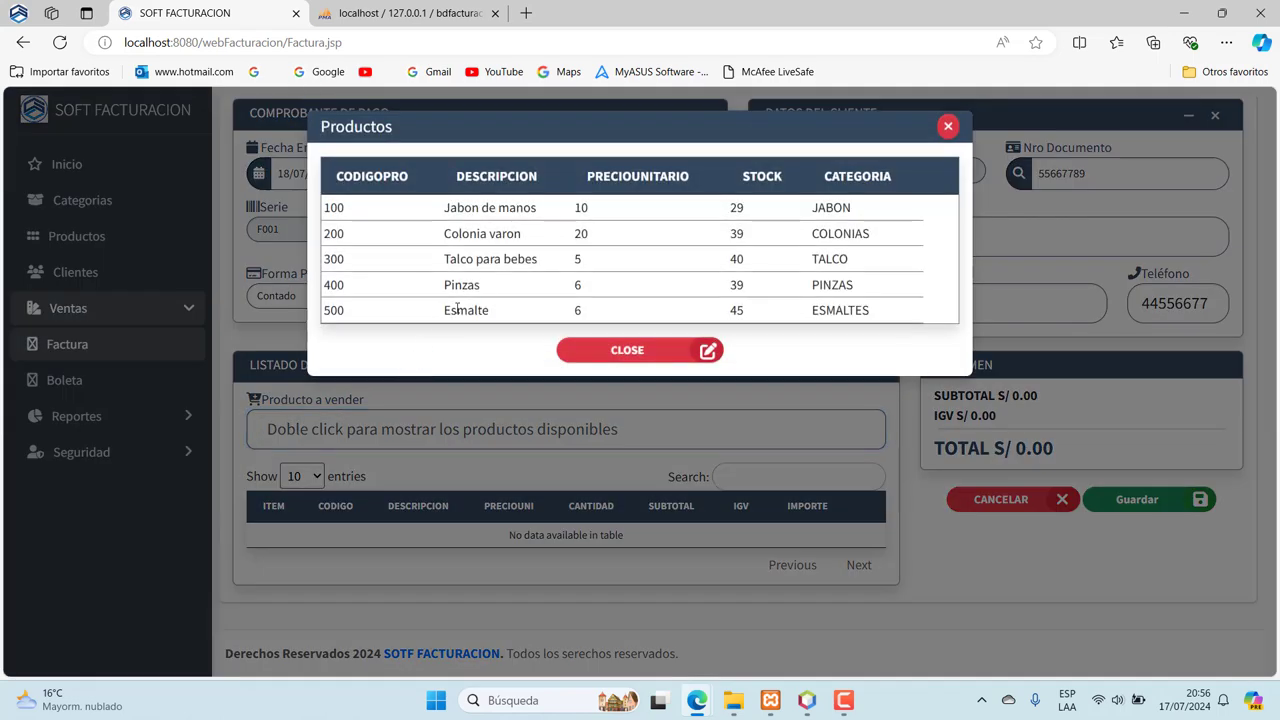
double_click(457, 309)
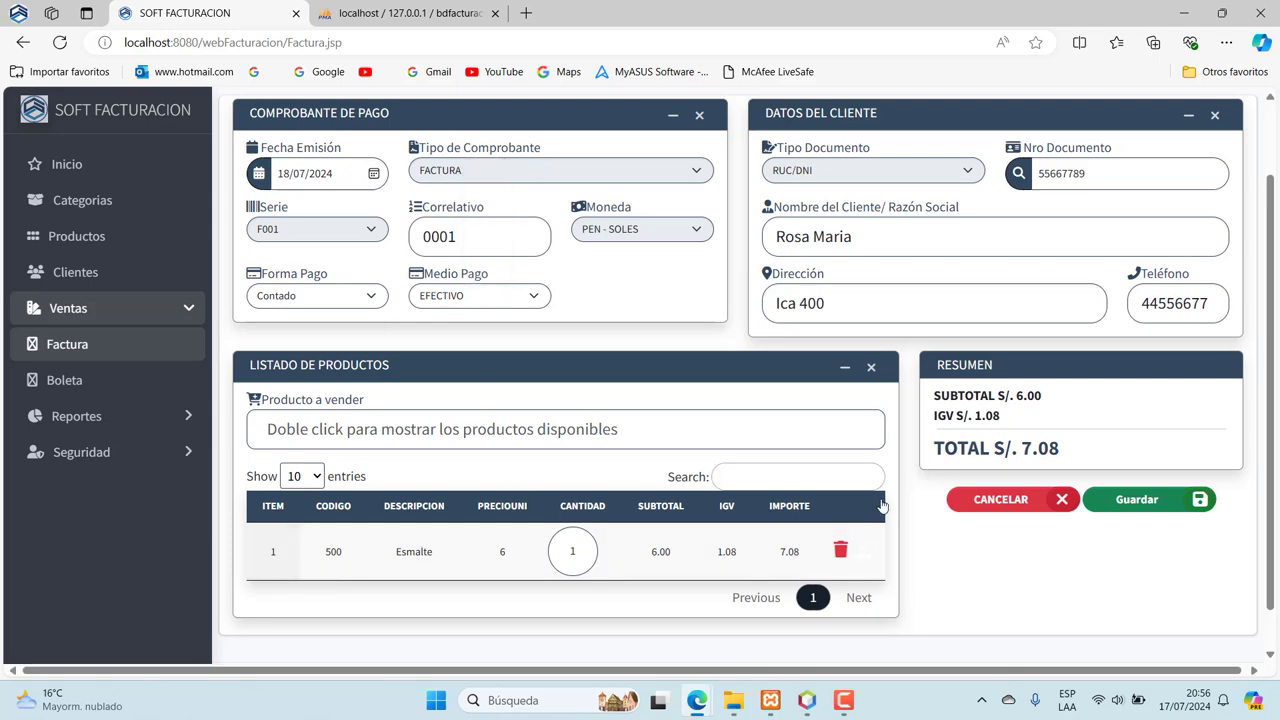
double_click(299, 430)
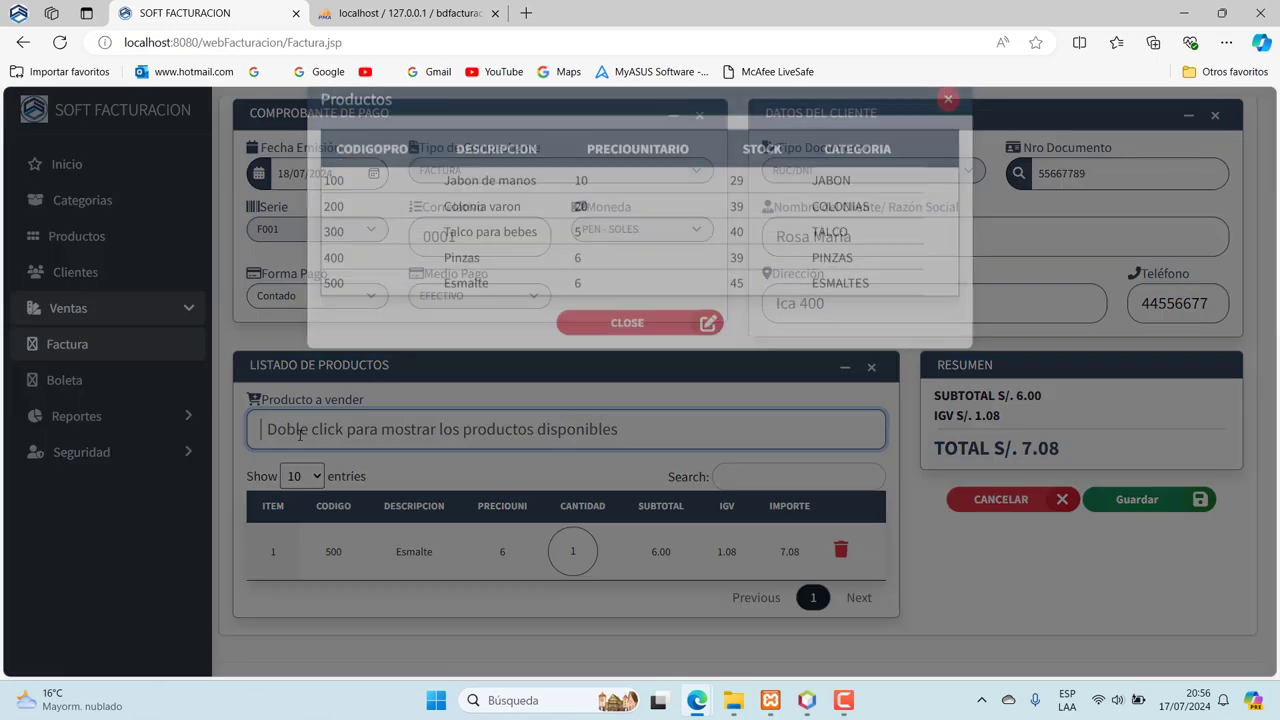
double_click(337, 311)
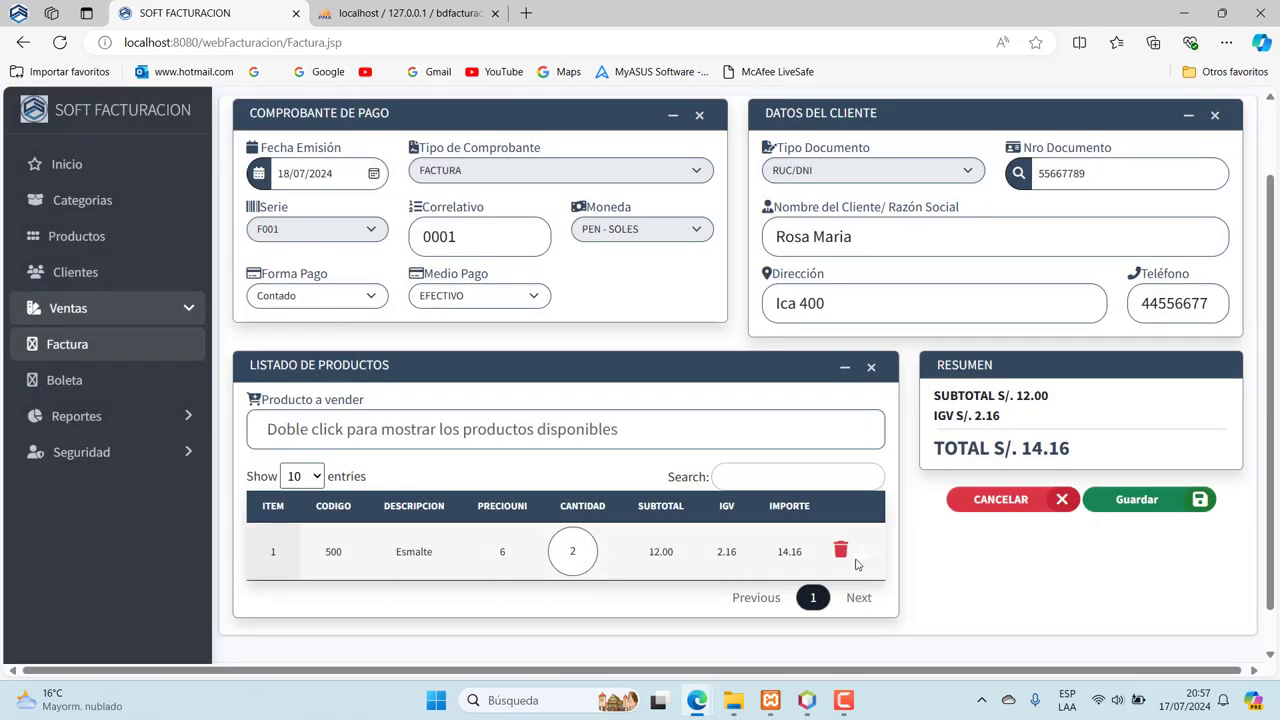
Save invoice F001-0001 for S/. 14.16, check Registro de Ventas, and open blank Factura 0002
click(1121, 510)
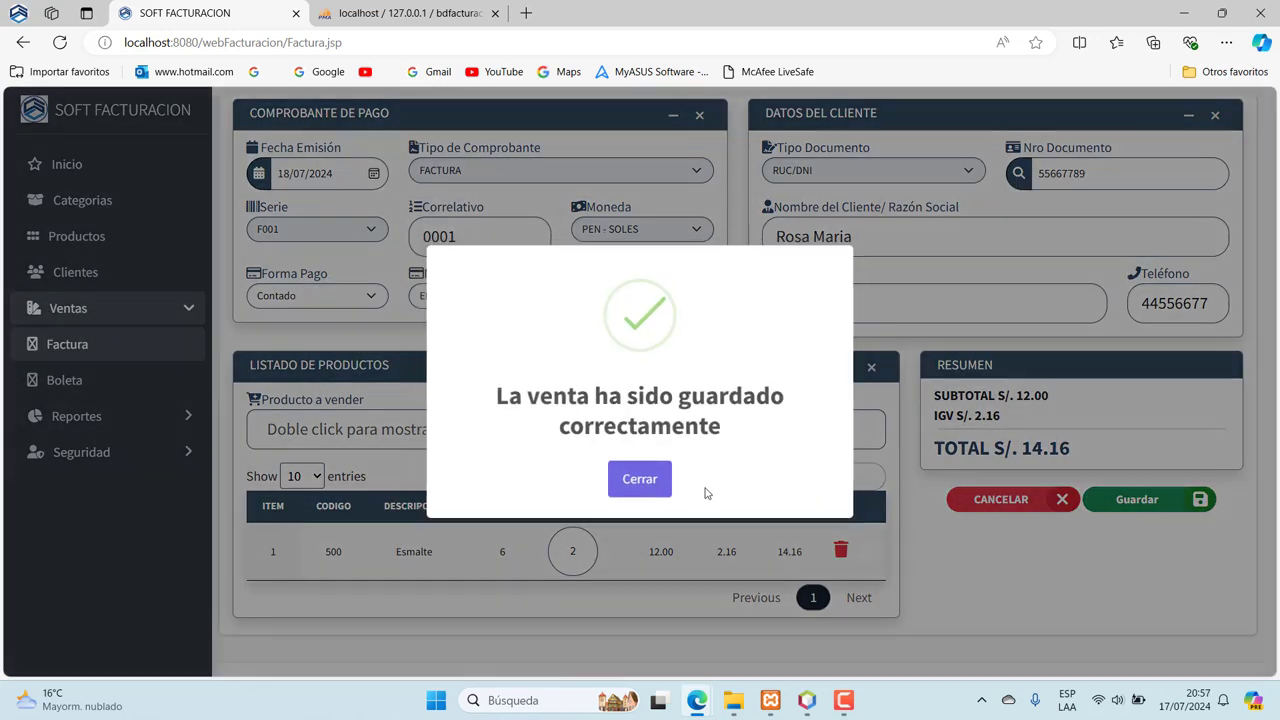
click(647, 484)
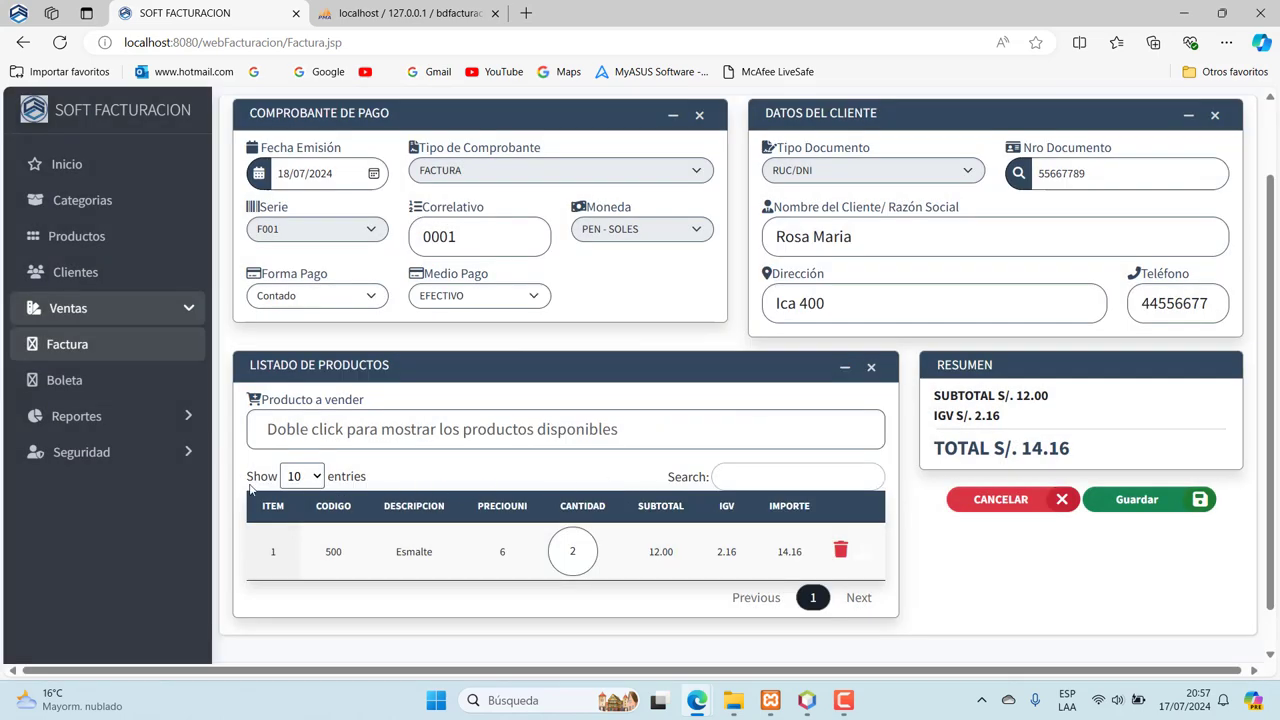
click(100, 416)
click(99, 451)
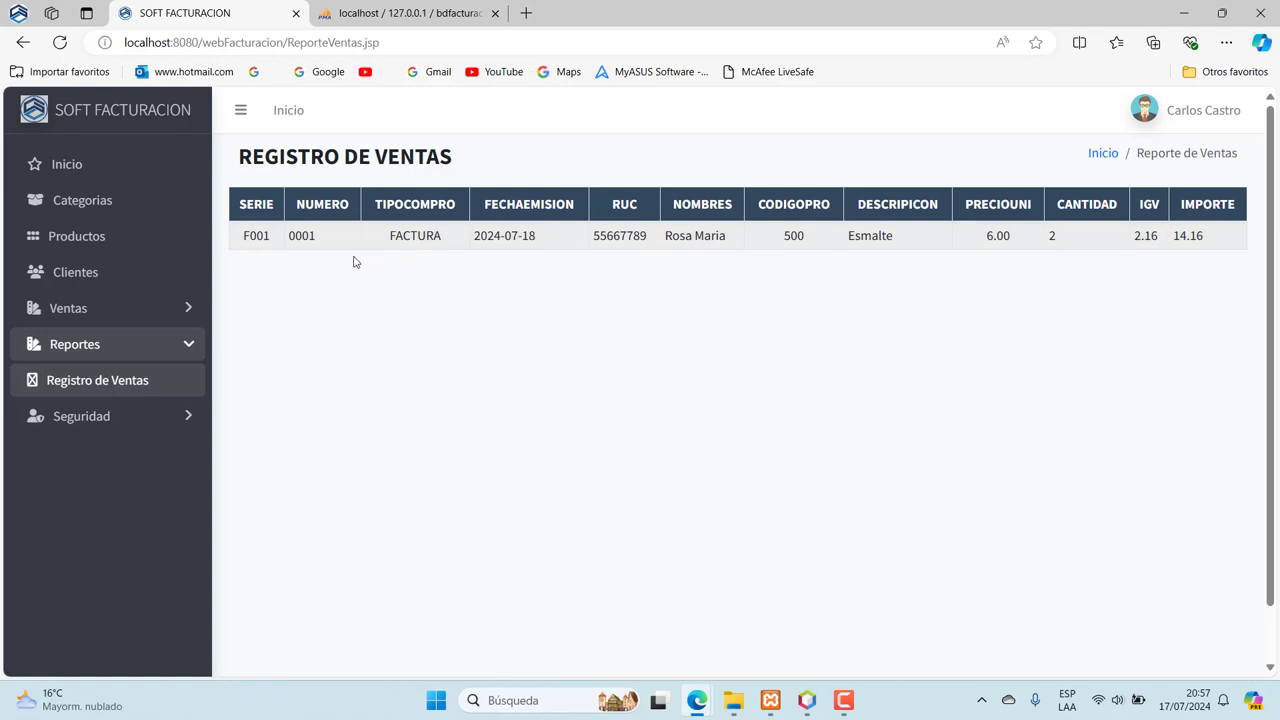
click(77, 318)
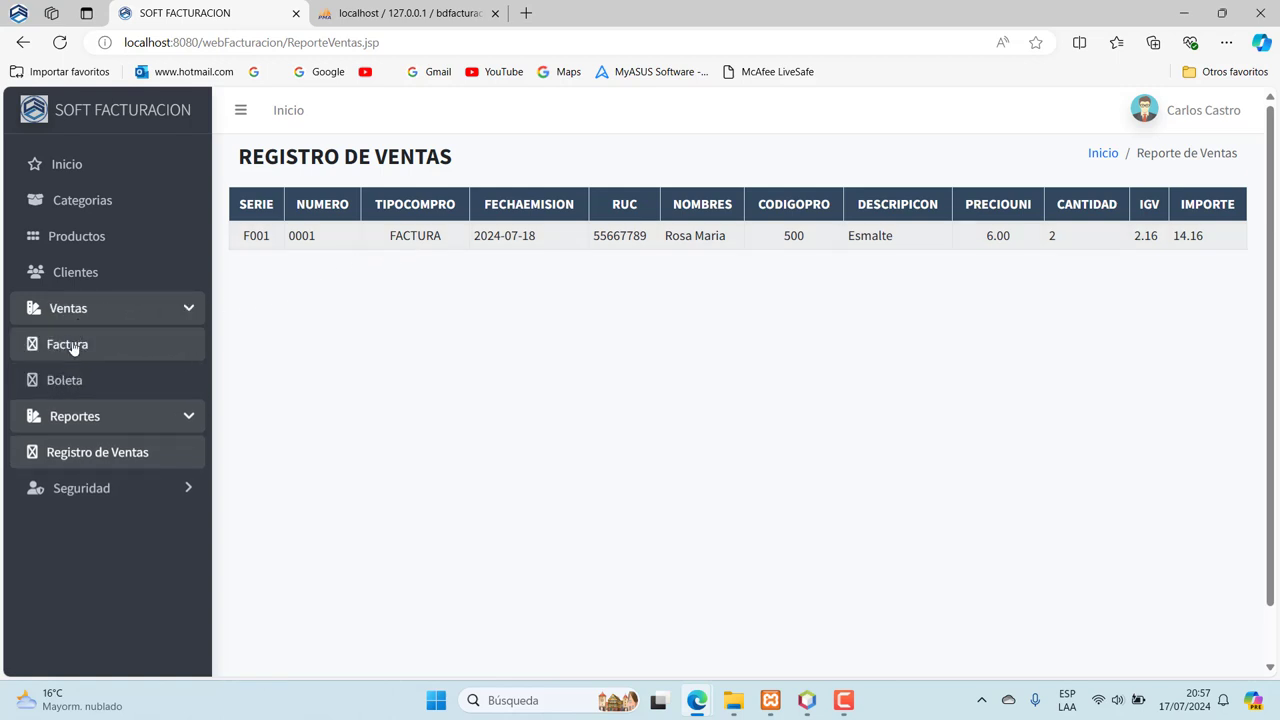
click(74, 344)
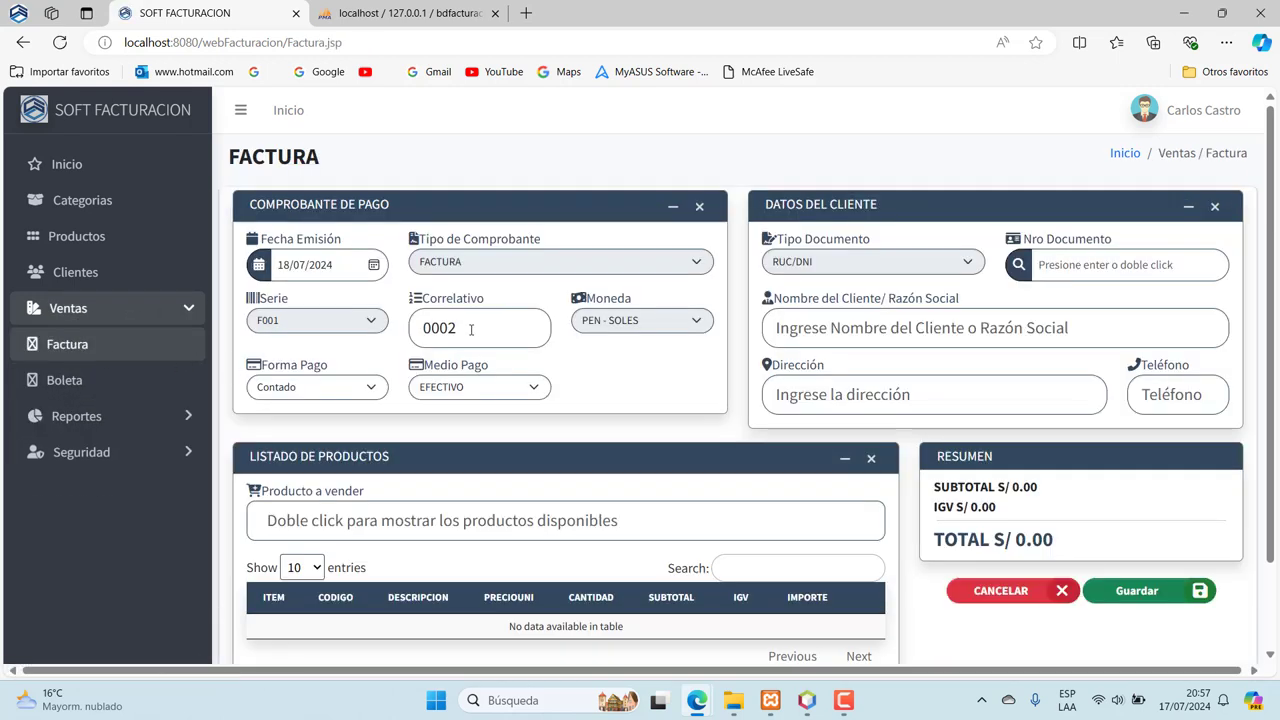
Fill Factura 0002's customer details with the second client from the list
click(1053, 273)
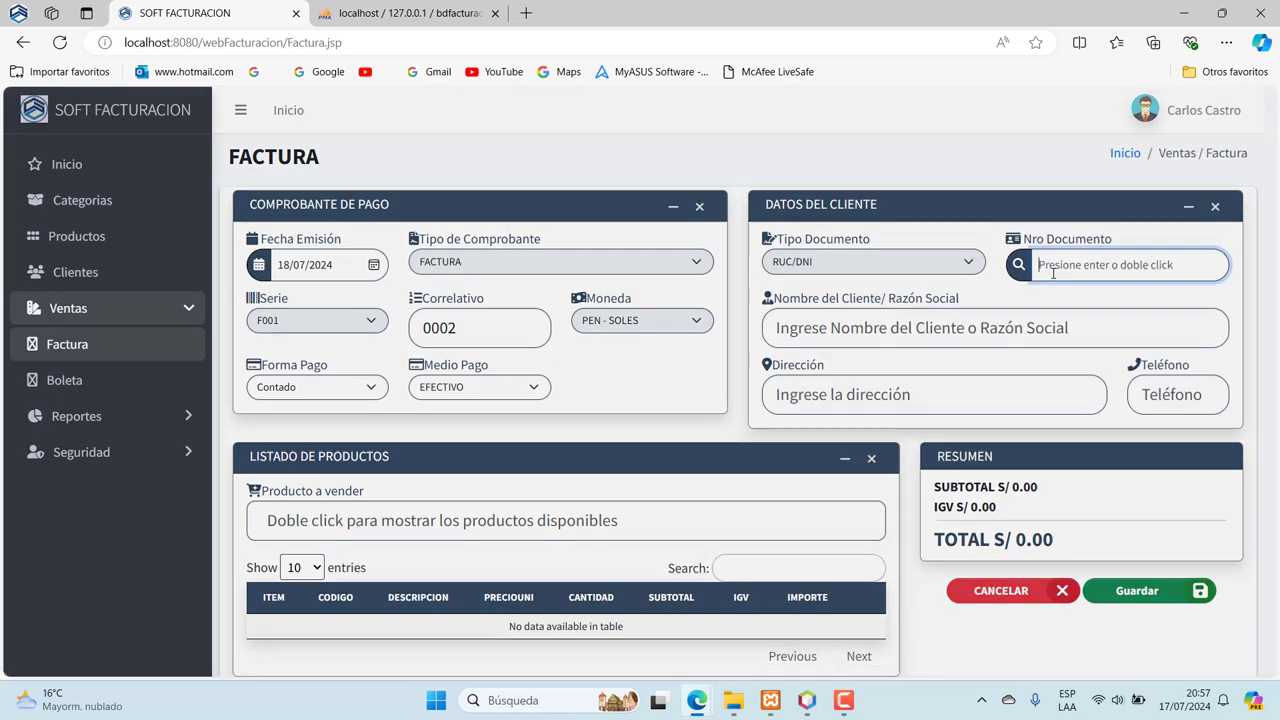
double_click(1053, 273)
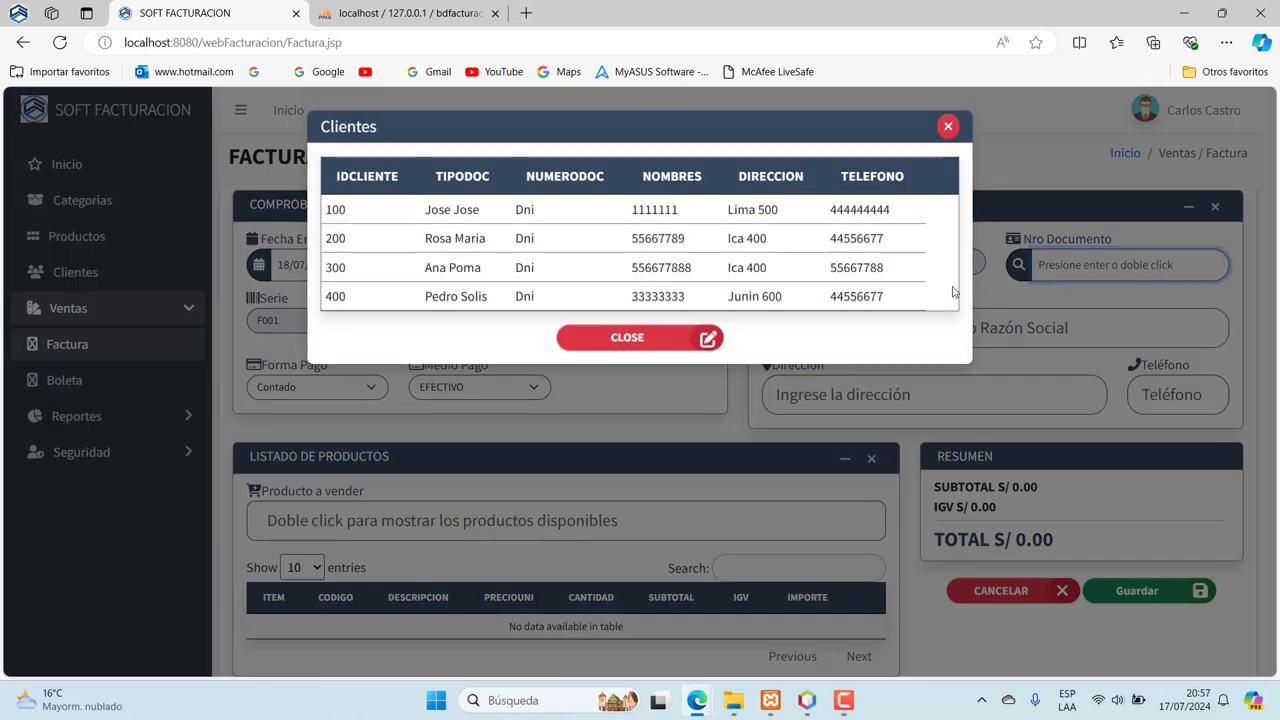
double_click(524, 238)
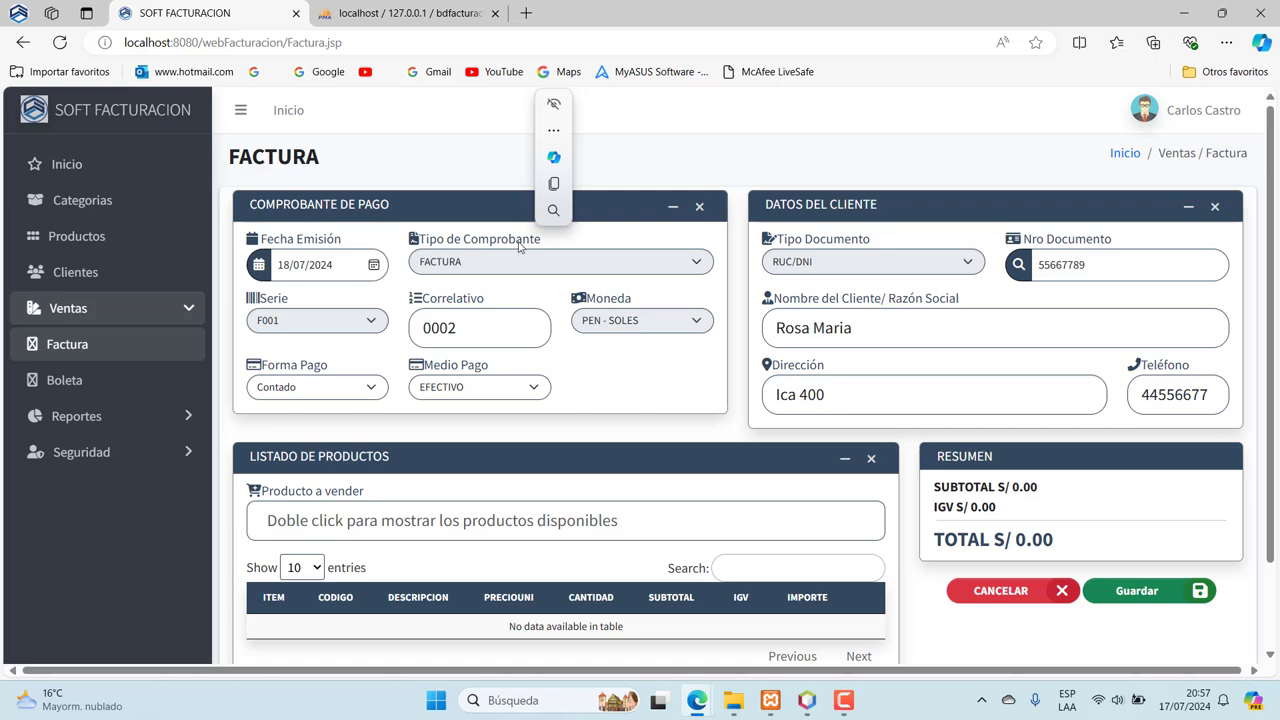
Add Colonia varon and Jabon de manos, then remove Jabon de manos from the invoice
scroll(519, 246, down, 1)
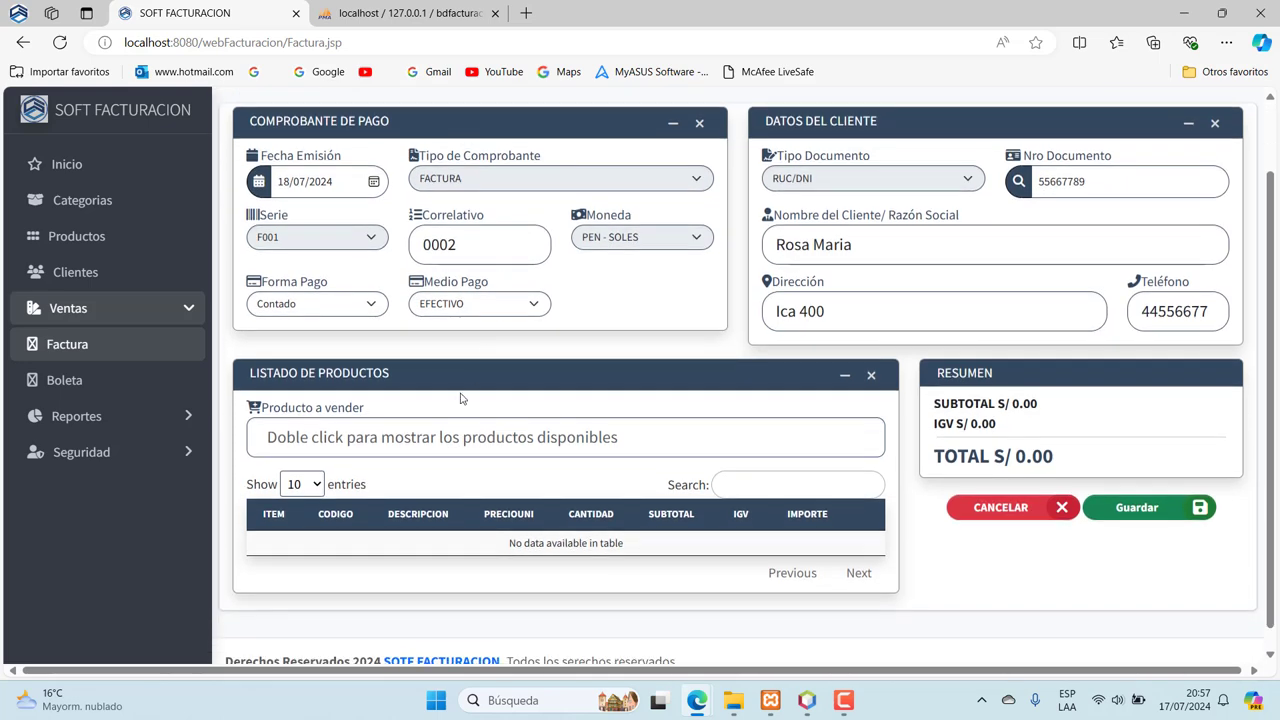
double_click(336, 437)
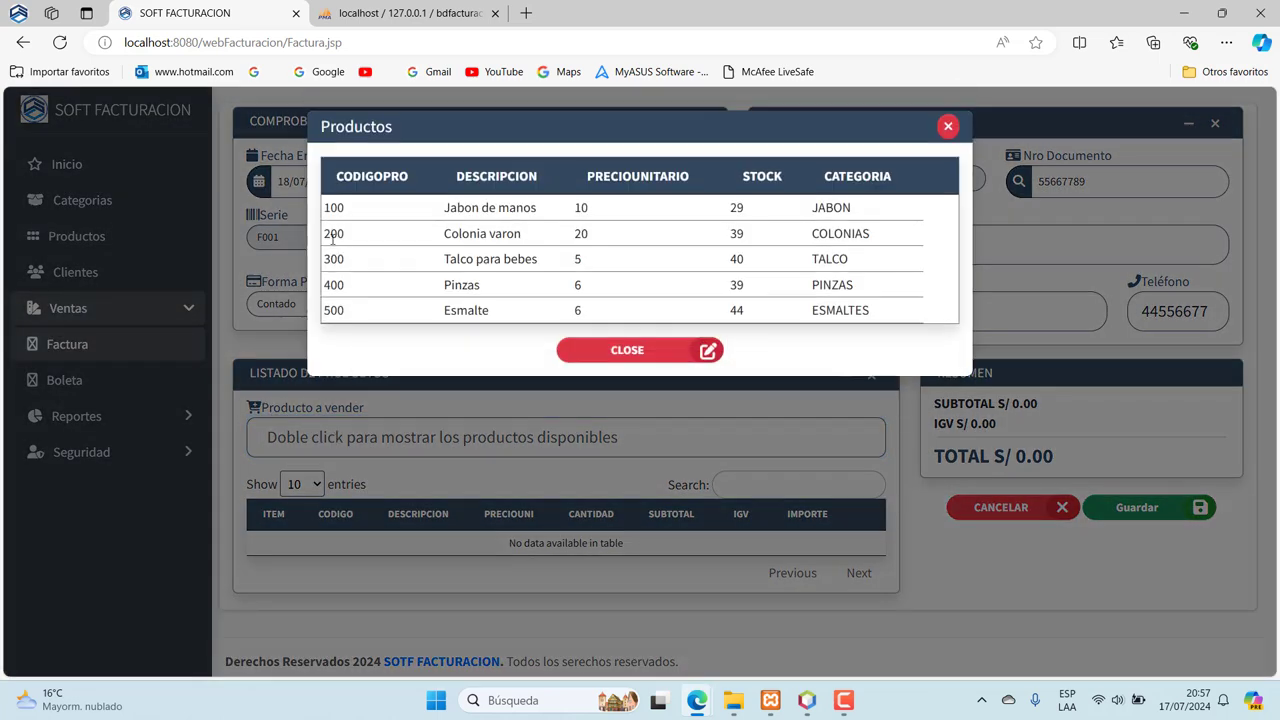
double_click(333, 233)
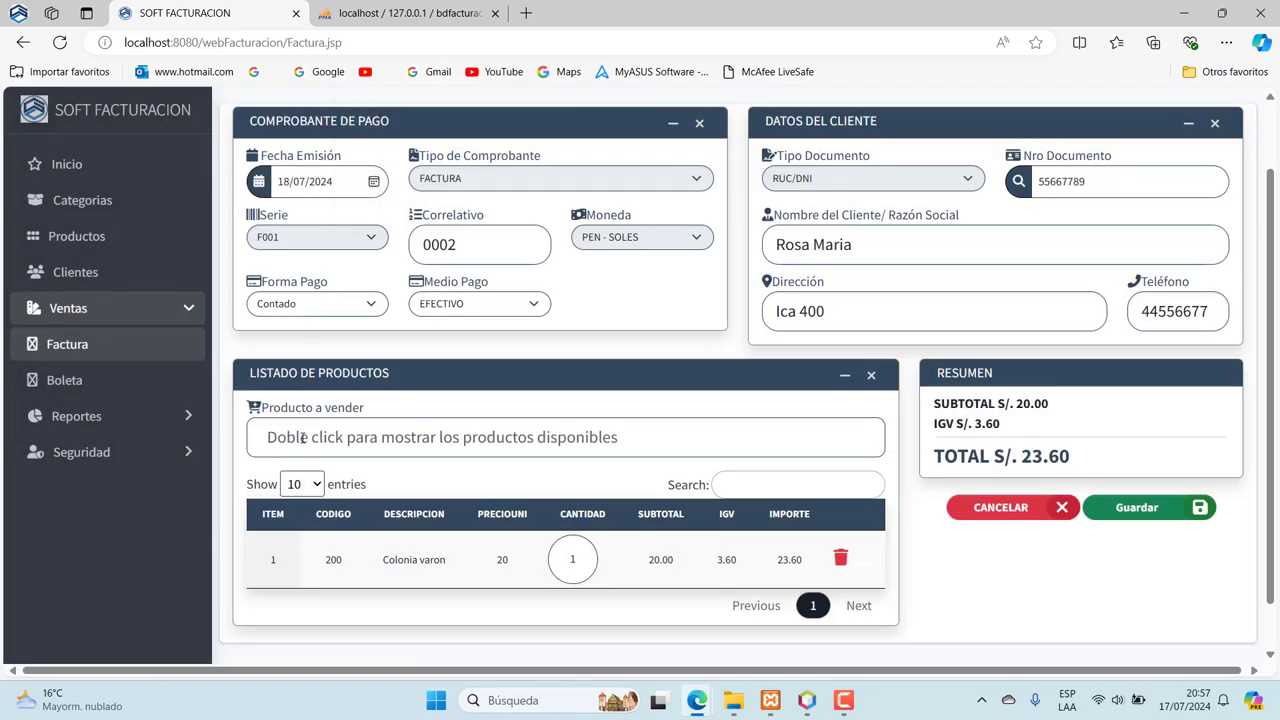
double_click(302, 437)
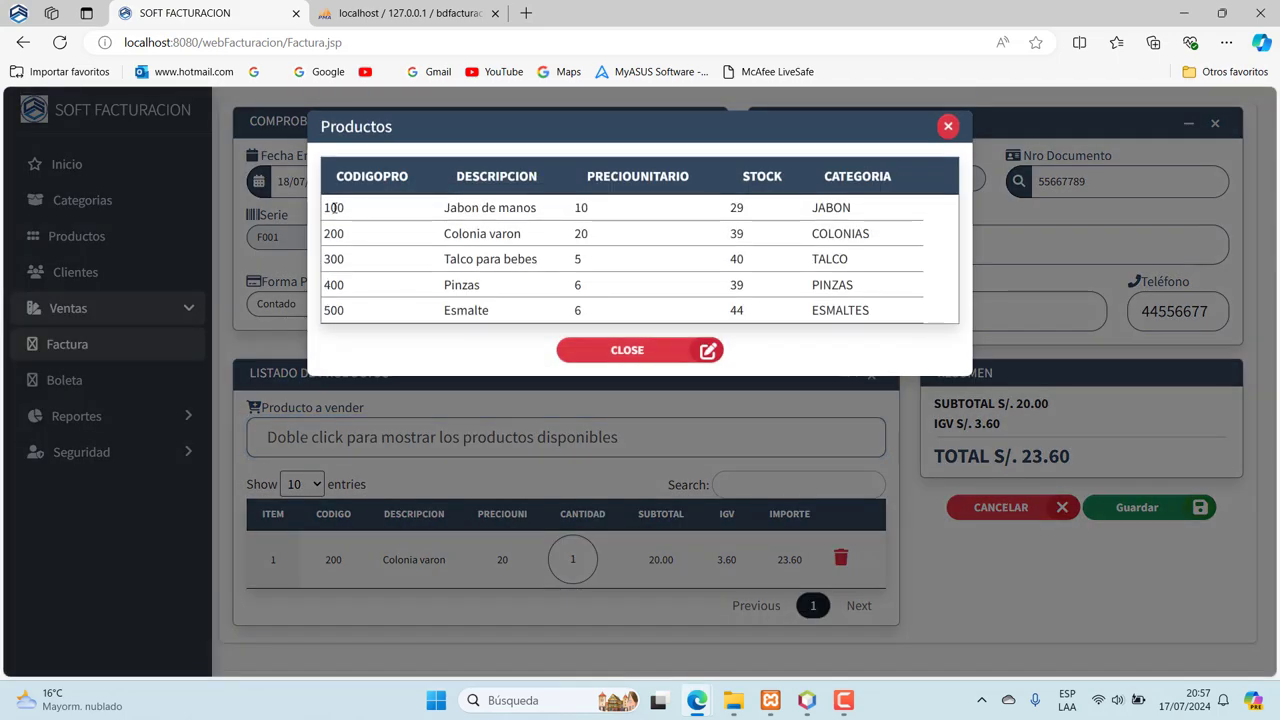
double_click(334, 207)
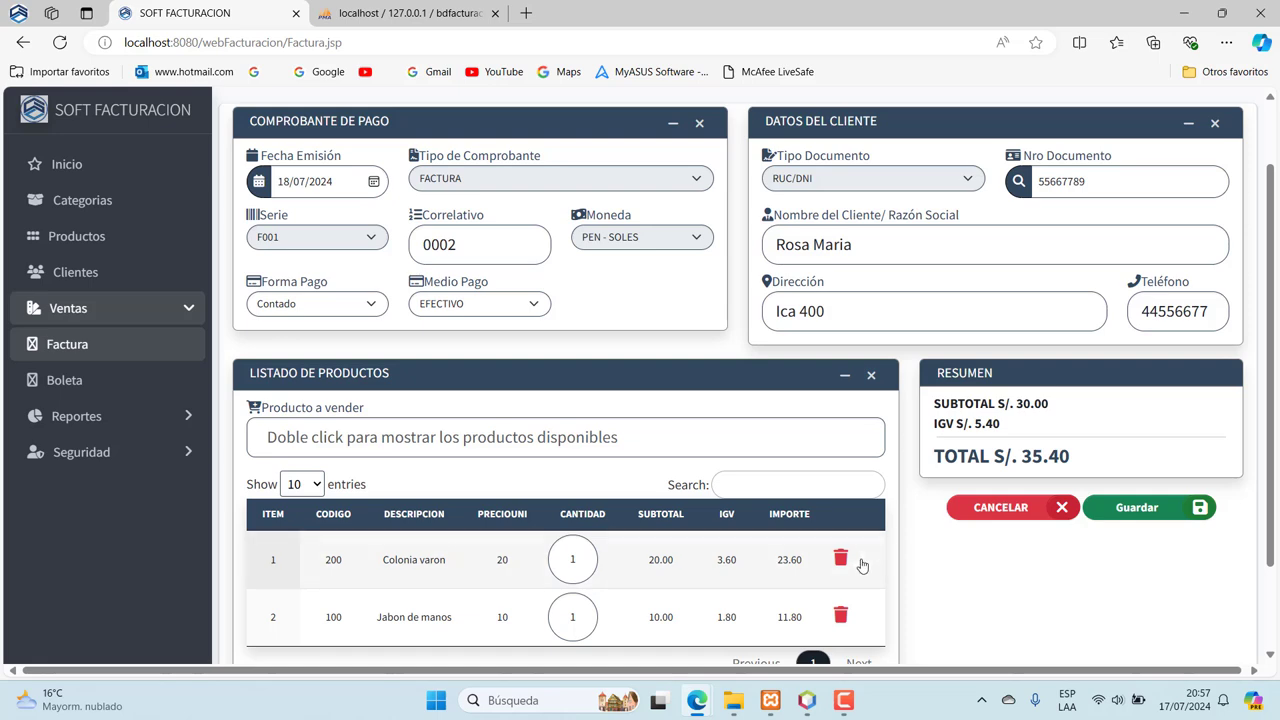
scroll(862, 566, down, 2)
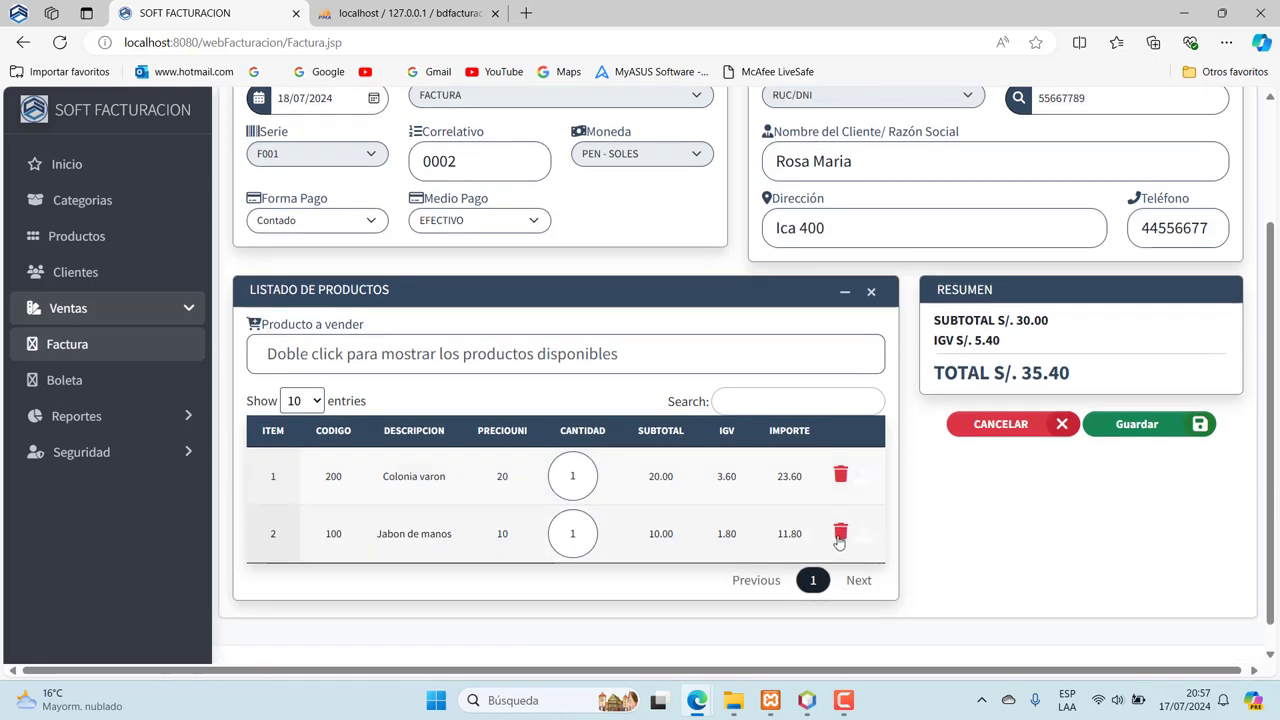
click(839, 536)
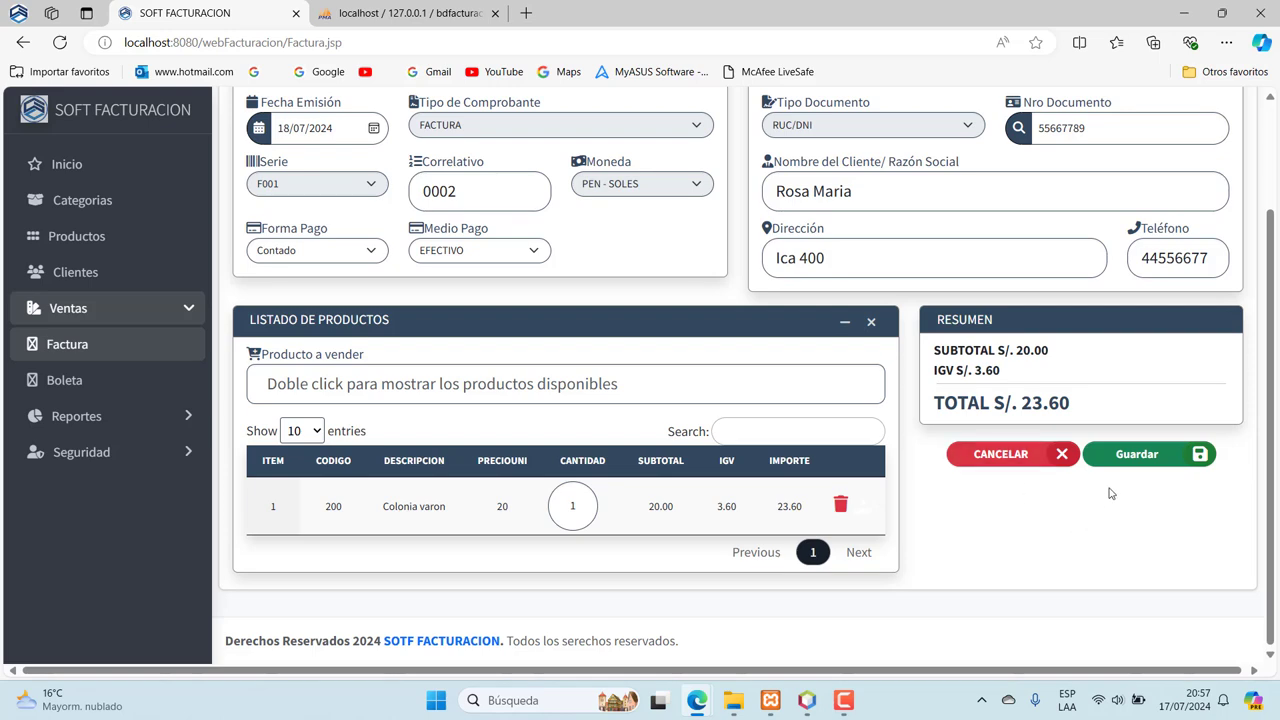
Save invoice F001-0002 for S/. 23.60 and confirm it in Registro de Ventas
click(1138, 453)
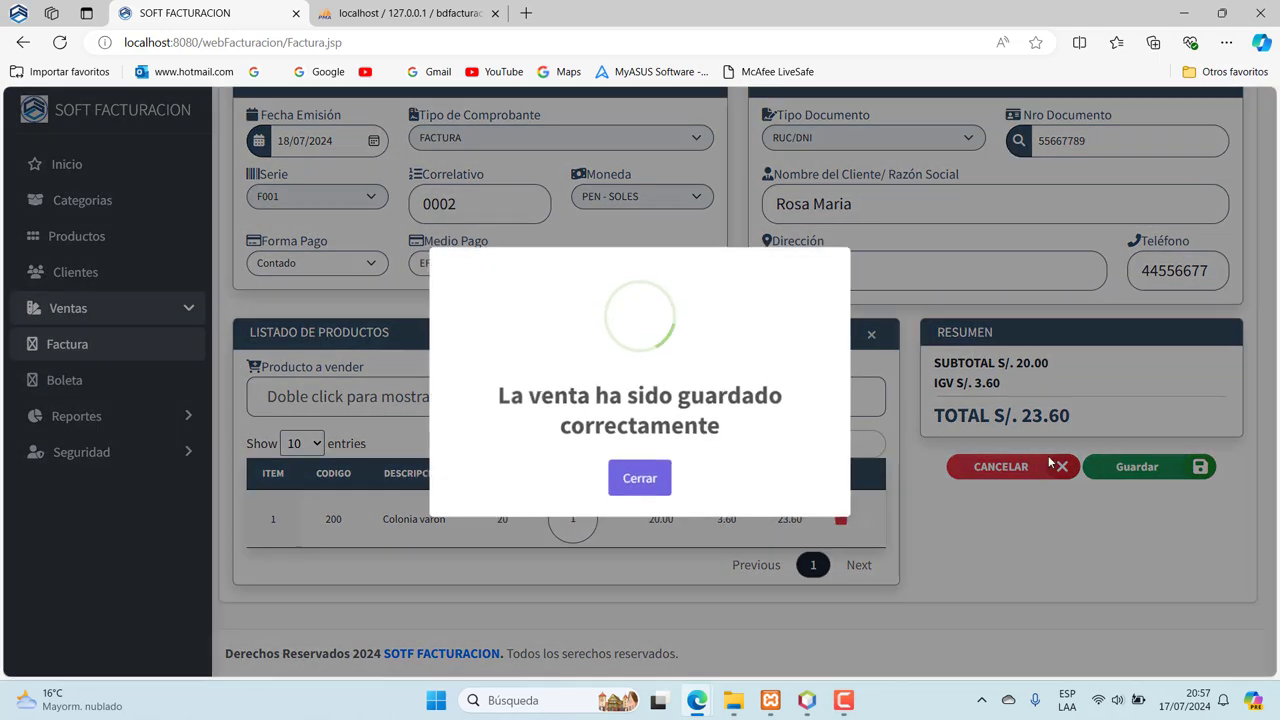
click(645, 480)
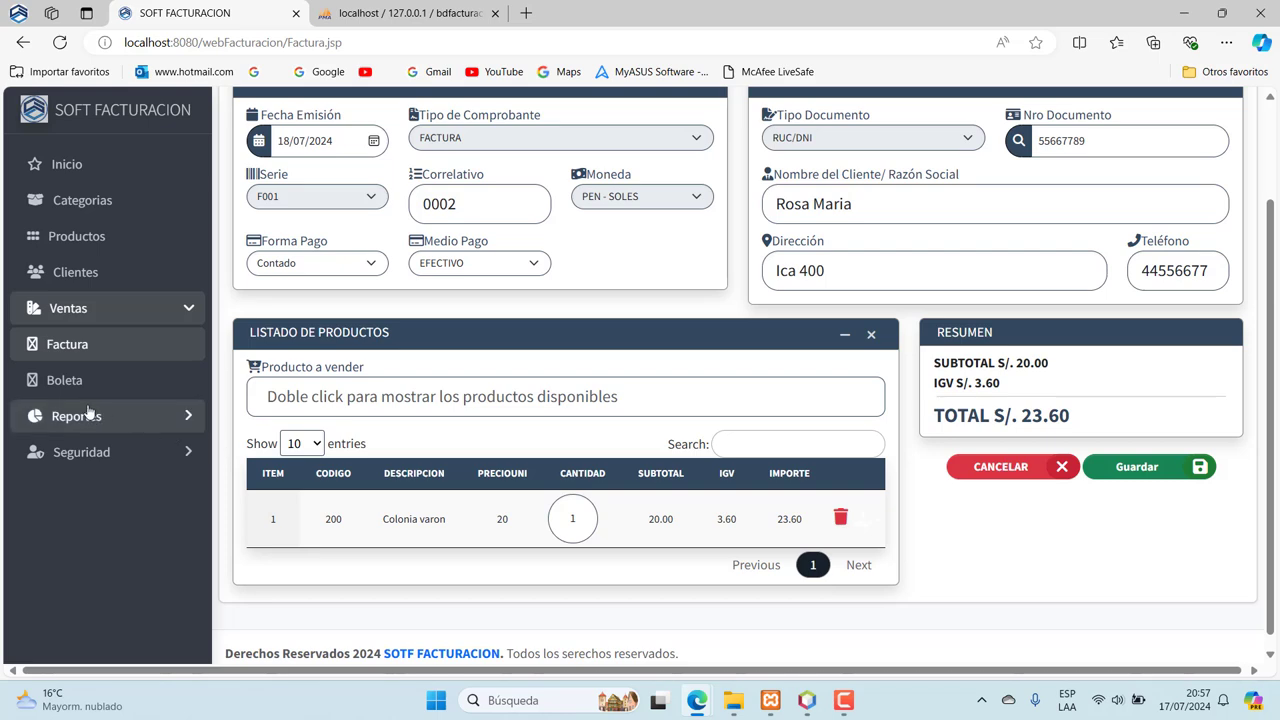
click(80, 418)
click(90, 452)
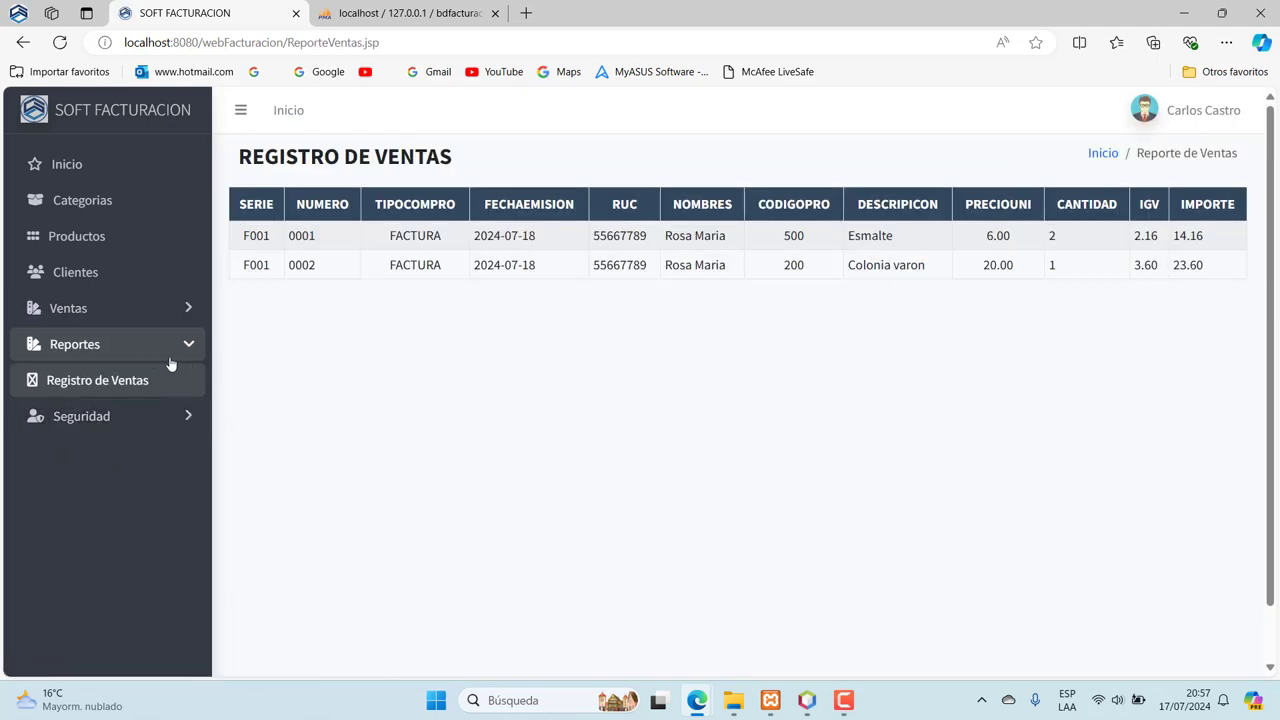
click(90, 313)
Start Factura 0003 and fill its customer details with the second client
click(80, 344)
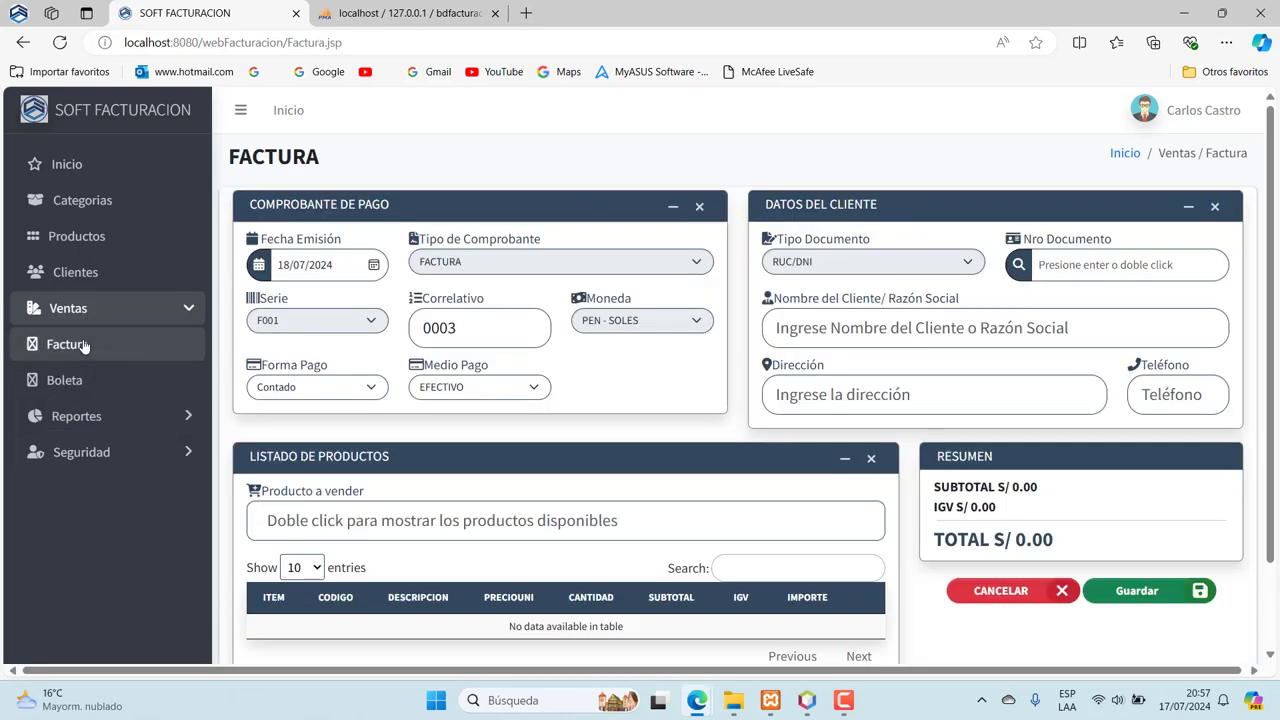
double_click(1042, 265)
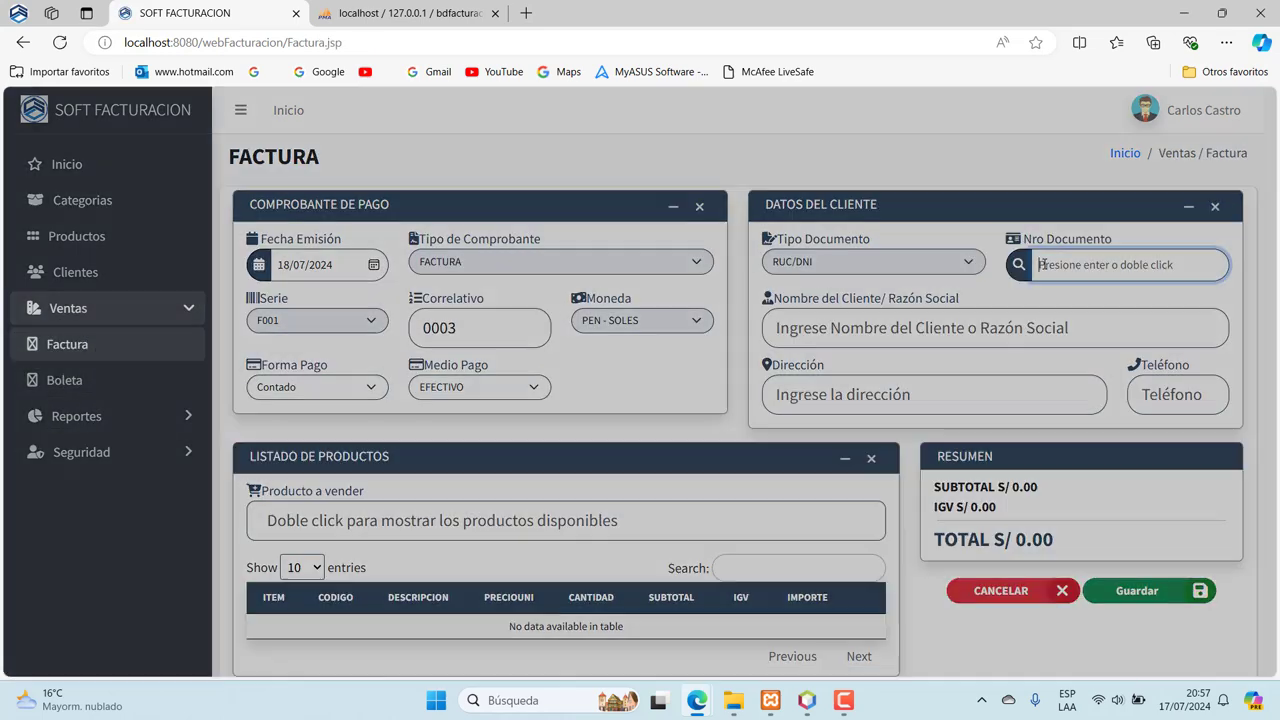
double_click(529, 239)
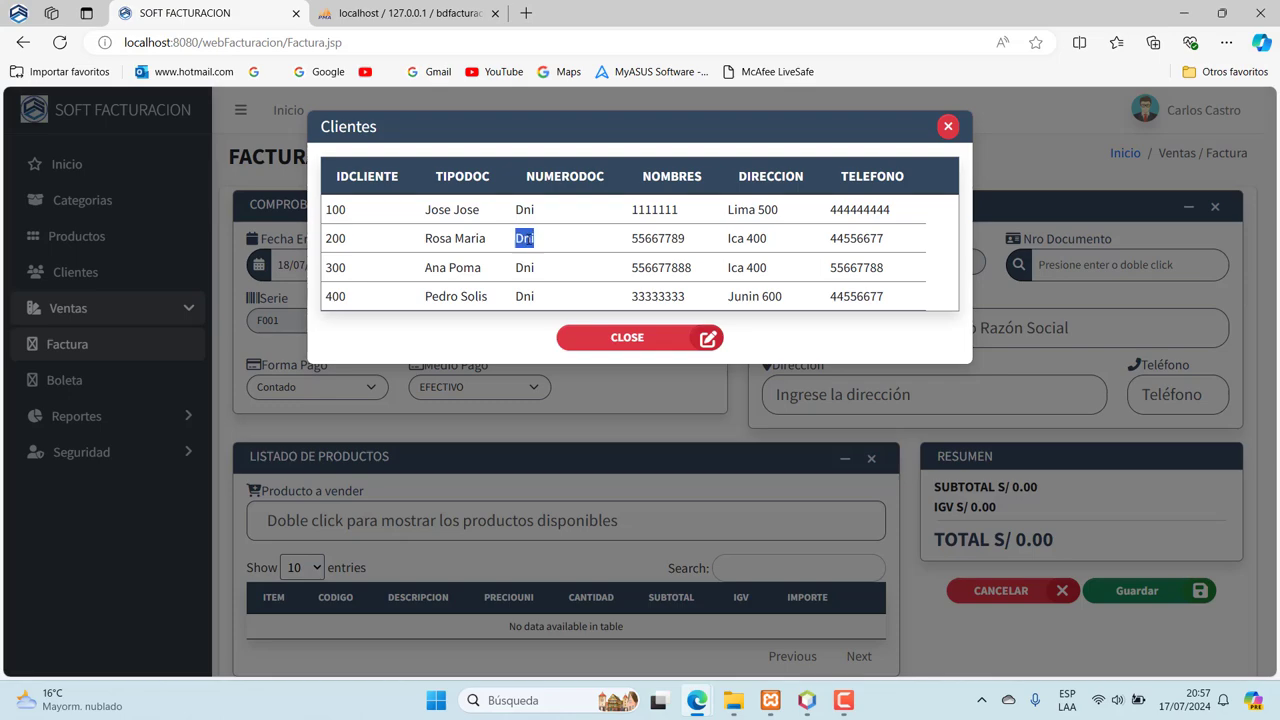
Add Pinzas, Colonia varon and Jabon de manos to the invoice
scroll(338, 477, down, 2)
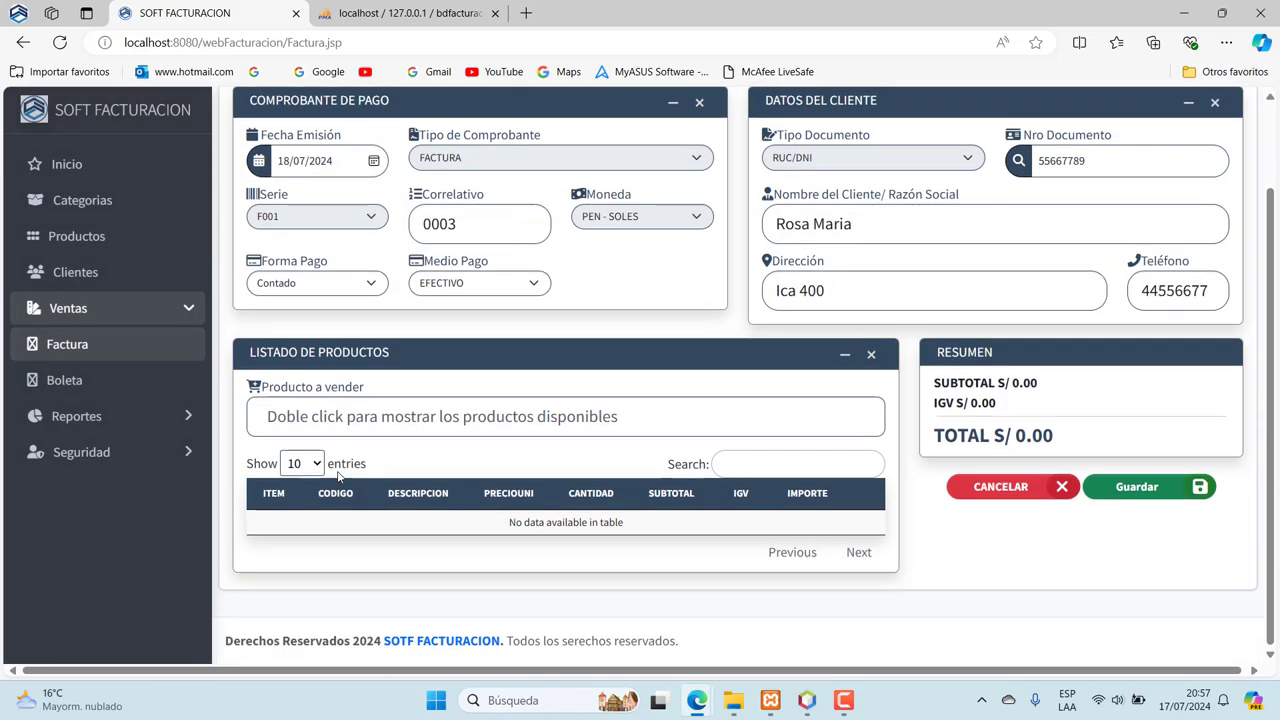
double_click(304, 417)
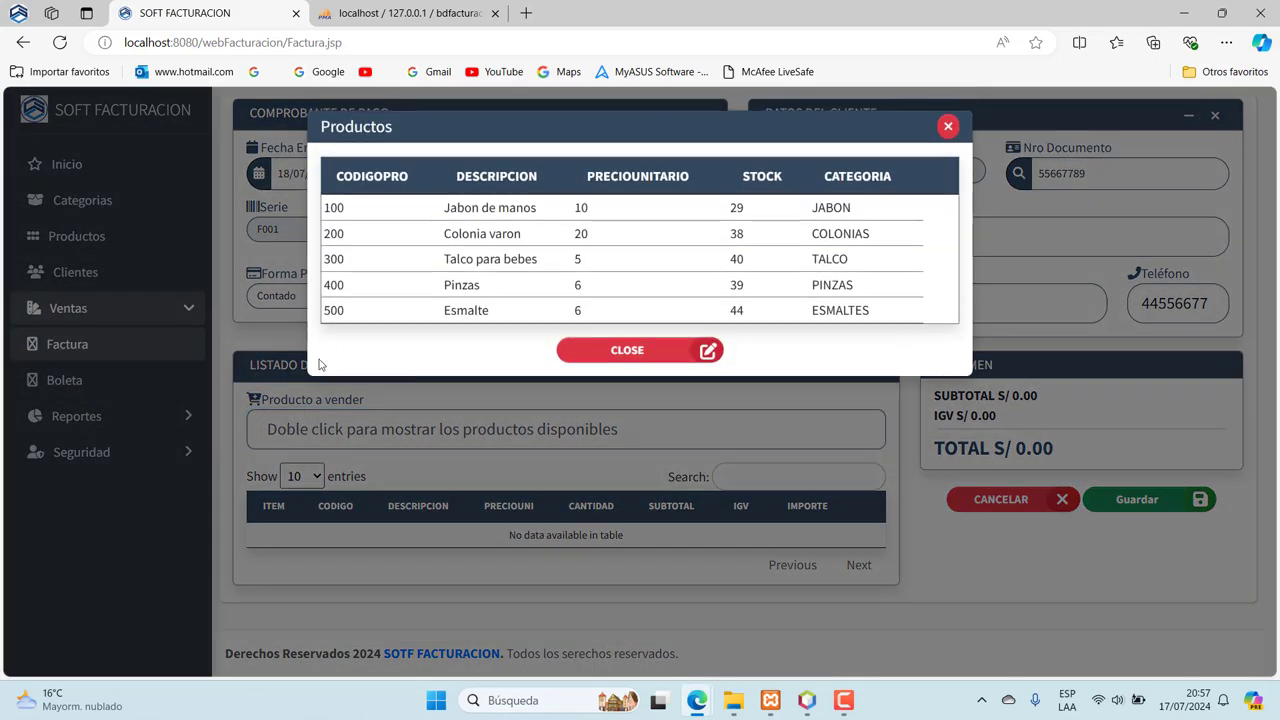
double_click(331, 279)
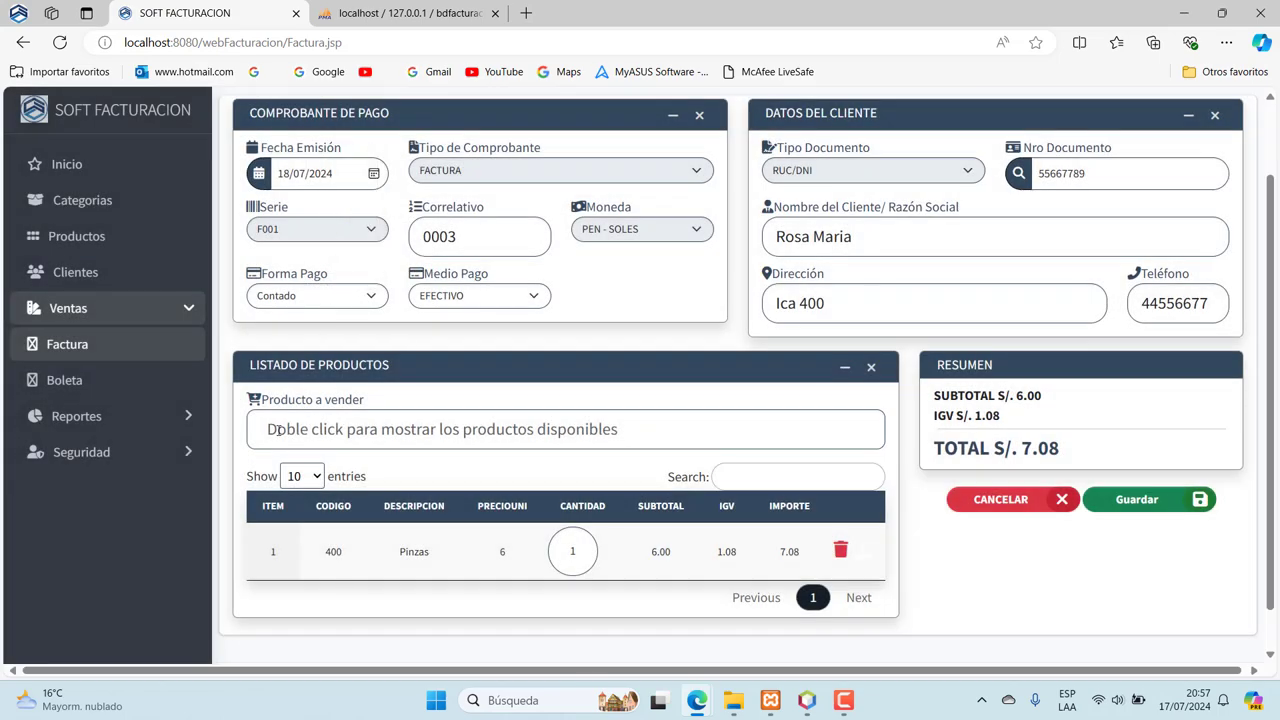
double_click(277, 428)
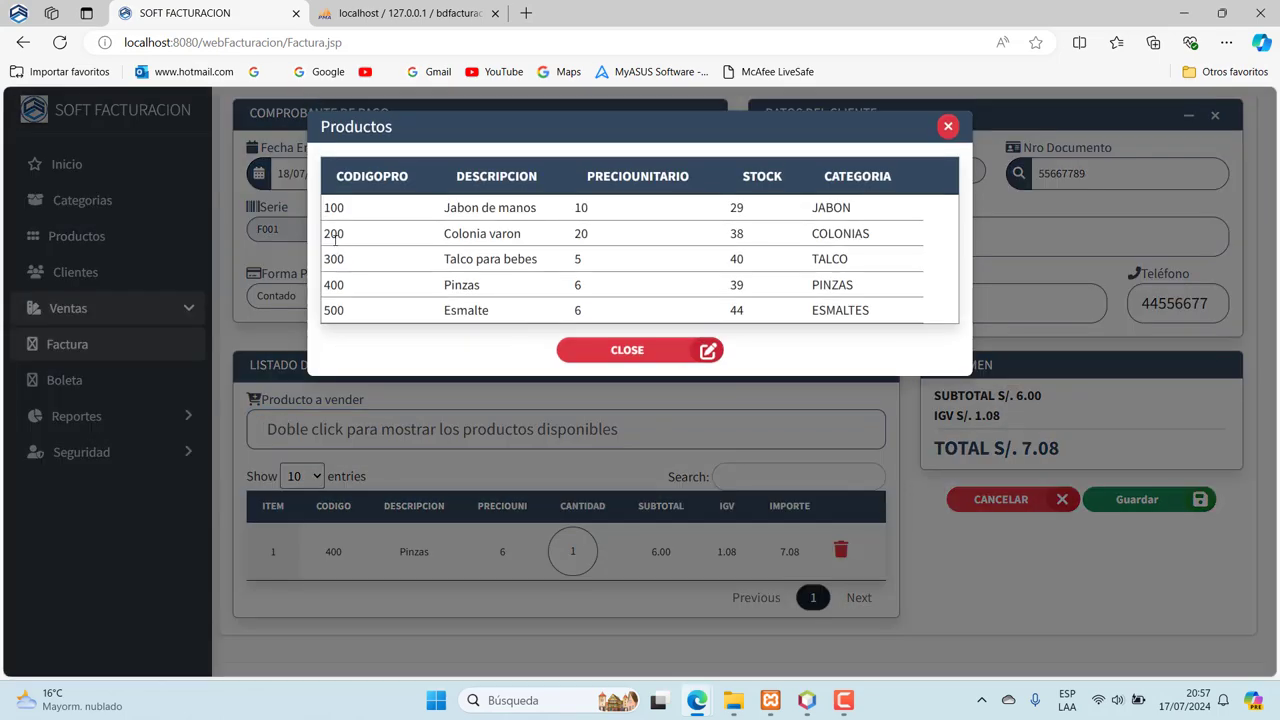
double_click(334, 234)
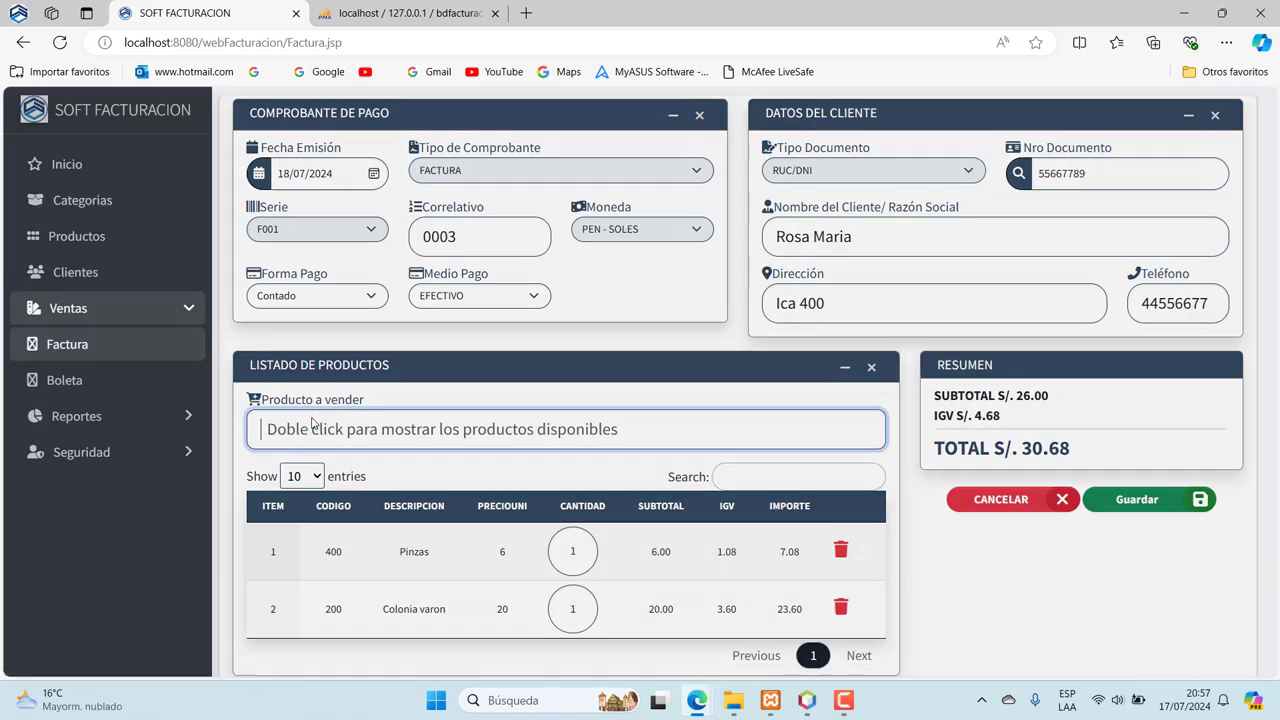
double_click(311, 428)
double_click(335, 204)
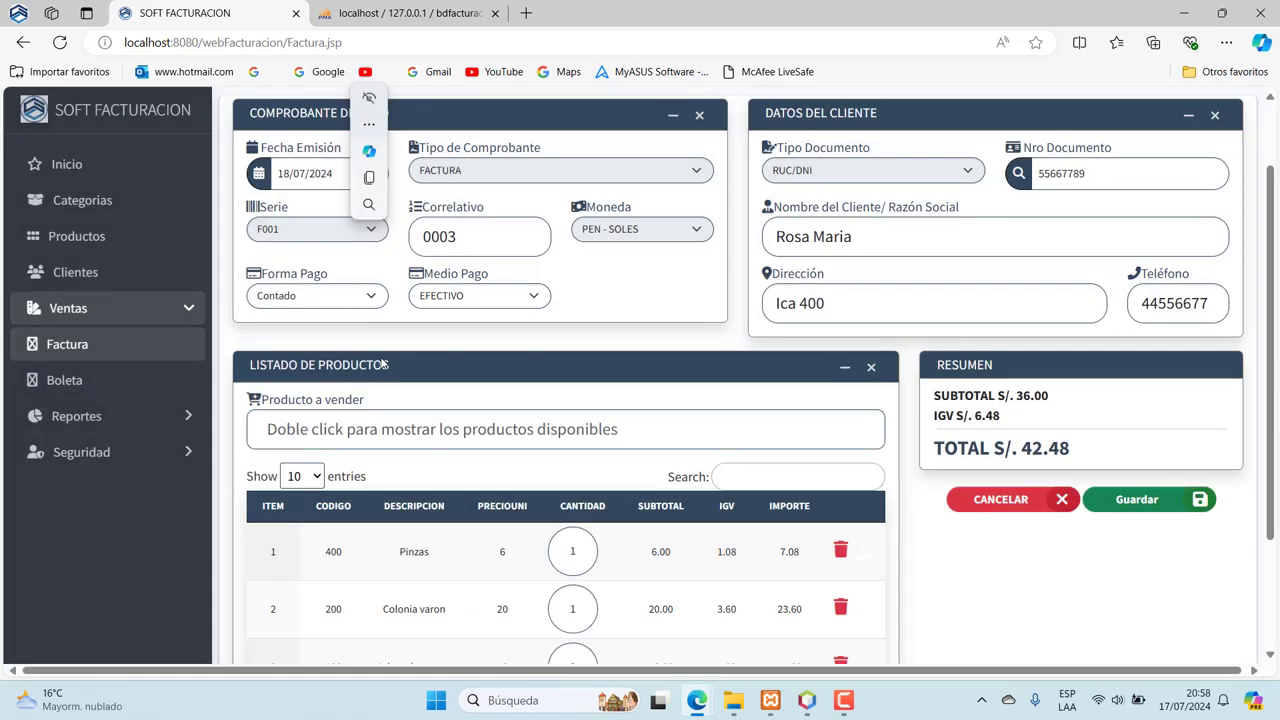
Save invoice F001-0003 for S/. 42.48, review Registro de Ventas, and open a blank Boleta
scroll(381, 363, down, 3)
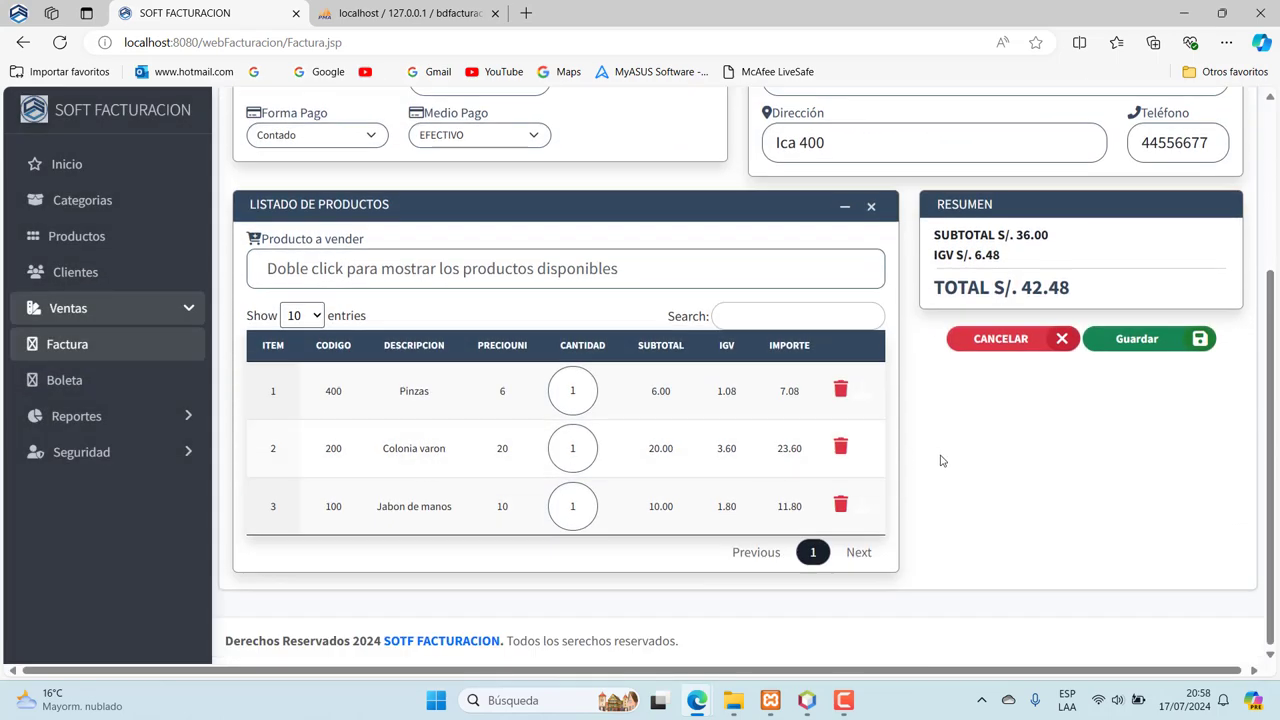
click(1110, 340)
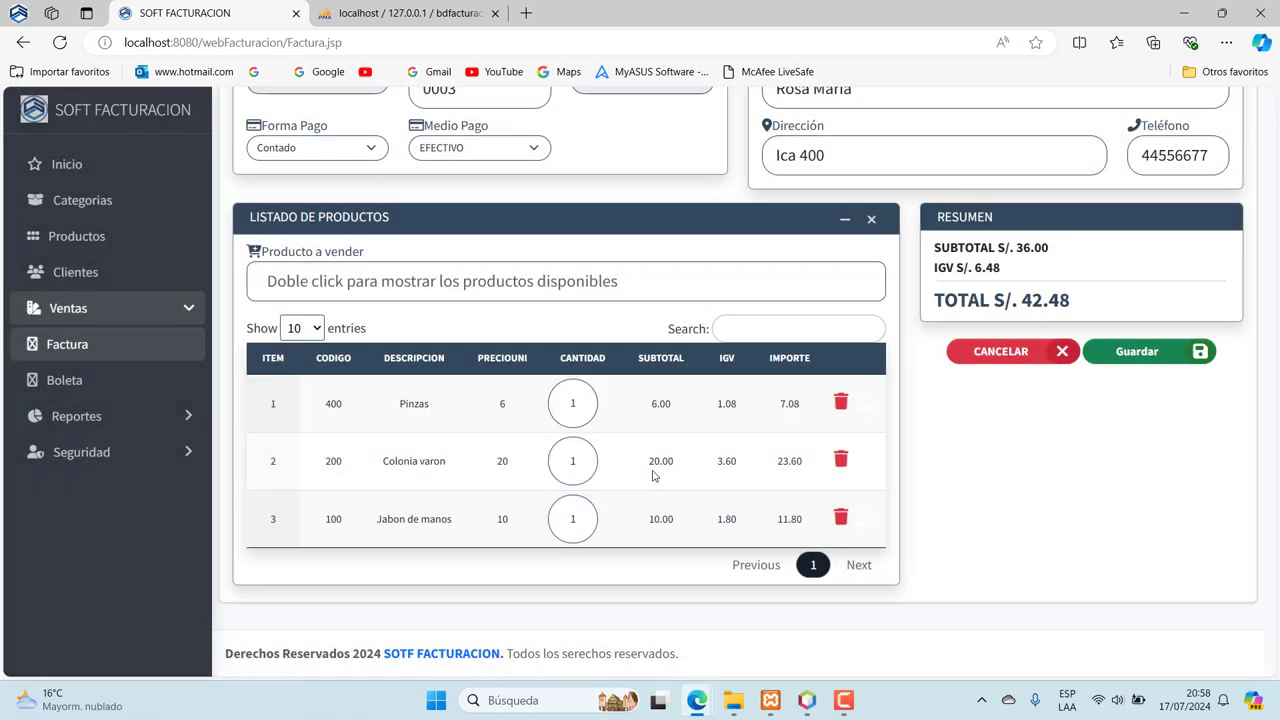
click(652, 477)
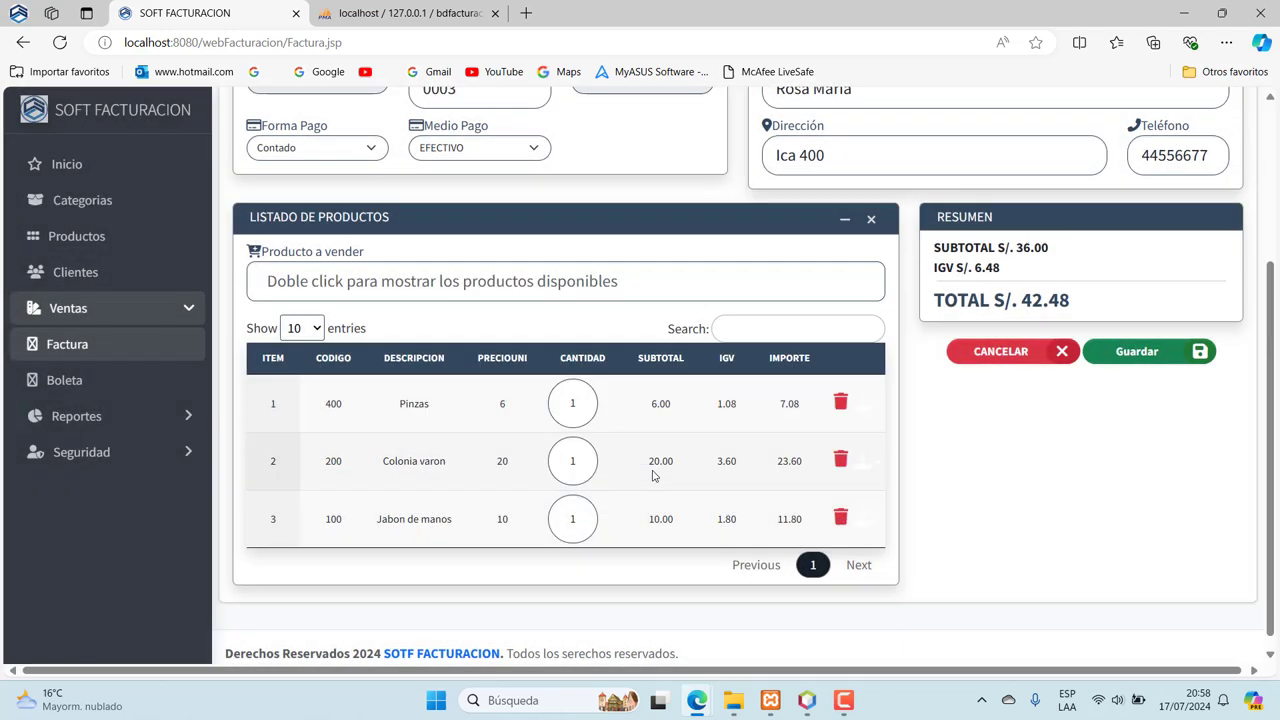
click(94, 417)
click(97, 453)
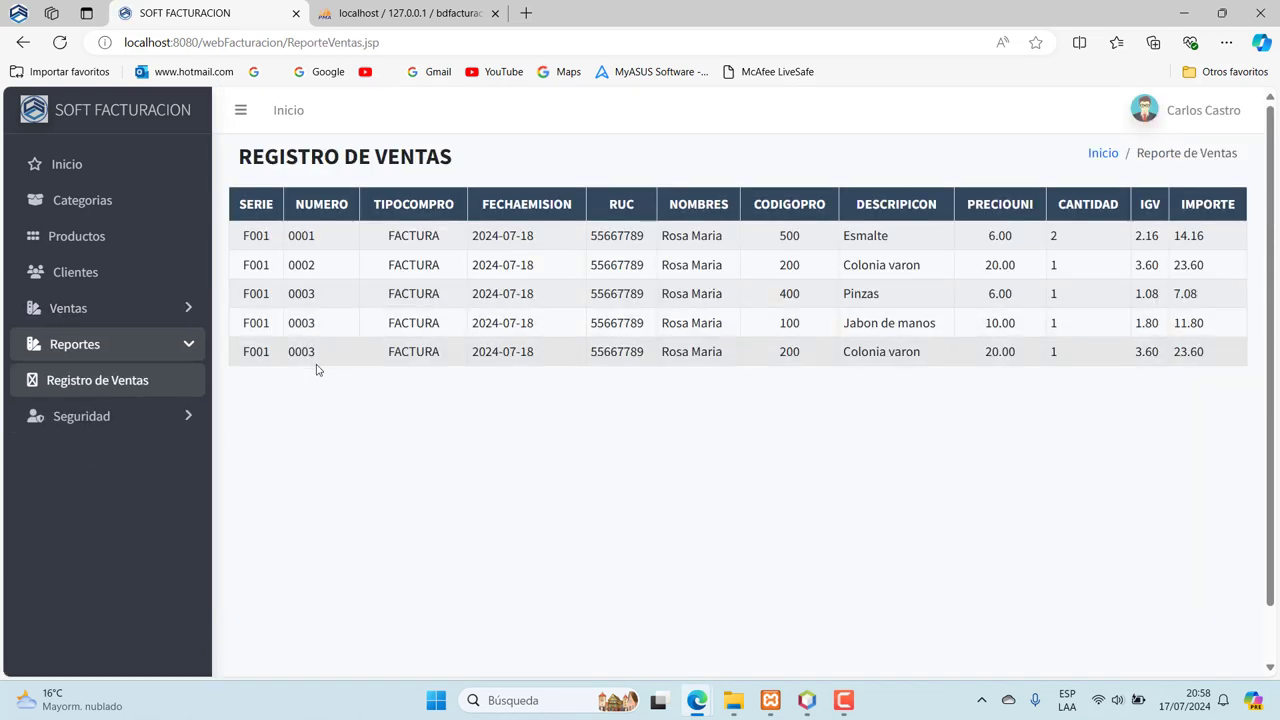
click(96, 309)
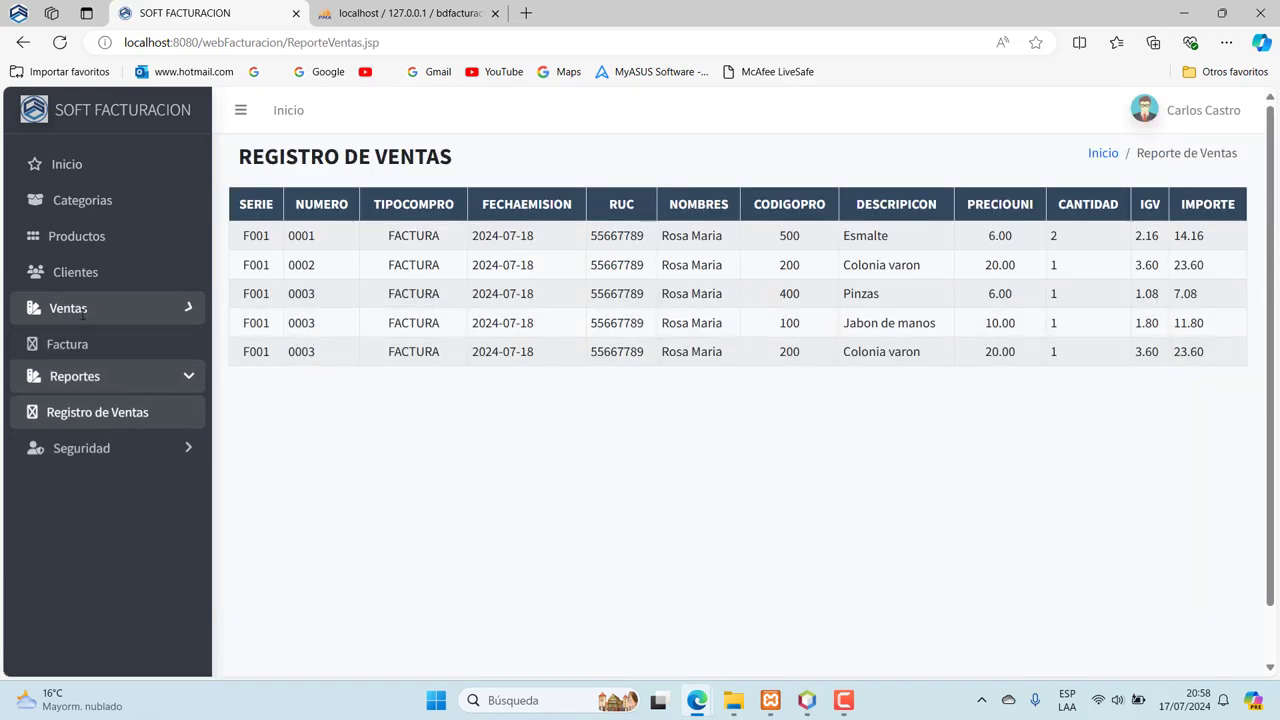
click(70, 381)
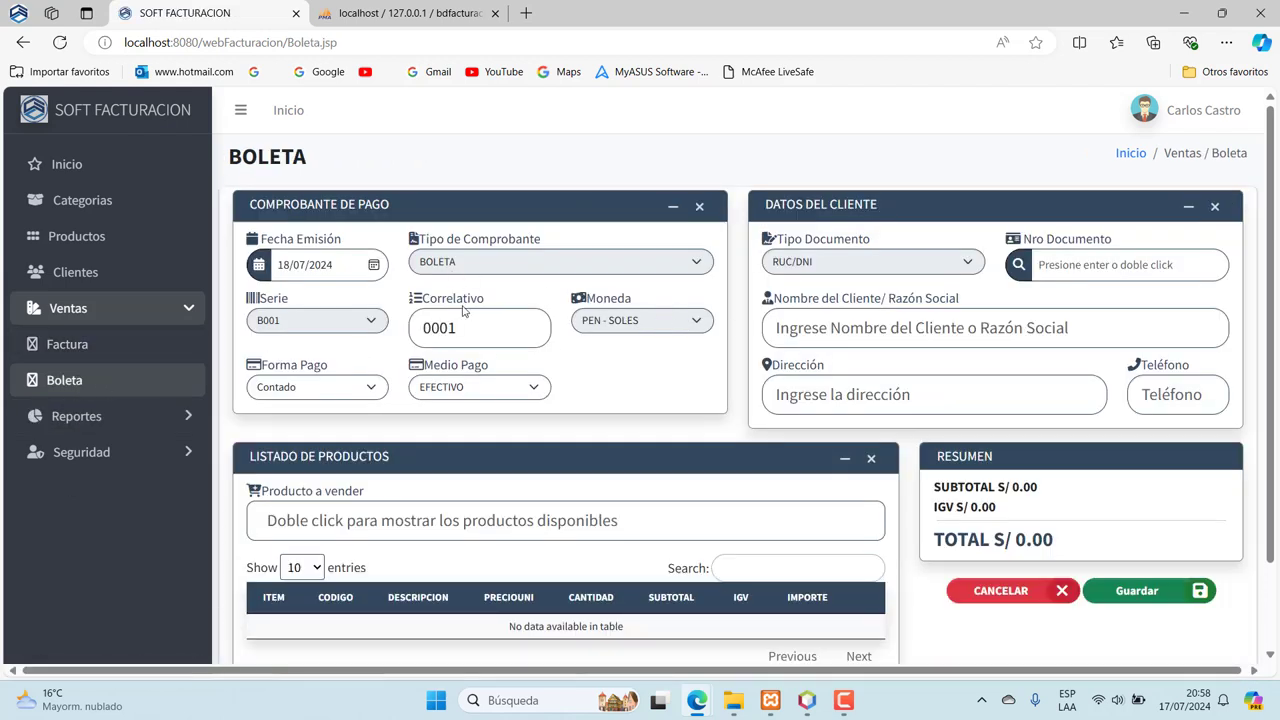
Pick a client from the list and add Esmalte and Talco para bebes to the boleta
double_click(1035, 270)
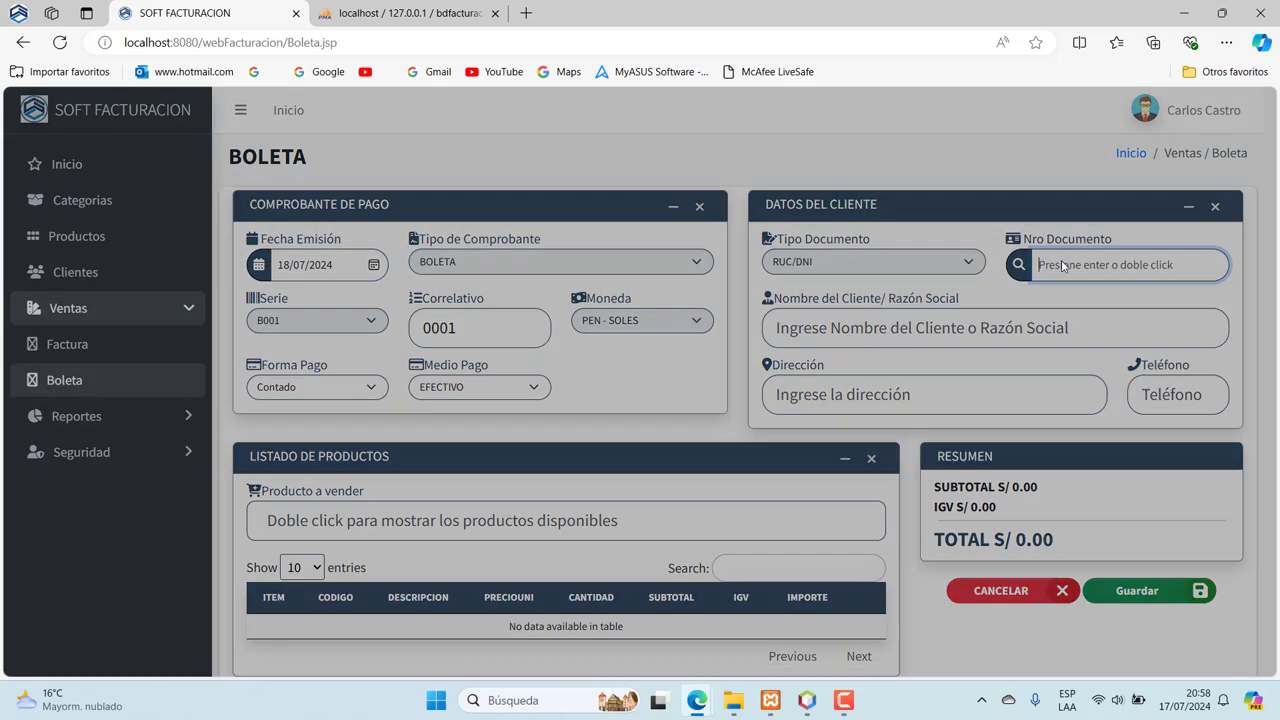
double_click(658, 267)
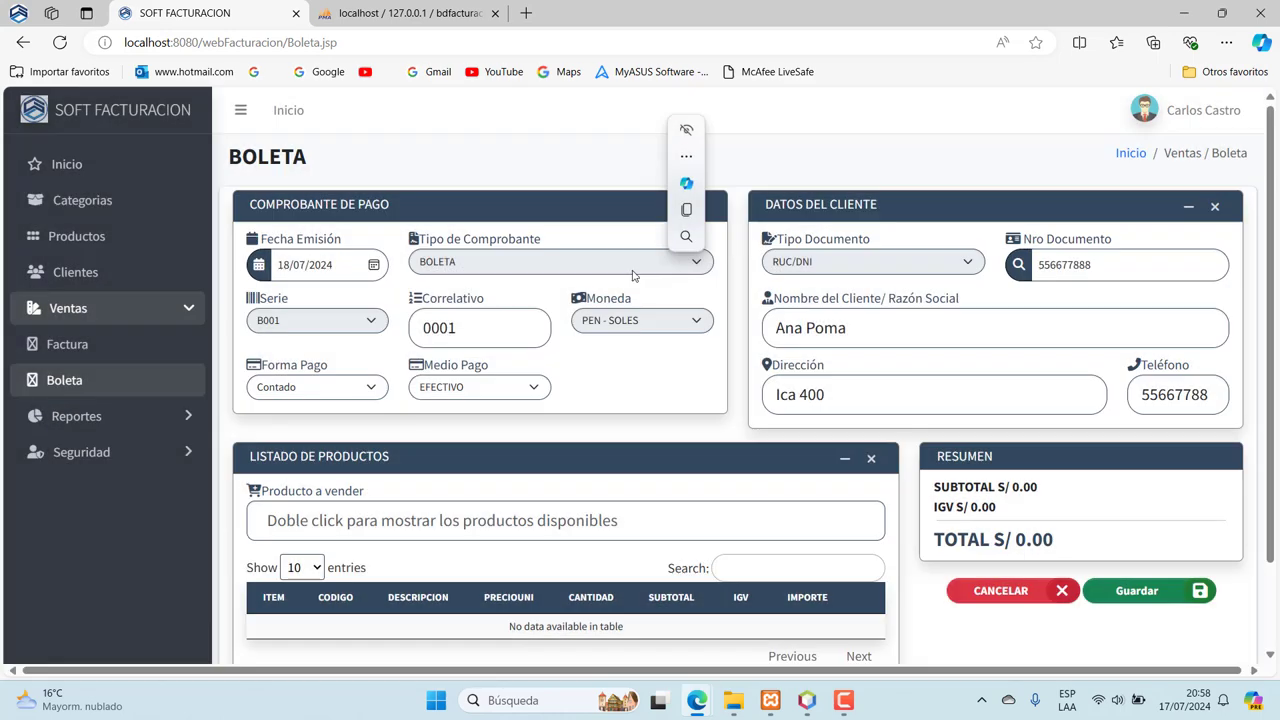
scroll(614, 287, down, 1)
double_click(415, 416)
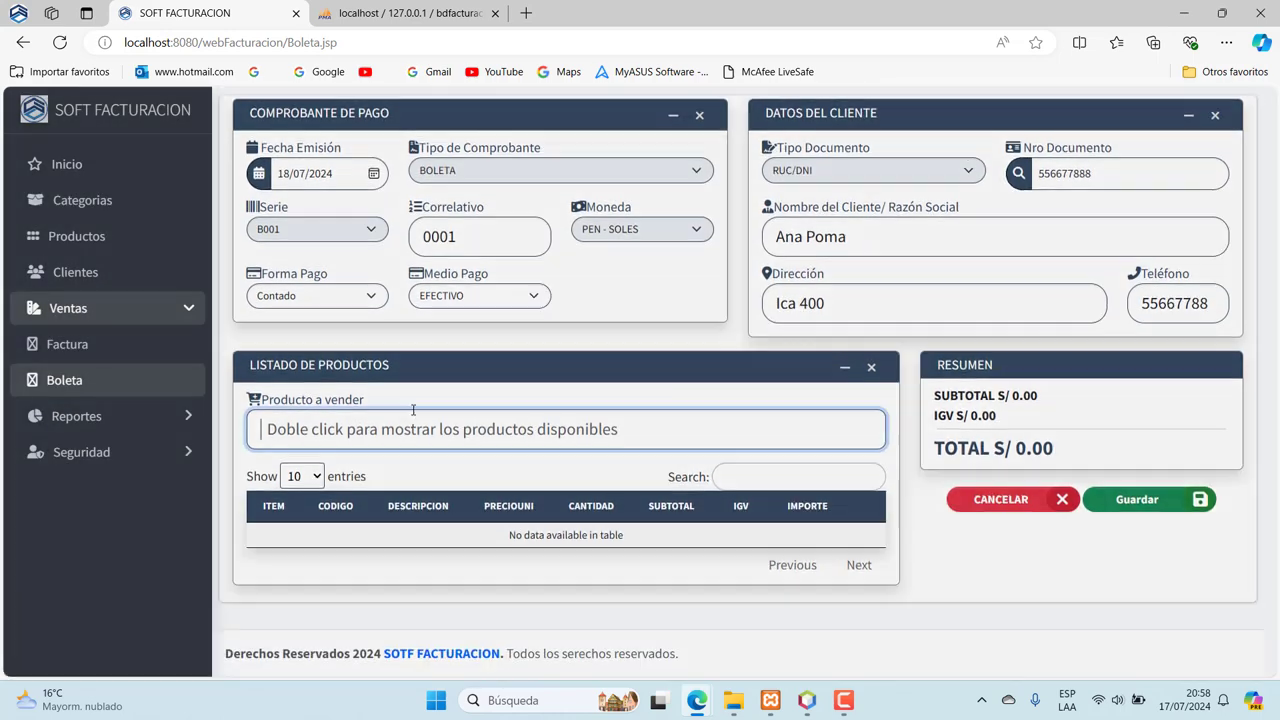
double_click(333, 310)
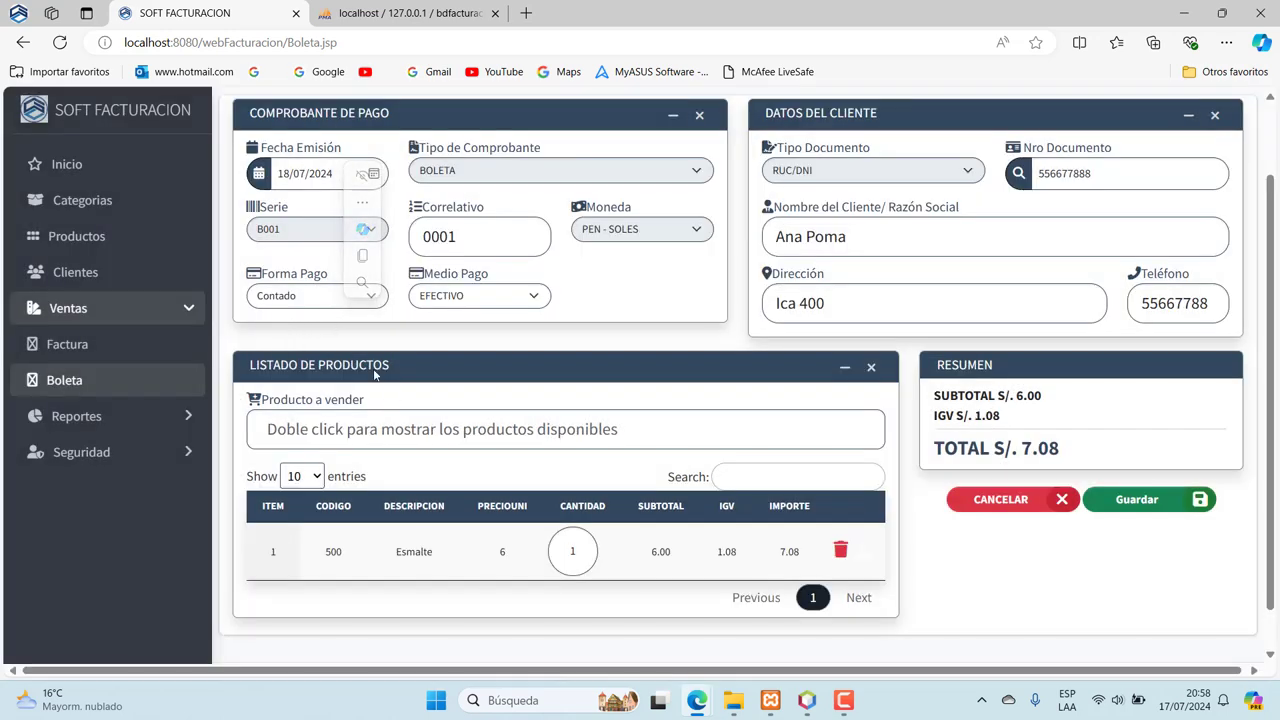
double_click(318, 422)
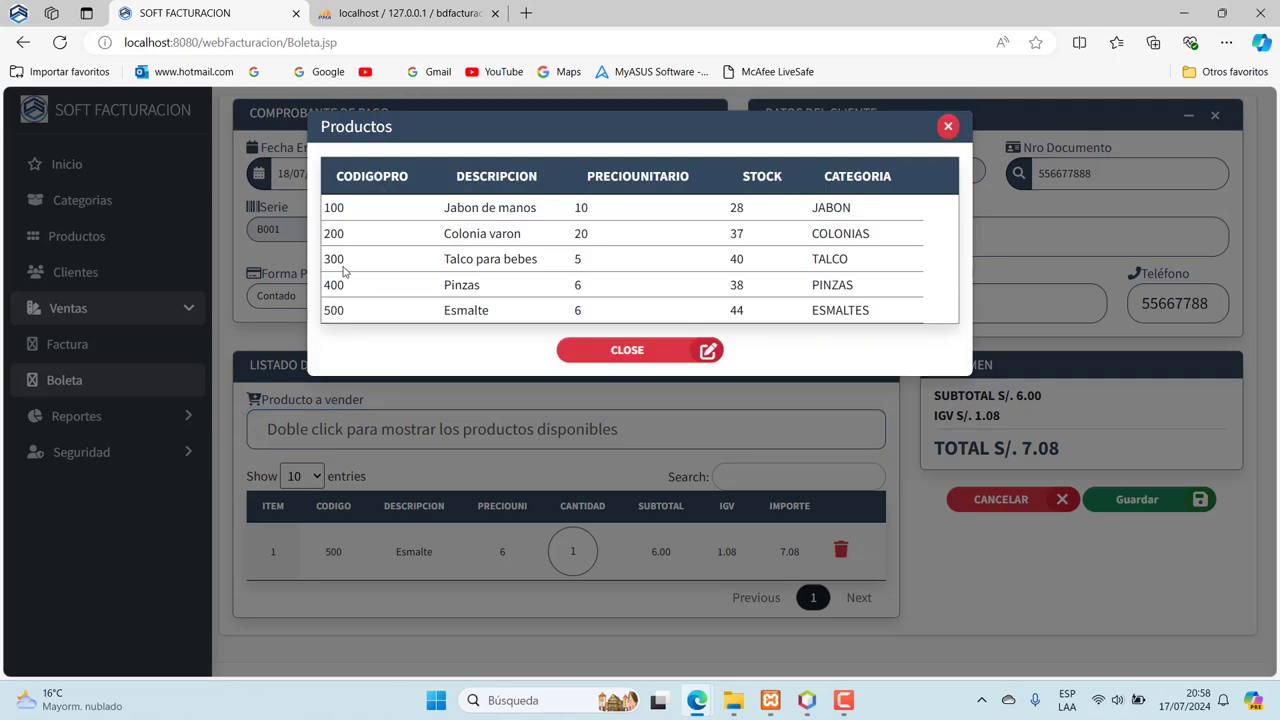
double_click(336, 259)
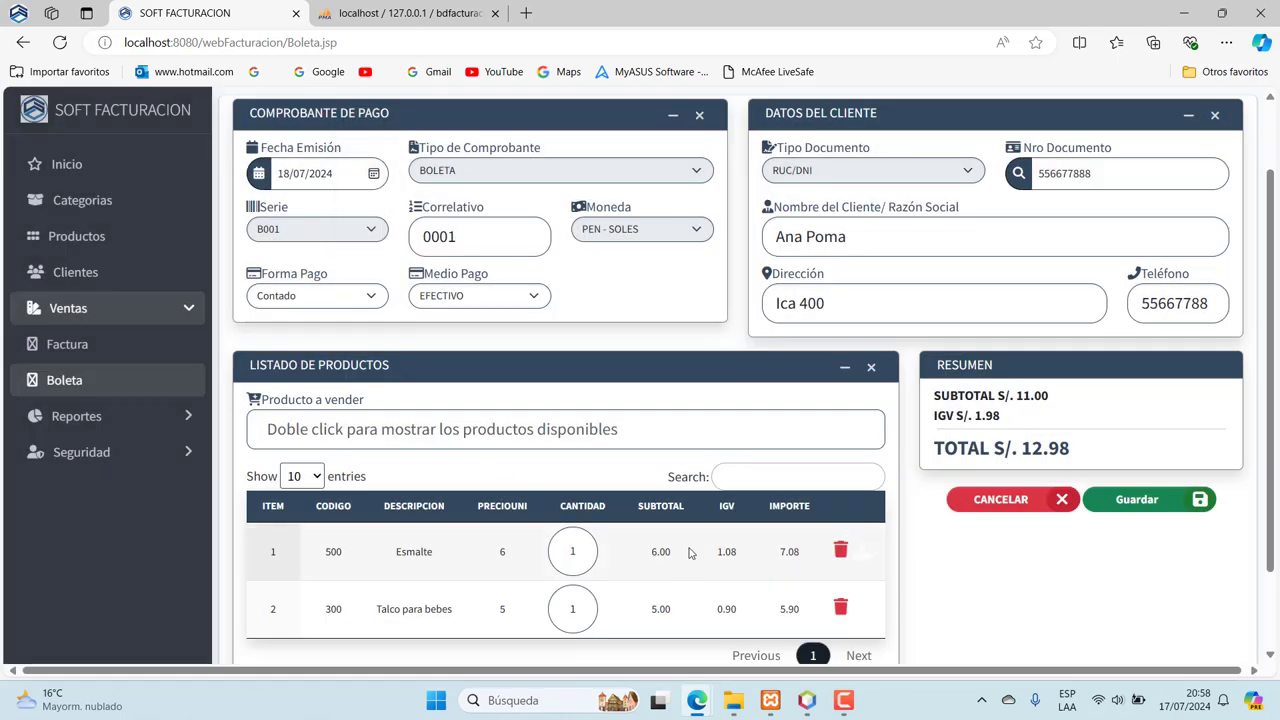
Save boleta B001-0001 for S/. 12.98, check Registro de Ventas, and start boleta 0002
click(1160, 499)
click(638, 481)
click(80, 416)
click(82, 452)
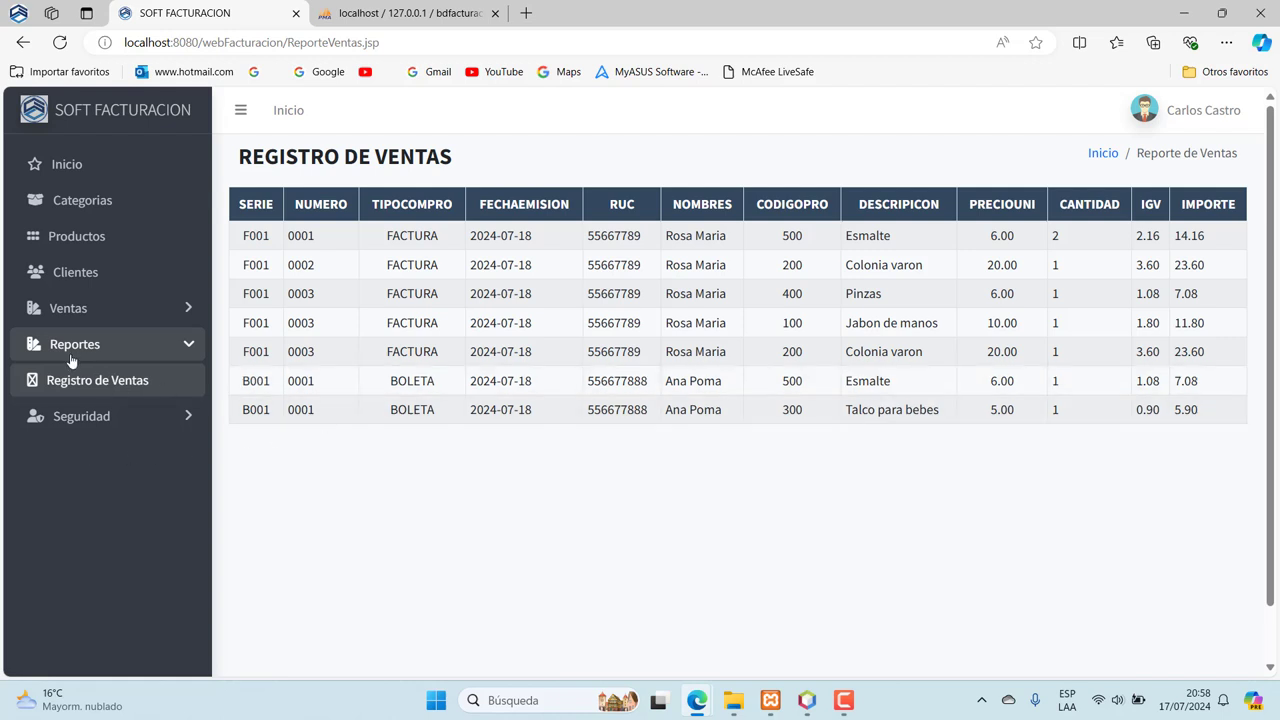
click(68, 308)
click(64, 386)
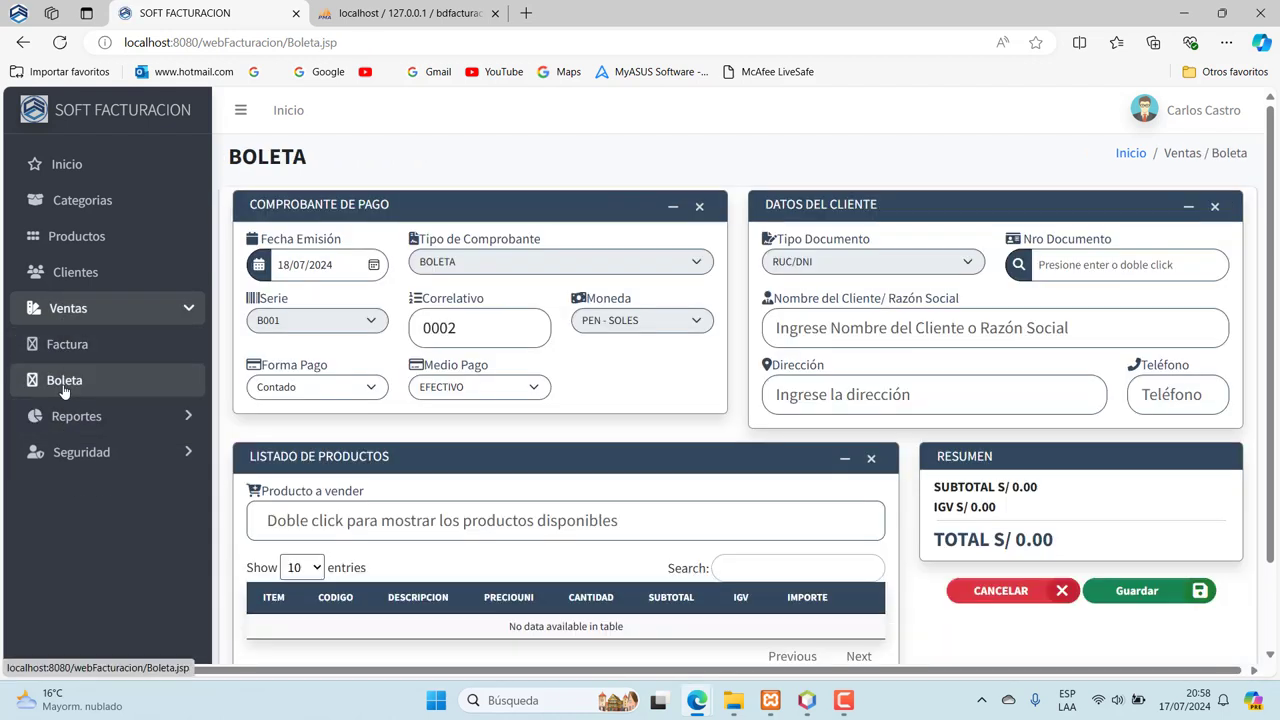
Choose another client and add two Jabon de manos to boleta 0002
double_click(1068, 265)
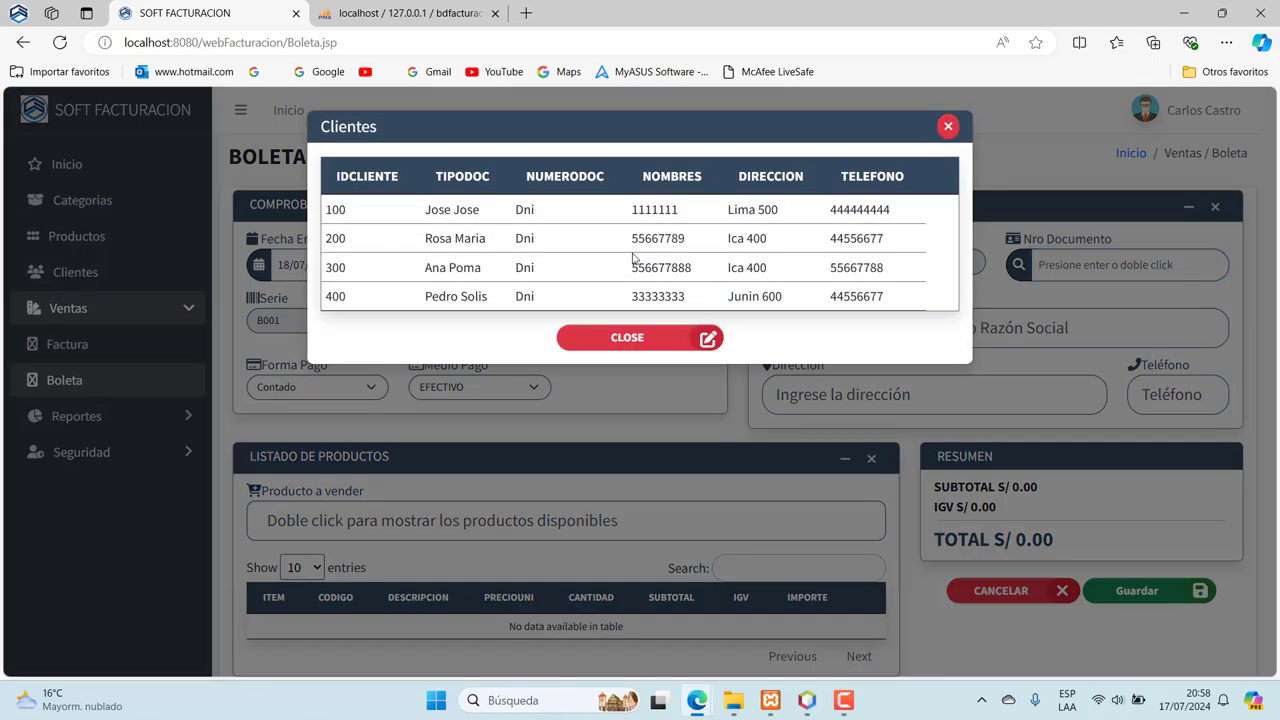
double_click(462, 210)
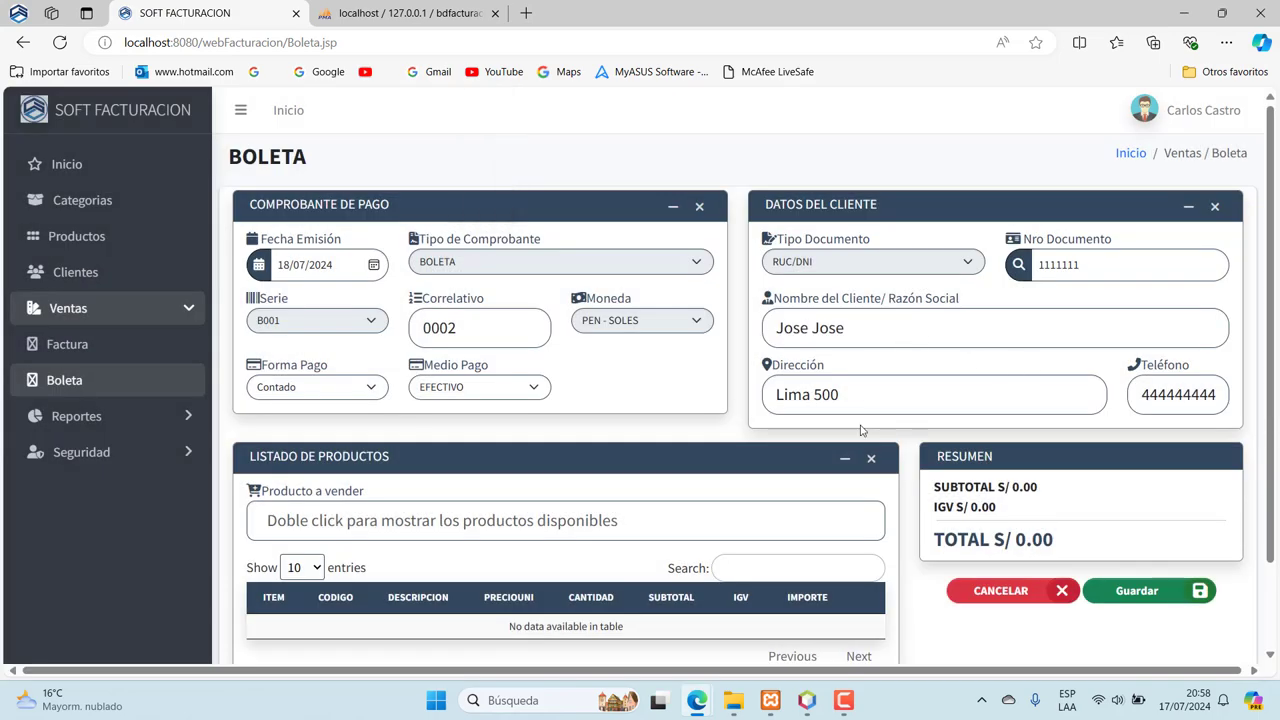
scroll(590, 510, down, 2)
double_click(322, 410)
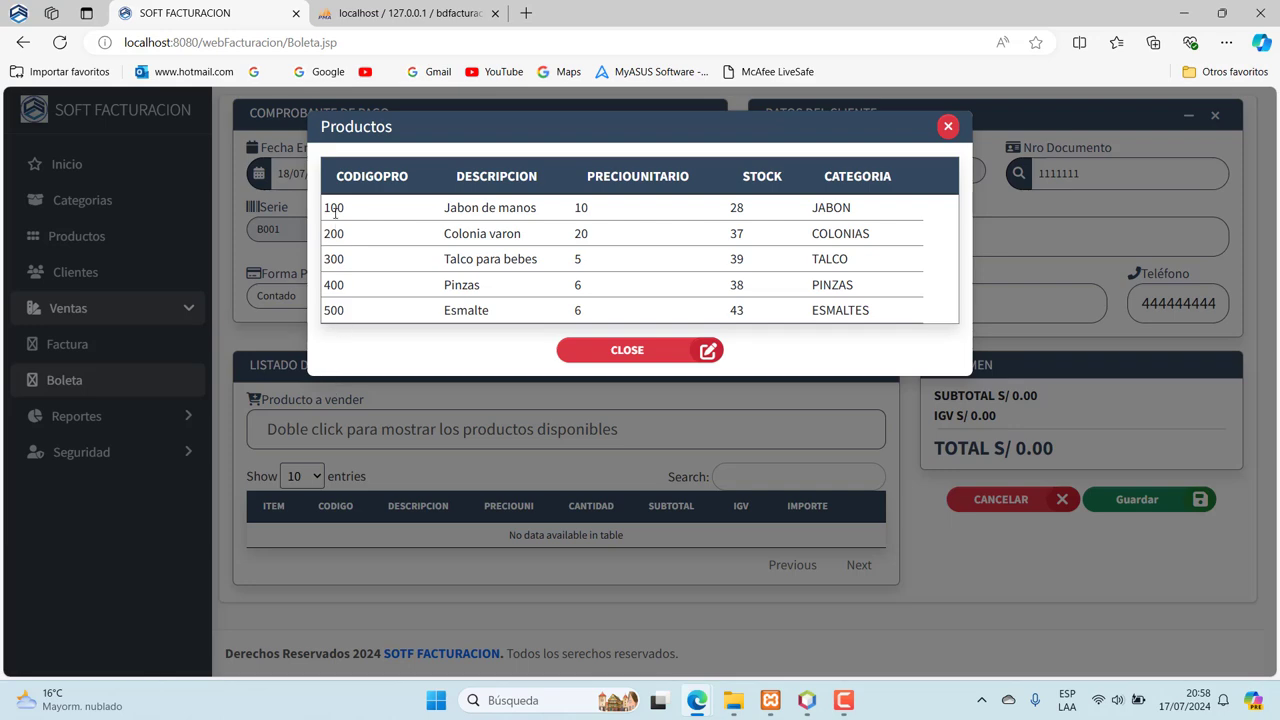
double_click(334, 208)
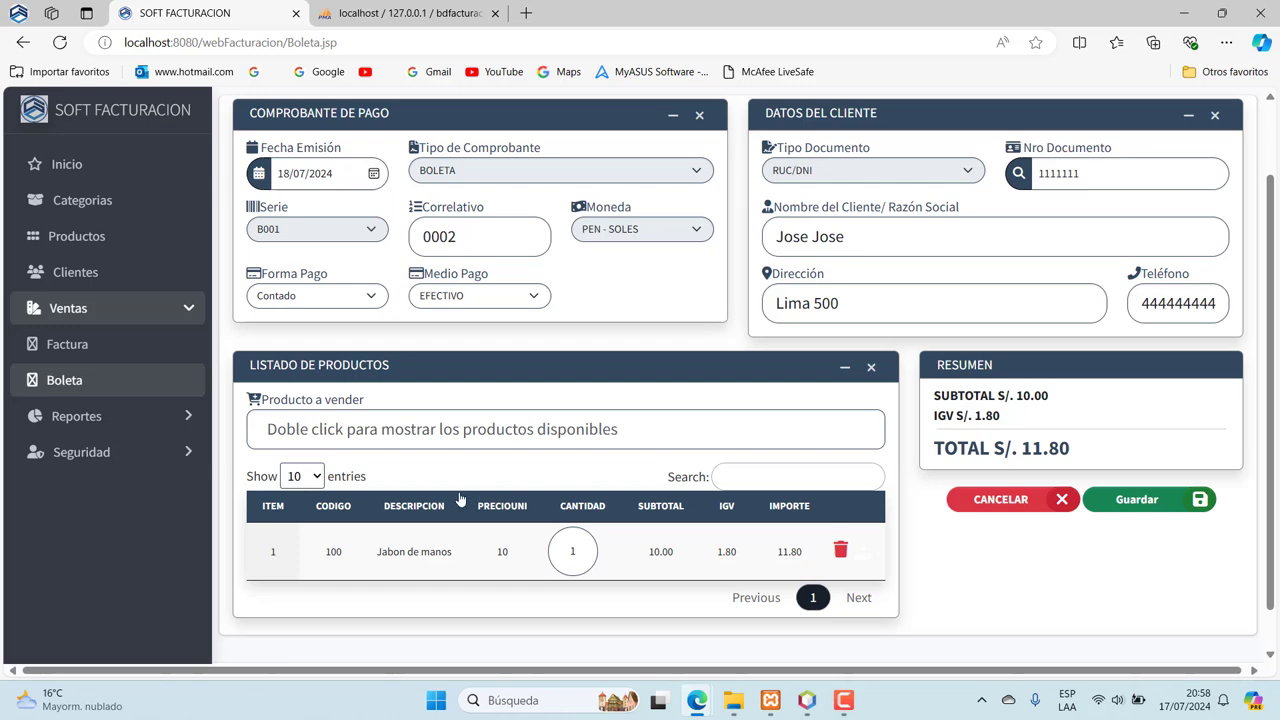
double_click(293, 430)
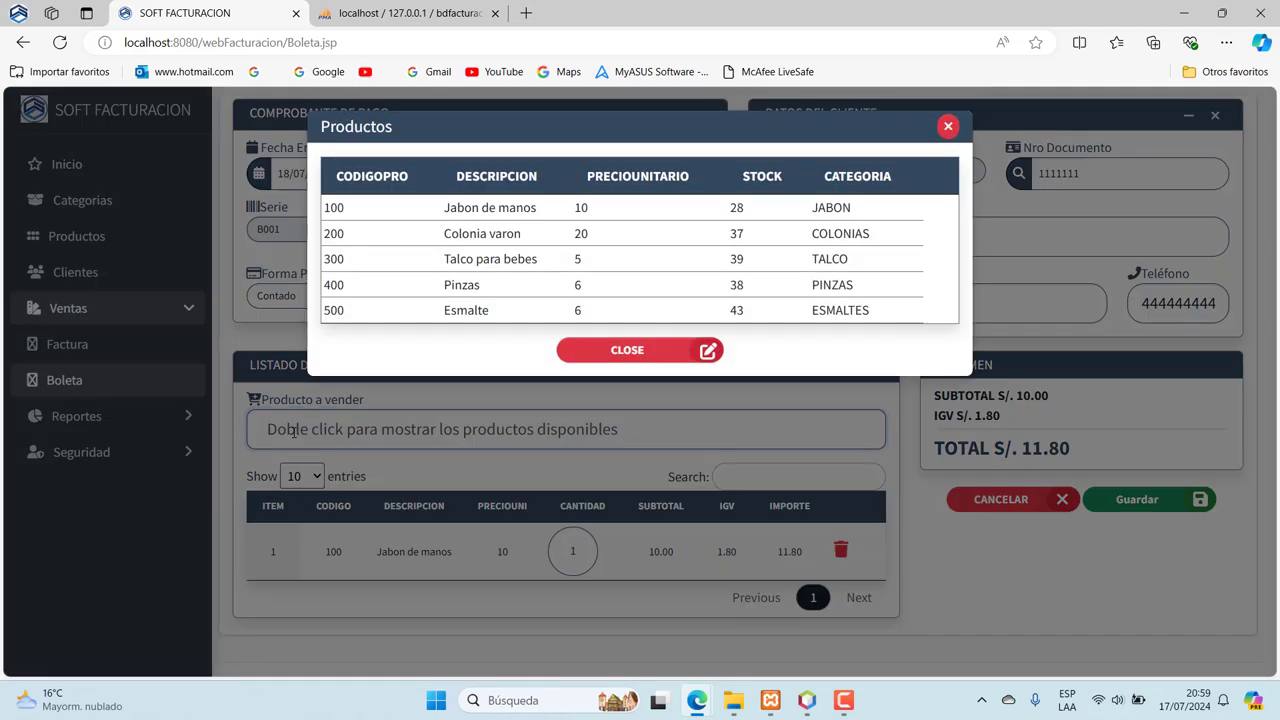
click(343, 207)
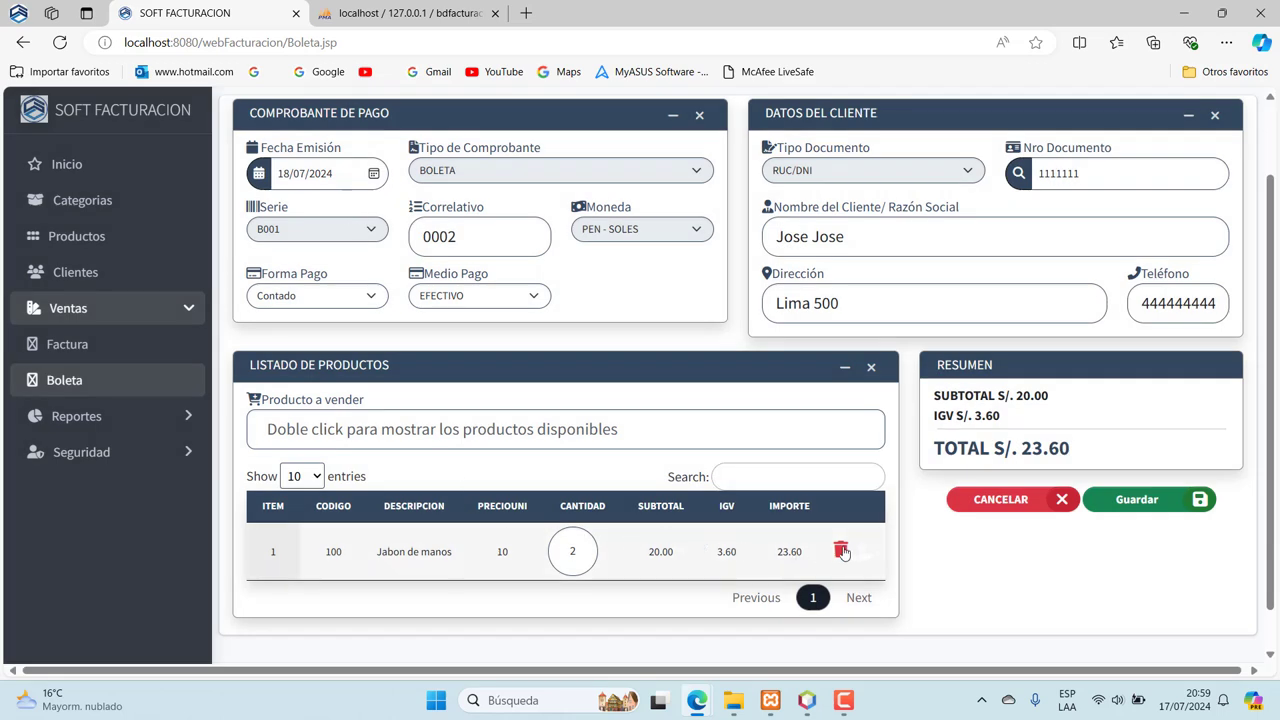
Save boleta B001-0002 for S/. 23.60 and view it in Registro de Ventas
click(1115, 500)
click(637, 478)
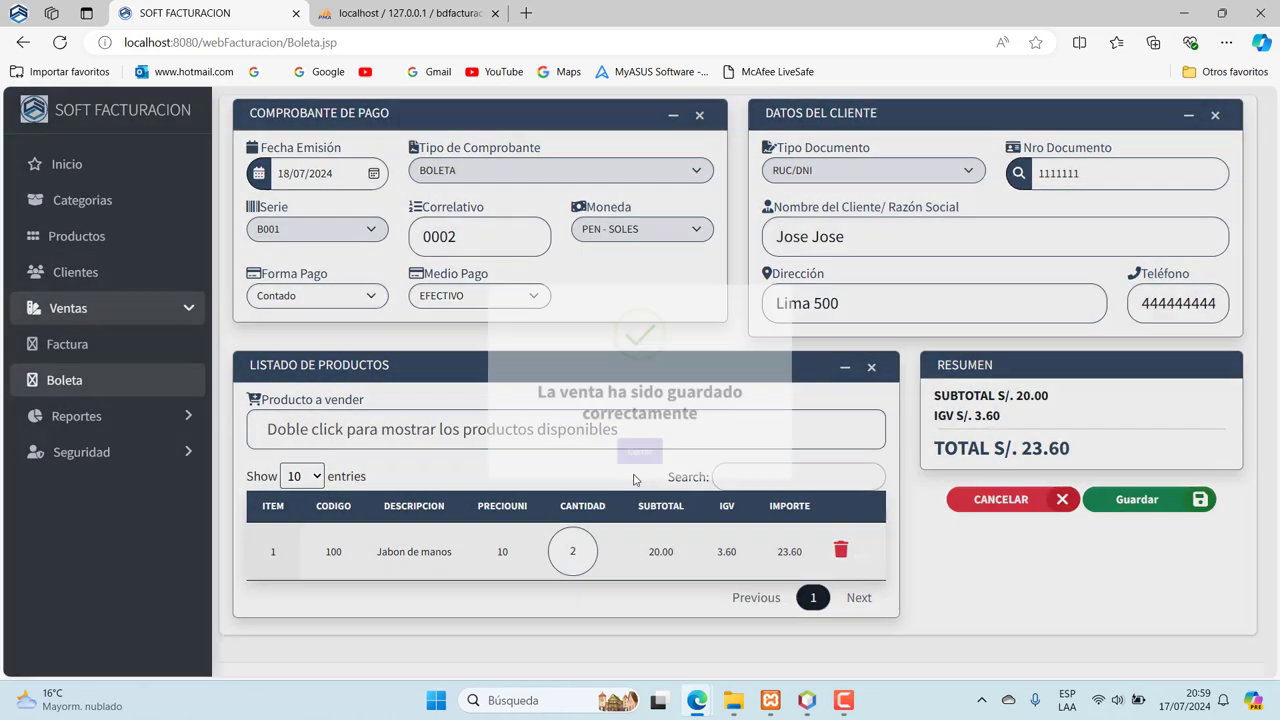
click(97, 420)
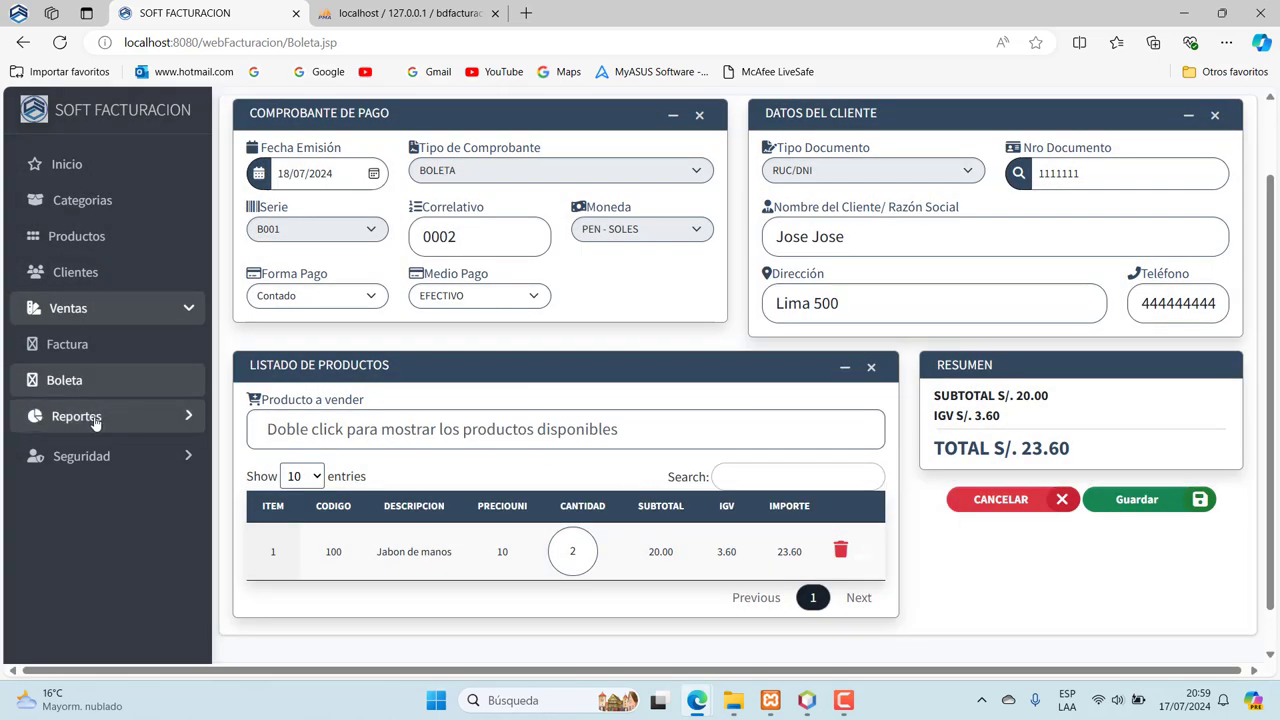
click(95, 451)
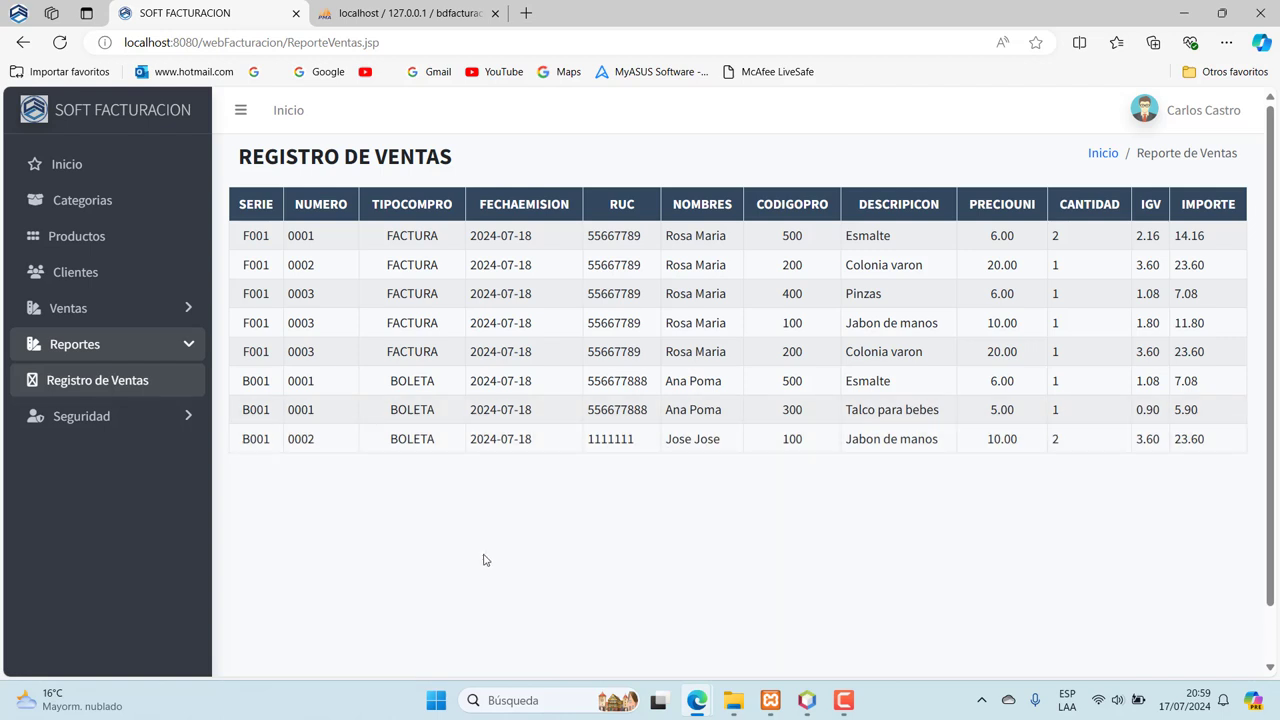
Open a new blank factura from the Ventas section, numbered 0004
click(96, 318)
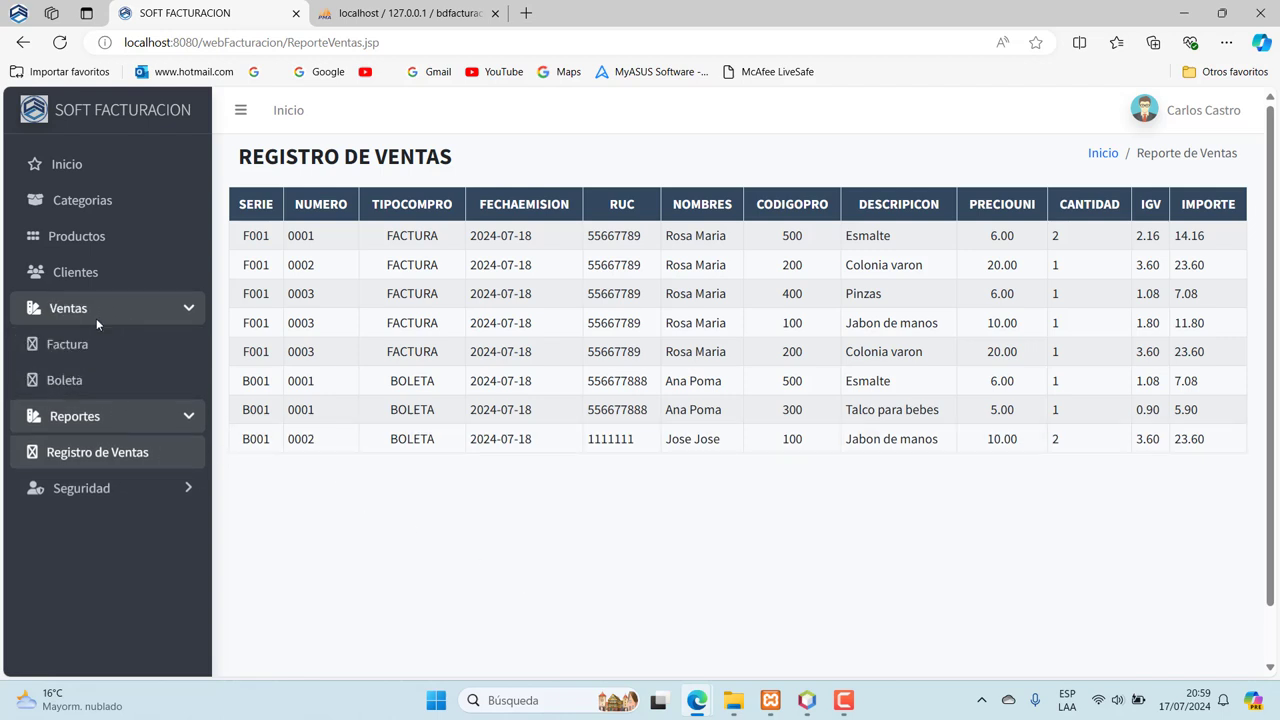
click(85, 346)
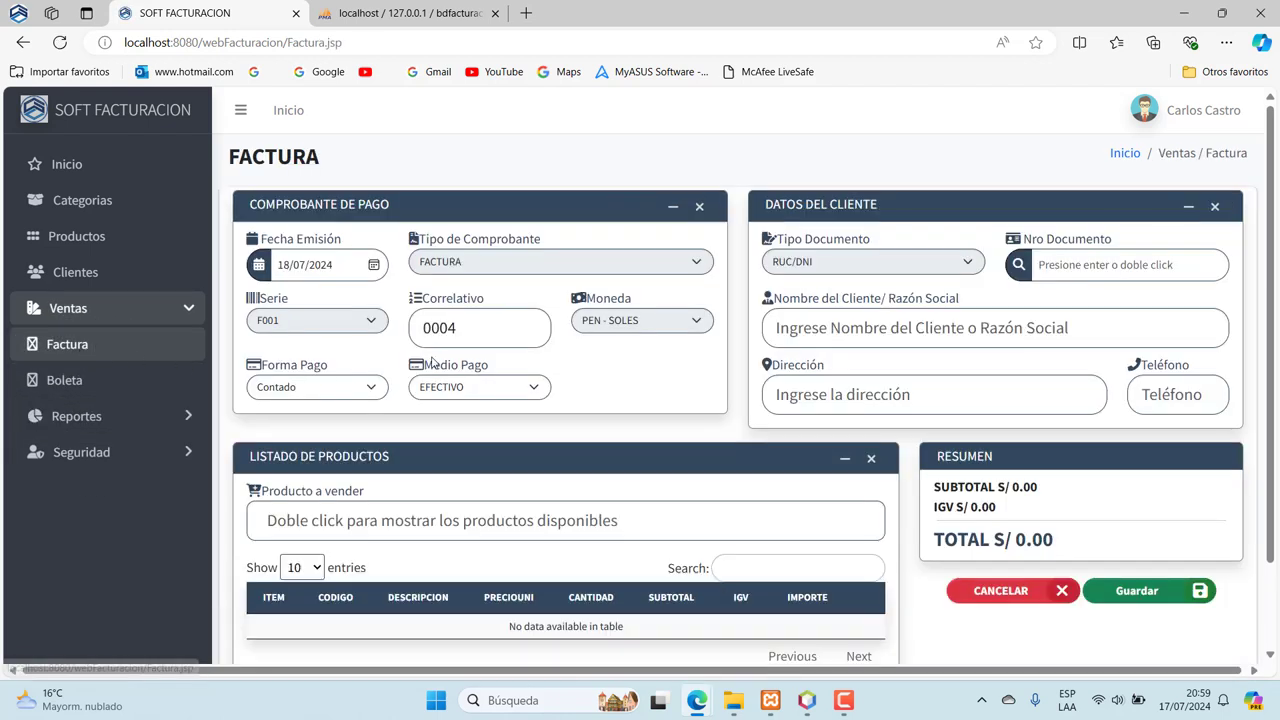